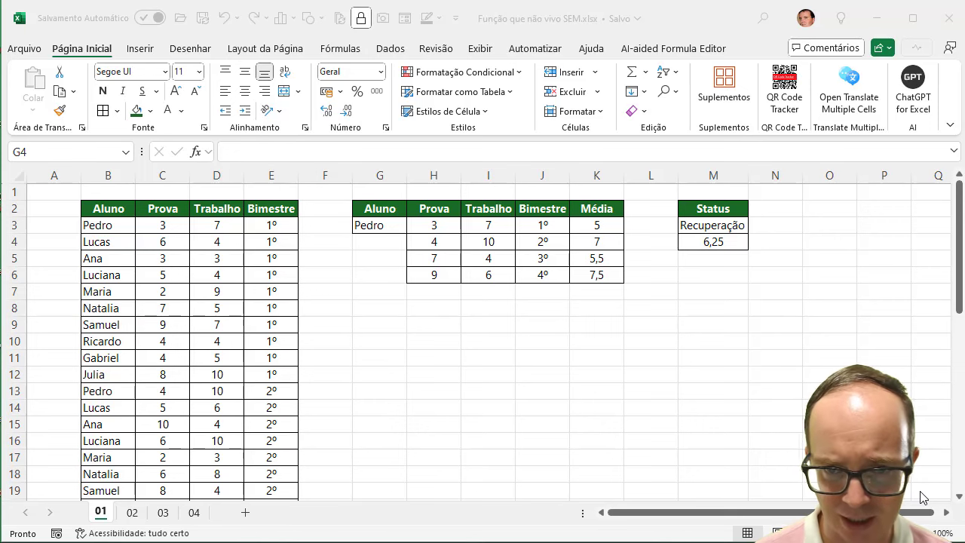
Step: Look up Ana in G3 and inspect the FILTRO, Bimestre, Média, Status and average formulas
{"action": "left_click", "coordinate": [388, 226]}
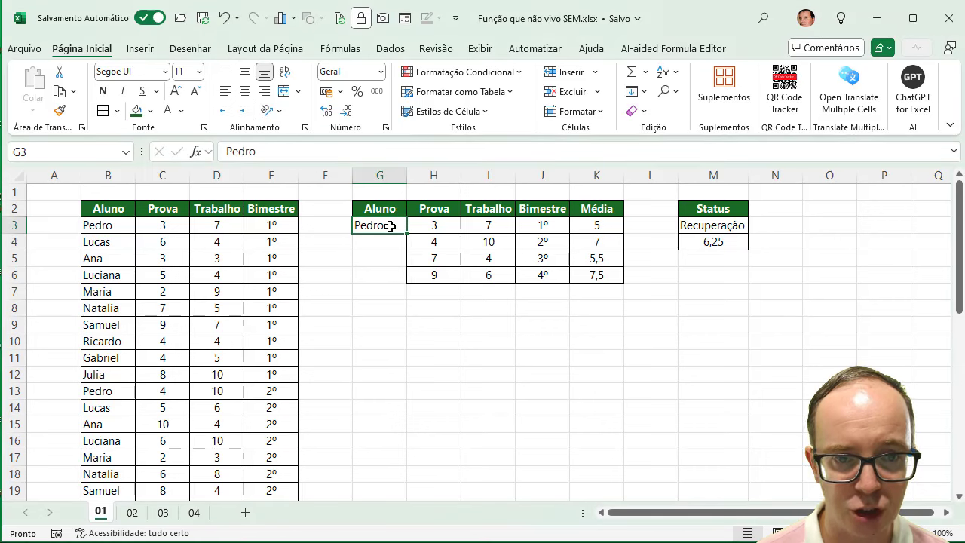
{"action": "type", "text": "Ana"}
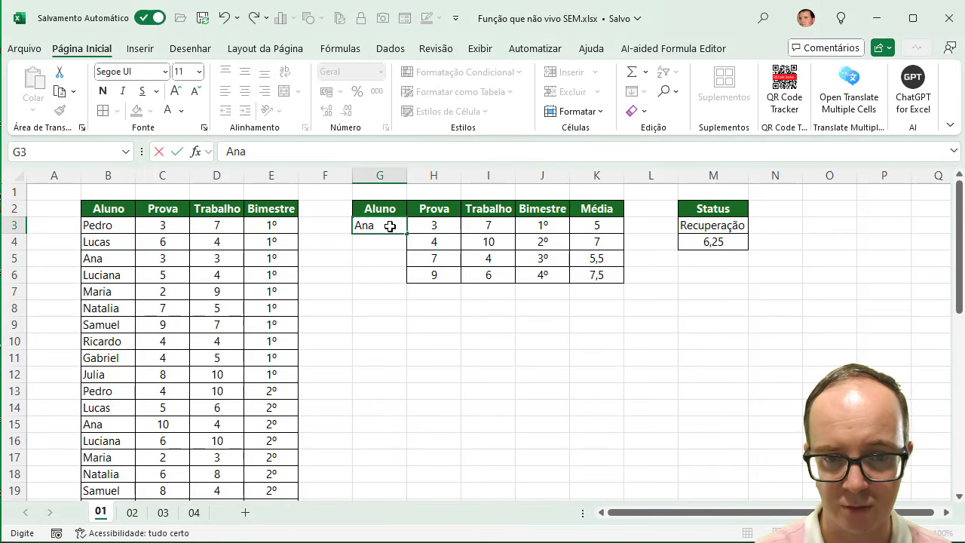
{"action": "key", "text": "Return"}
{"action": "left_click_drag", "start_coordinate": [429, 223], "coordinate": [473, 272]}
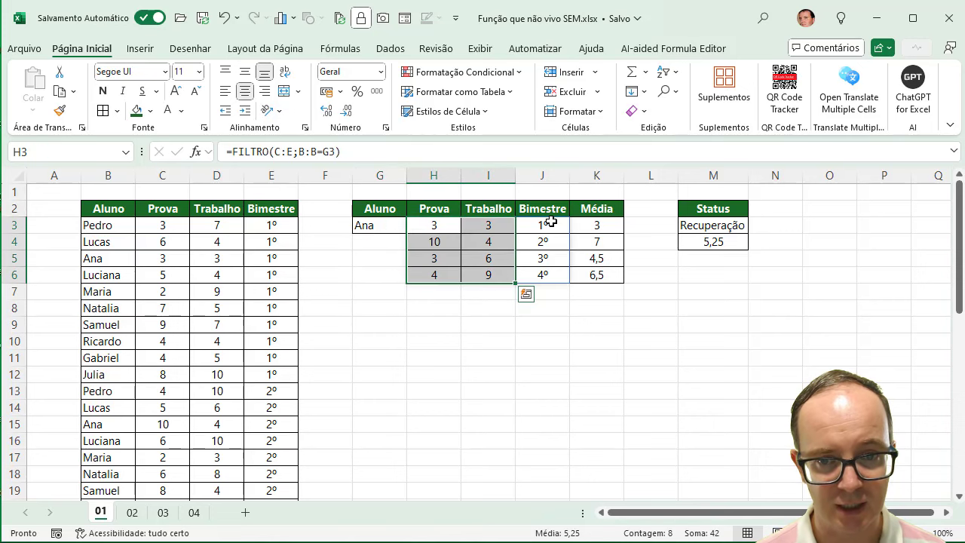
{"action": "left_click_drag", "start_coordinate": [551, 222], "coordinate": [550, 273]}
{"action": "left_click_drag", "start_coordinate": [595, 218], "coordinate": [591, 273]}
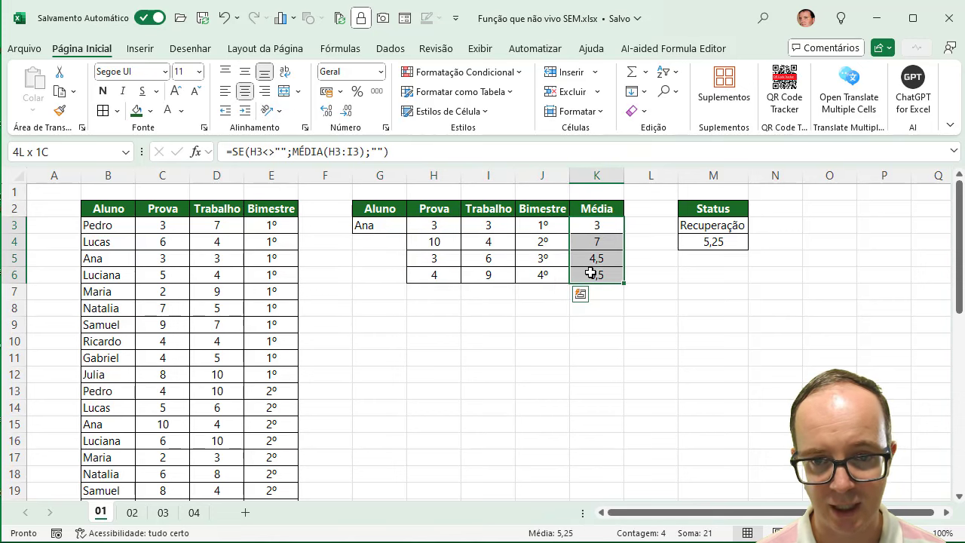
{"action": "left_click", "coordinate": [715, 225]}
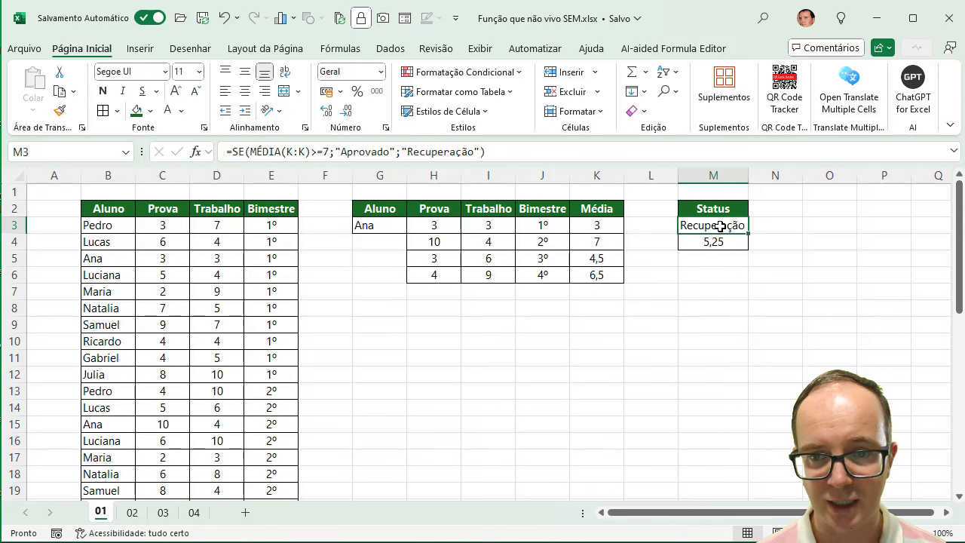
{"action": "left_click", "coordinate": [727, 242]}
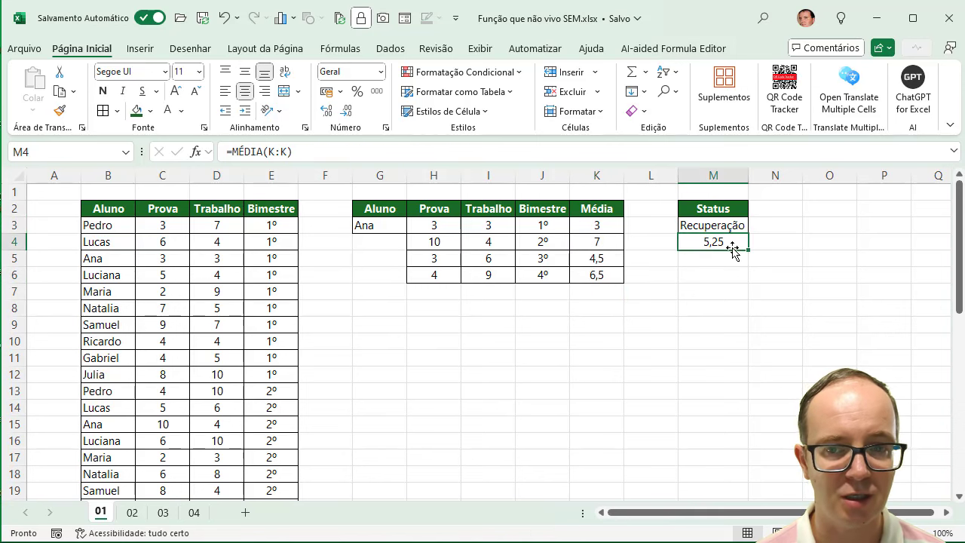
Step: Change the looked-up student in G3 to Maria, then Samuel, then Julia
{"action": "left_click", "coordinate": [382, 227]}
{"action": "type", "text": "Maria"}
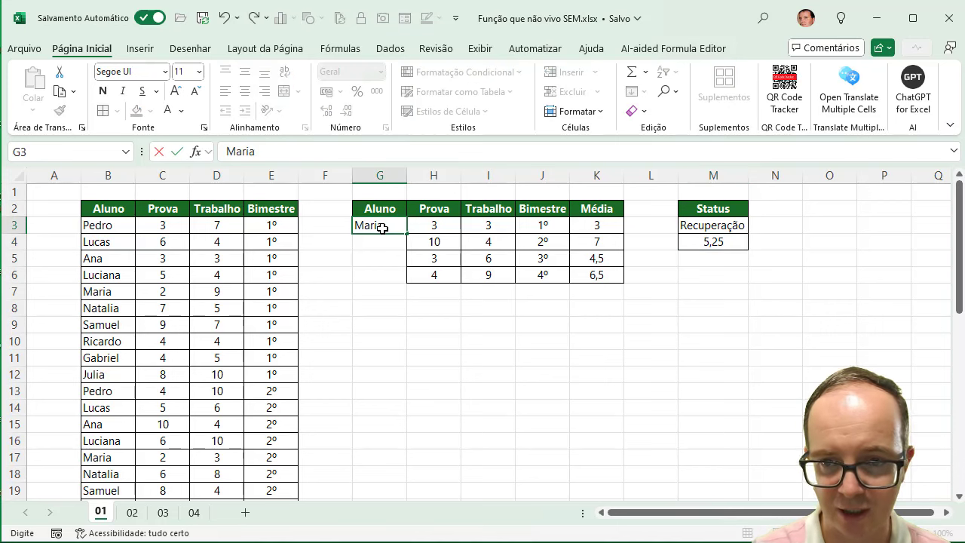
{"action": "key", "text": "Return"}
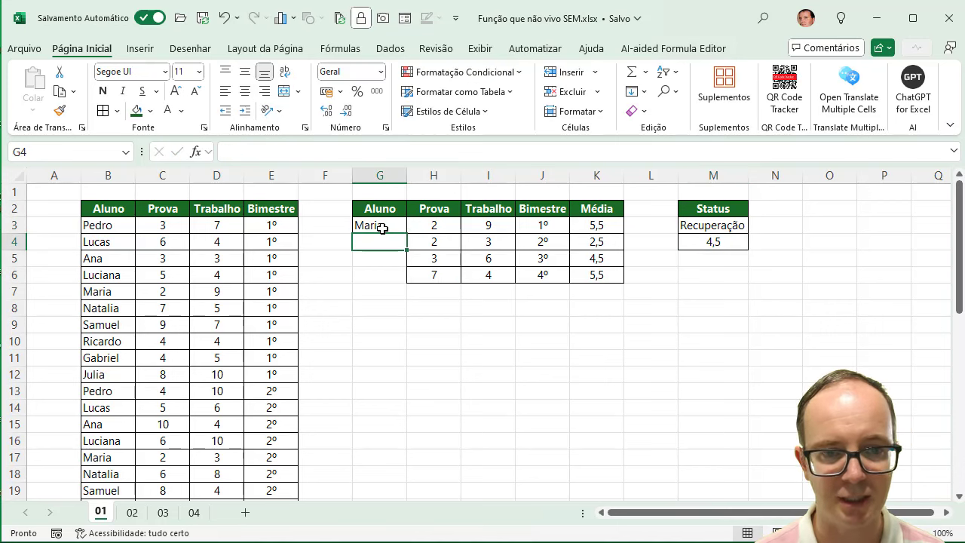
{"action": "left_click", "coordinate": [382, 227]}
{"action": "type", "text": "Samuel"}
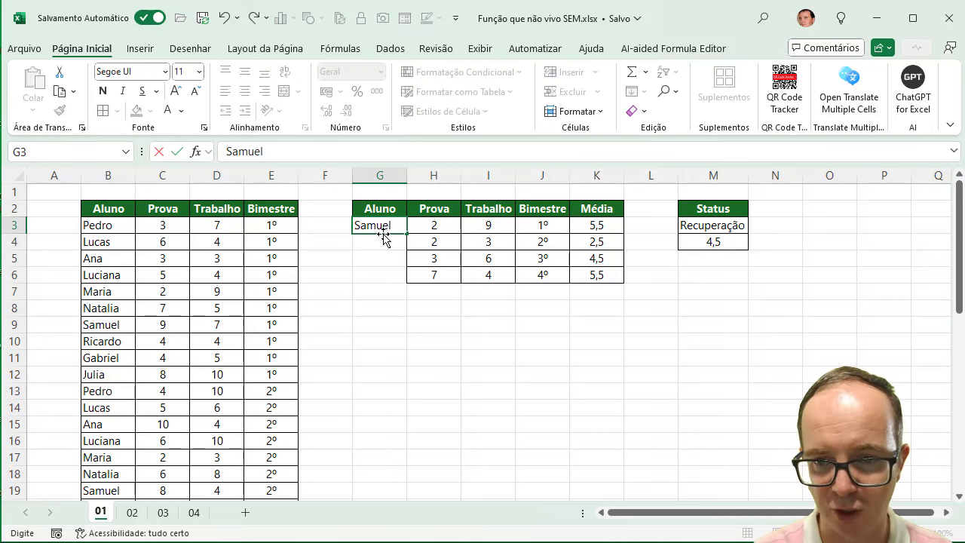
{"action": "key", "text": "Return"}
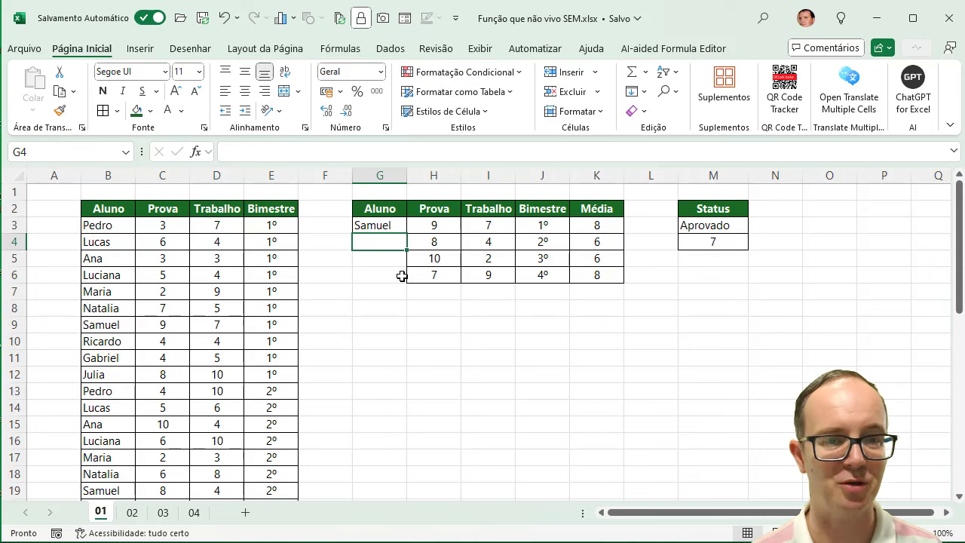
{"action": "left_click", "coordinate": [383, 220]}
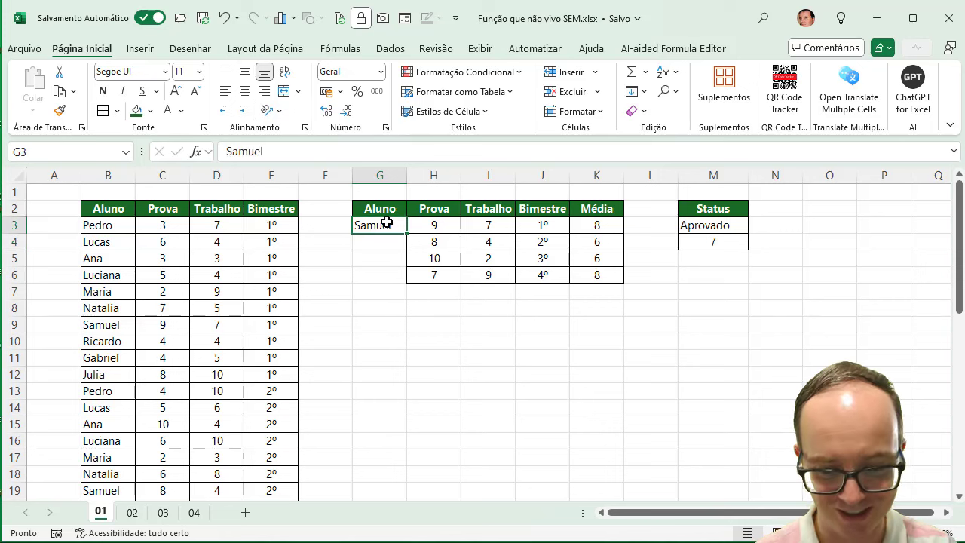
{"action": "type", "text": "Julia"}
{"action": "key", "text": "Return"}
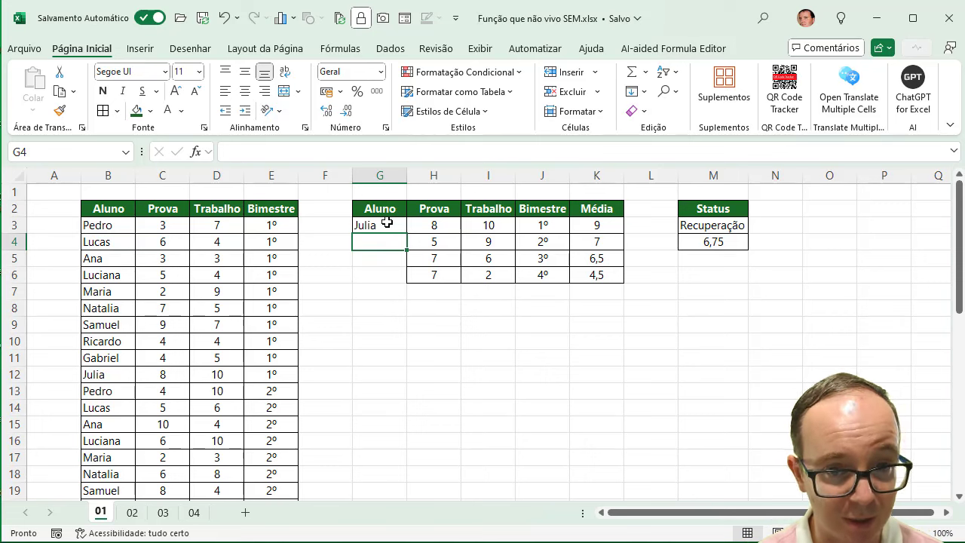
Step: Browse sheets 02, 03 and 04, then return to sheet 01
{"action": "left_click", "coordinate": [138, 519]}
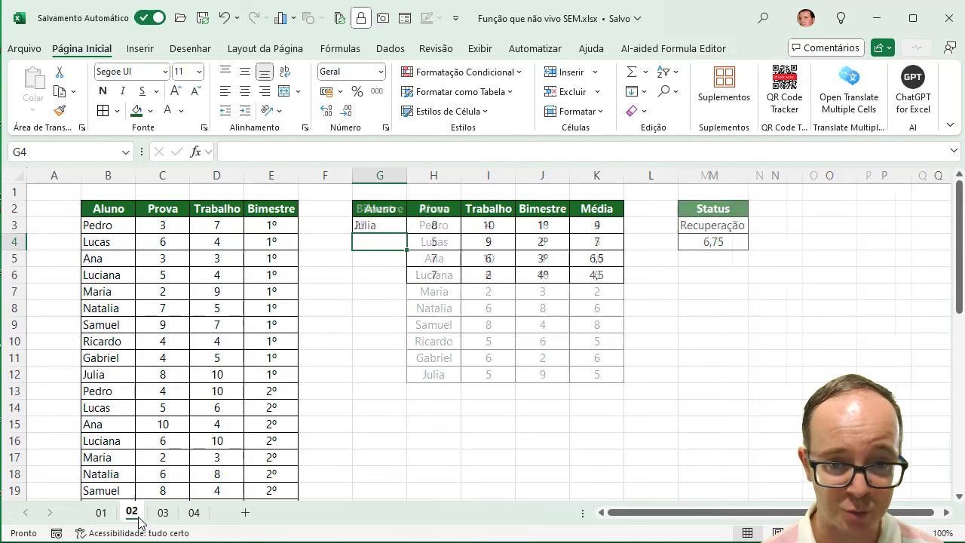
{"action": "left_click", "coordinate": [163, 512]}
{"action": "left_click", "coordinate": [194, 513]}
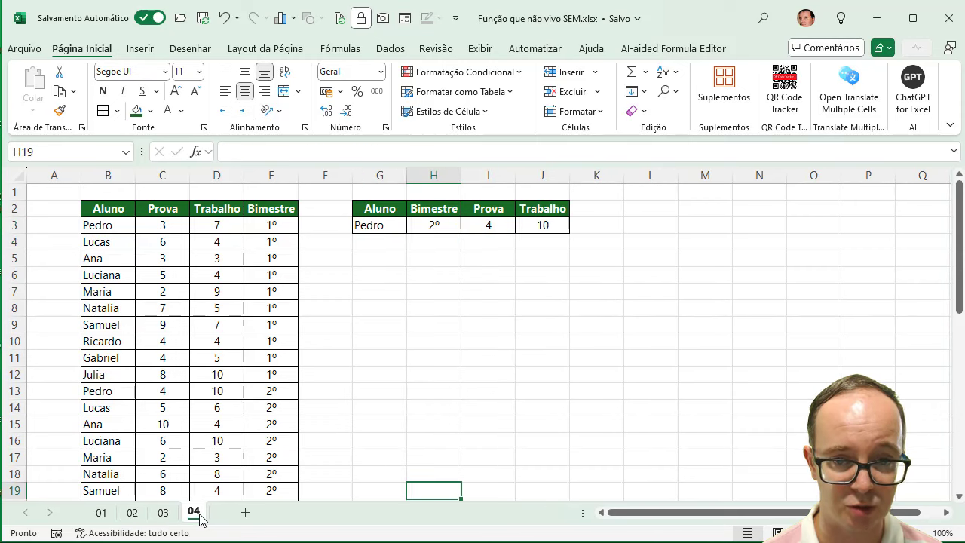
{"action": "left_click", "coordinate": [109, 513]}
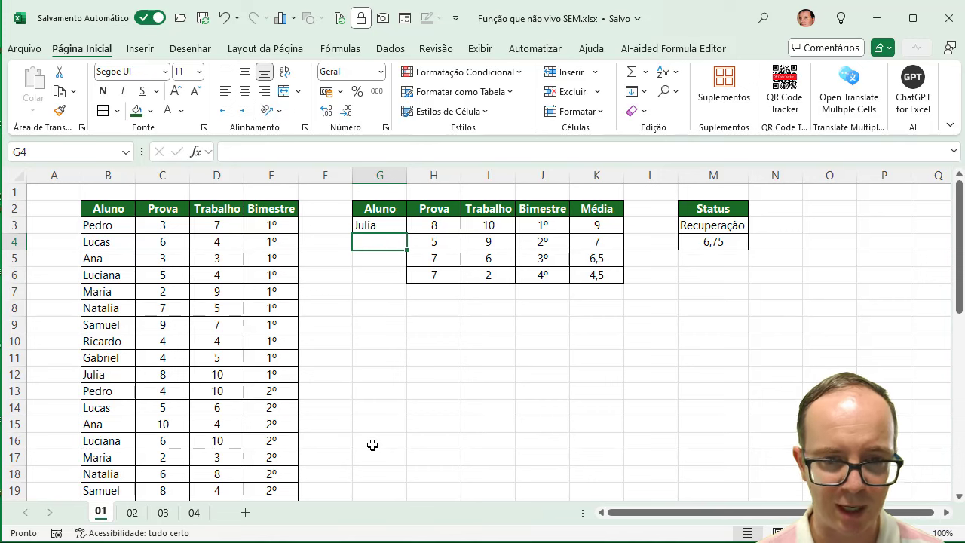
Step: Clear the grade results in H3:K6 and the Status cells M3:M5
{"action": "left_click_drag", "start_coordinate": [435, 226], "coordinate": [605, 273]}
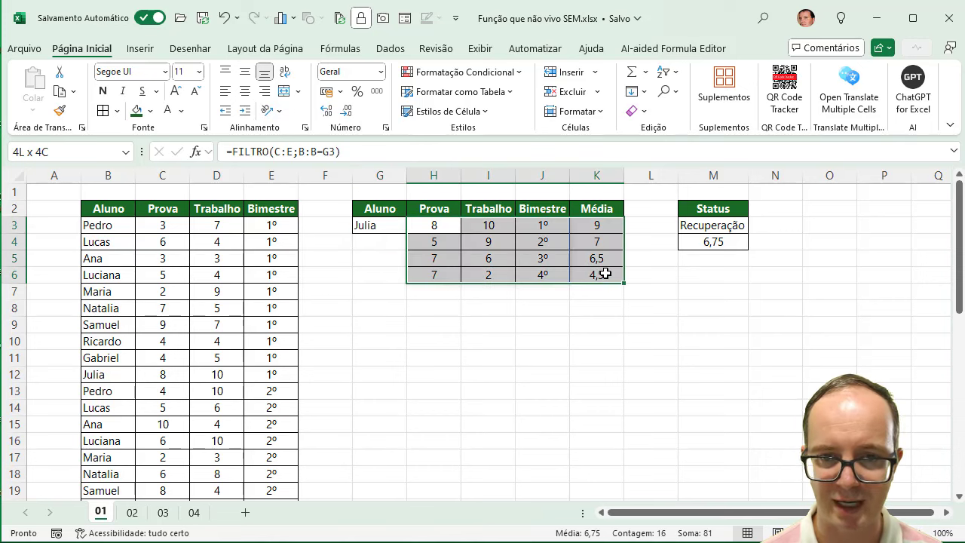
{"action": "key", "text": "Delete"}
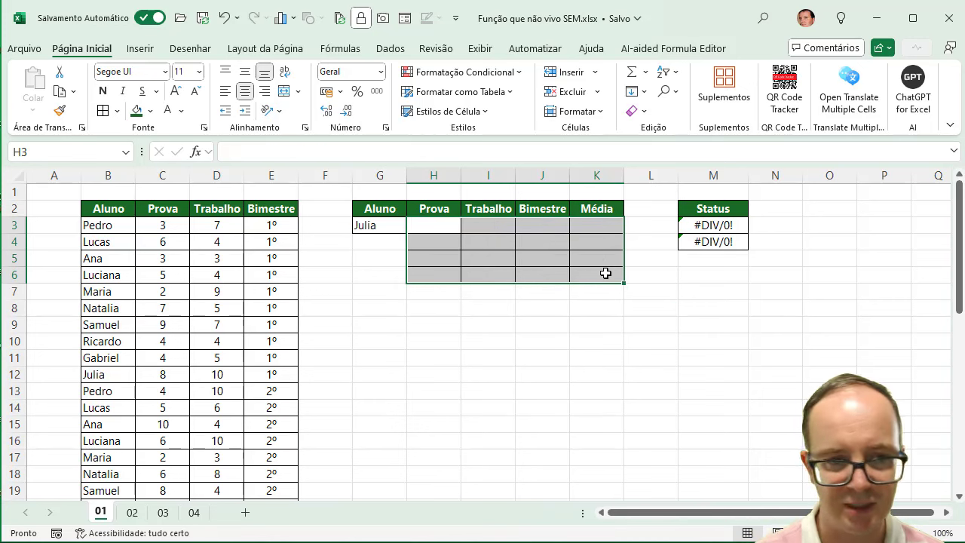
{"action": "left_click_drag", "start_coordinate": [730, 224], "coordinate": [725, 259]}
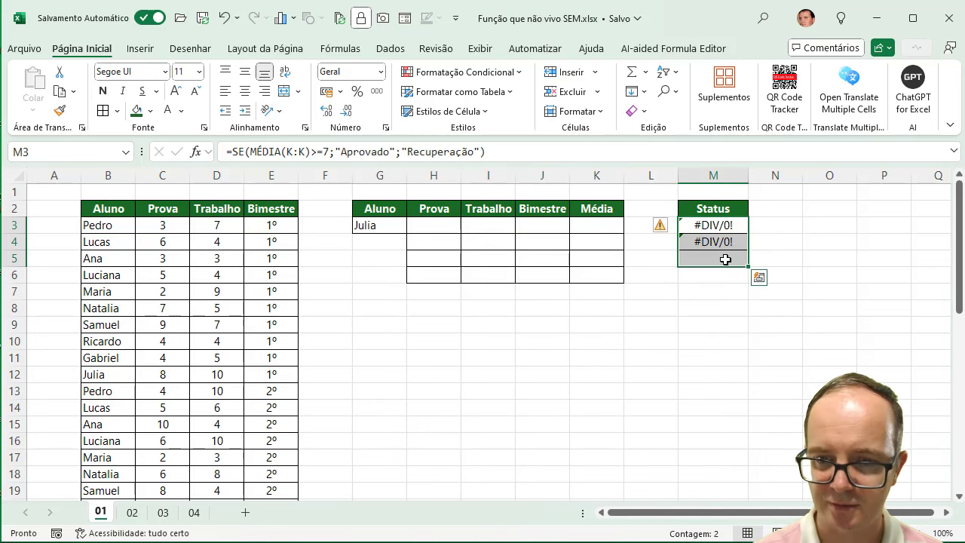
{"action": "key", "text": "Delete"}
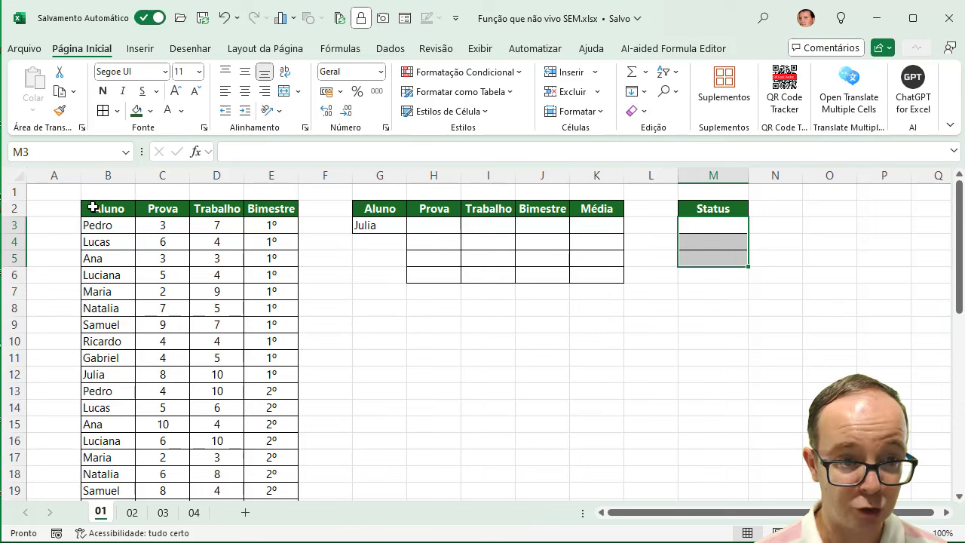
Step: Move through the student data from B2 with Ctrl+arrows and select the whole table with Ctrl+A
{"action": "left_click", "coordinate": [95, 208]}
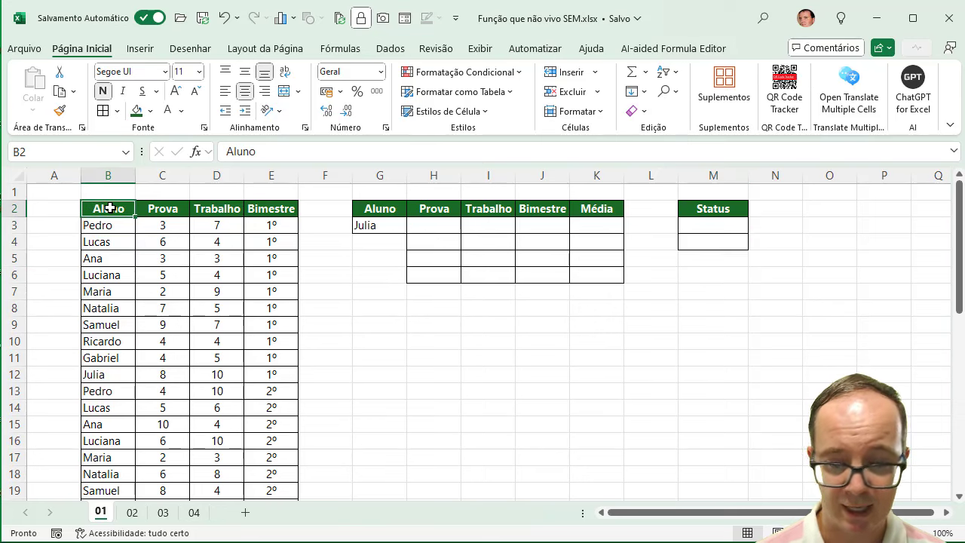
{"action": "key", "text": "ctrl+Down"}
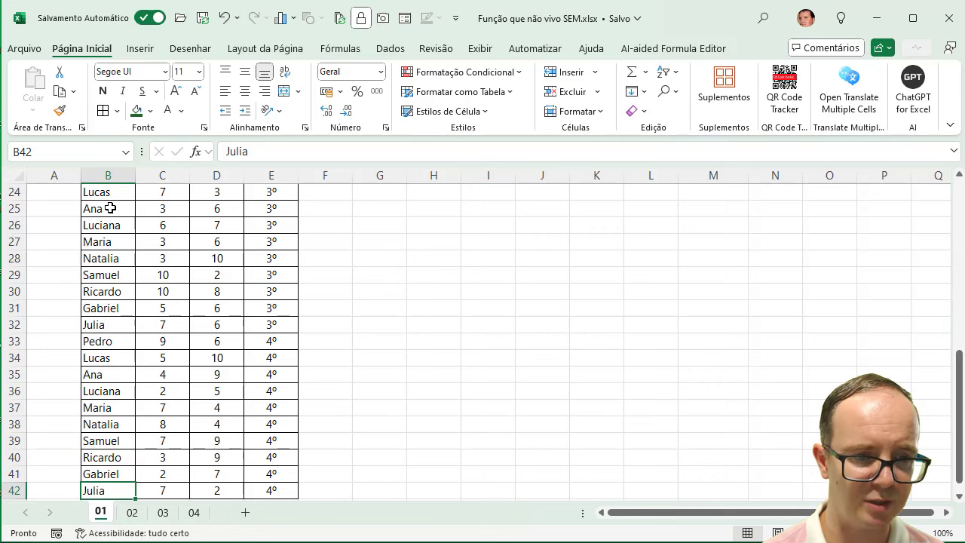
{"action": "key", "text": "ctrl+Up"}
{"action": "left_click", "coordinate": [110, 208]}
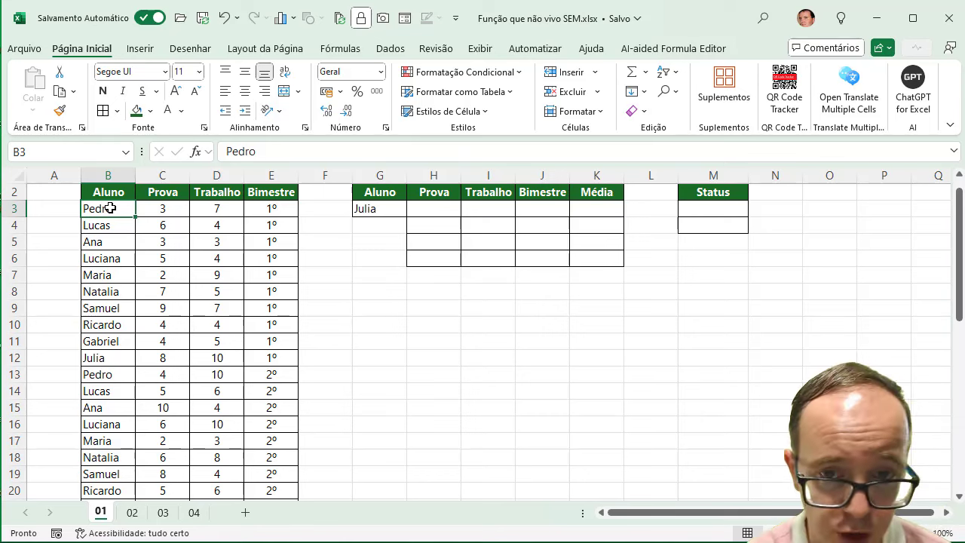
{"action": "key", "text": "Right"}
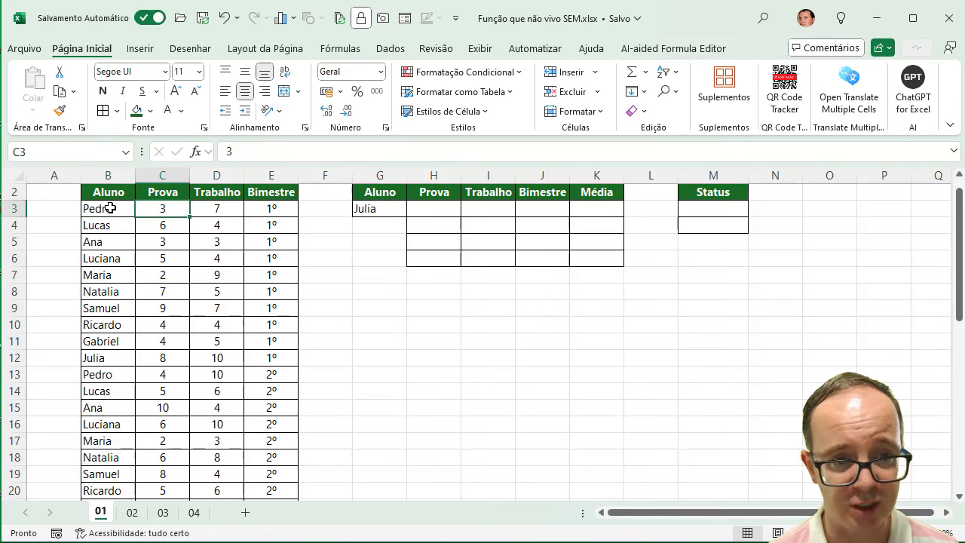
{"action": "key", "text": "Down"}
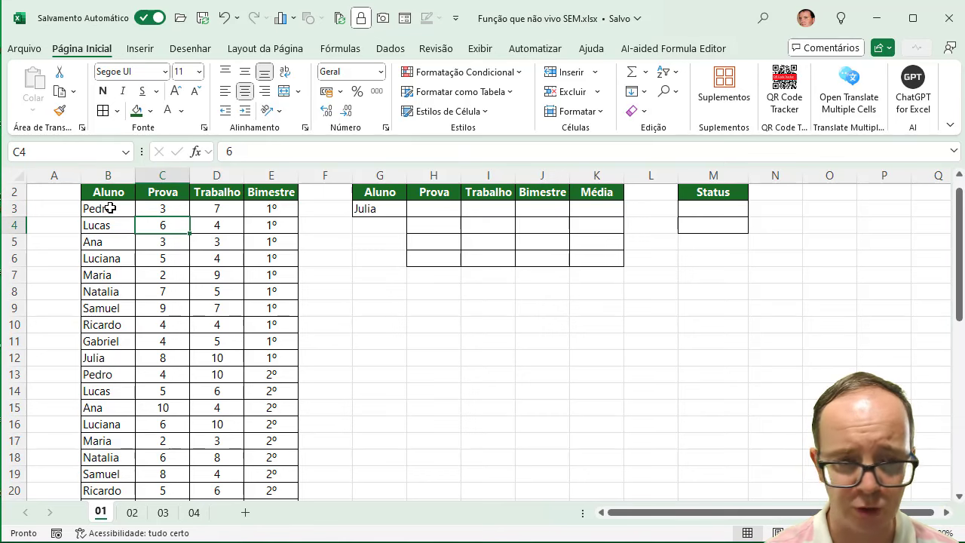
{"action": "key", "text": "ctrl+a"}
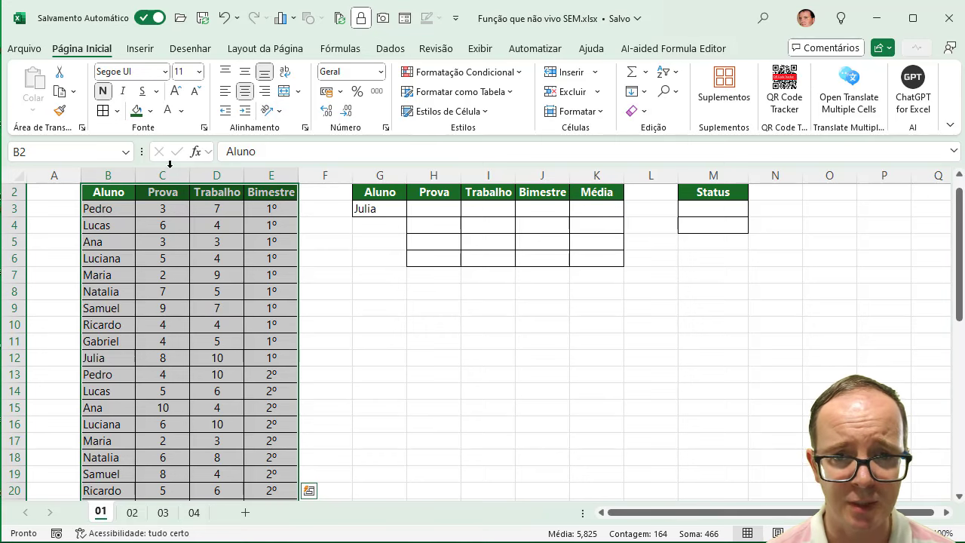
Step: Format the student data as a green-styled table and name it Base
{"action": "left_click", "coordinate": [467, 91]}
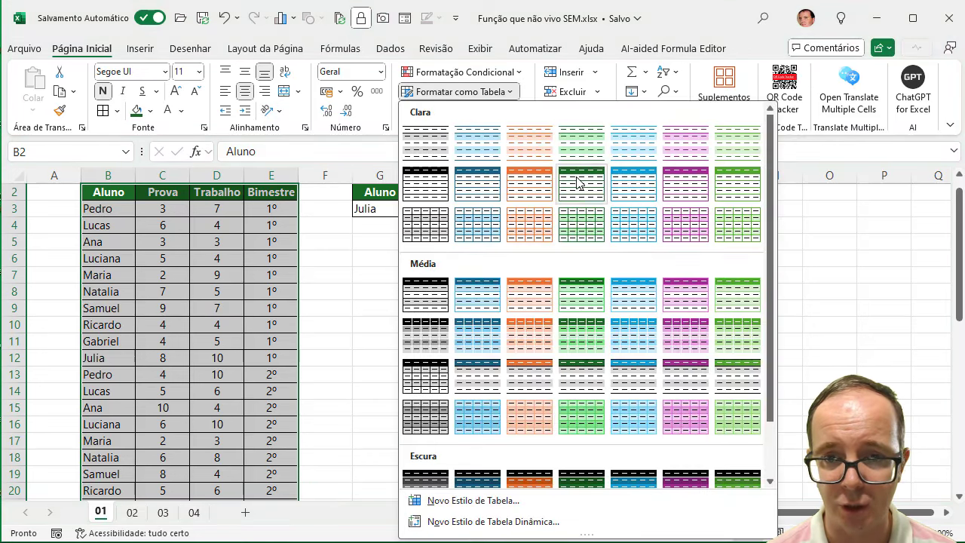
{"action": "left_click", "coordinate": [579, 181]}
{"action": "left_click", "coordinate": [578, 209]}
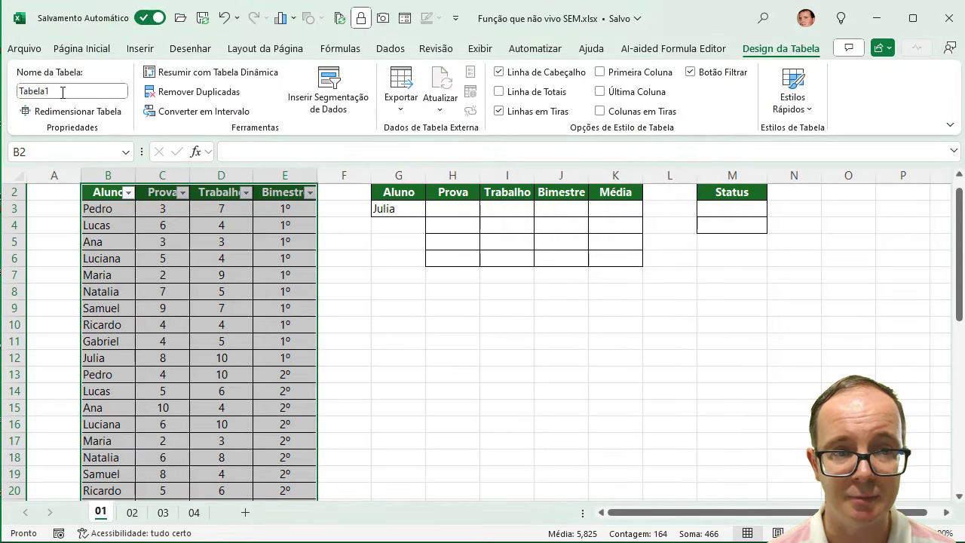
{"action": "left_click", "coordinate": [62, 91]}
{"action": "type", "text": "B"}
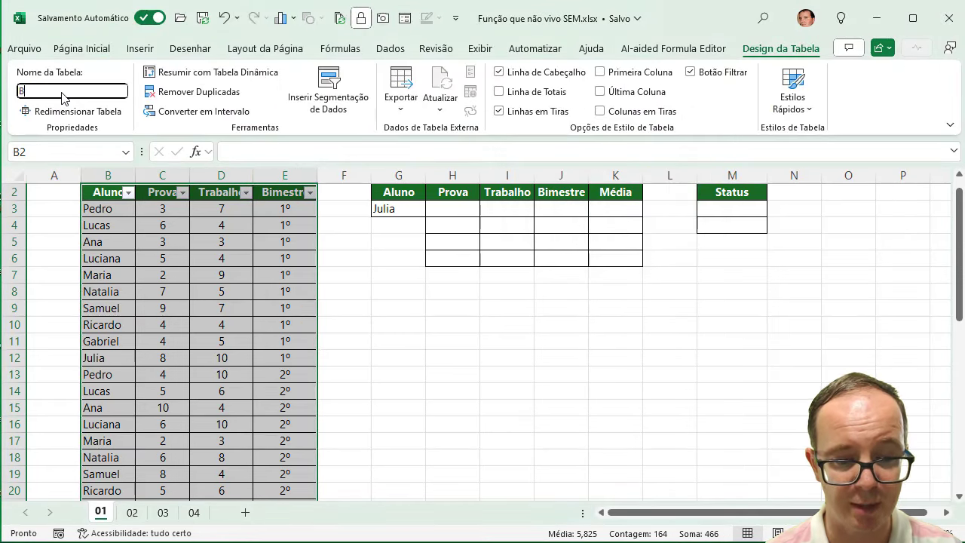
{"action": "type", "text": "ase"}
{"action": "key", "text": "Return"}
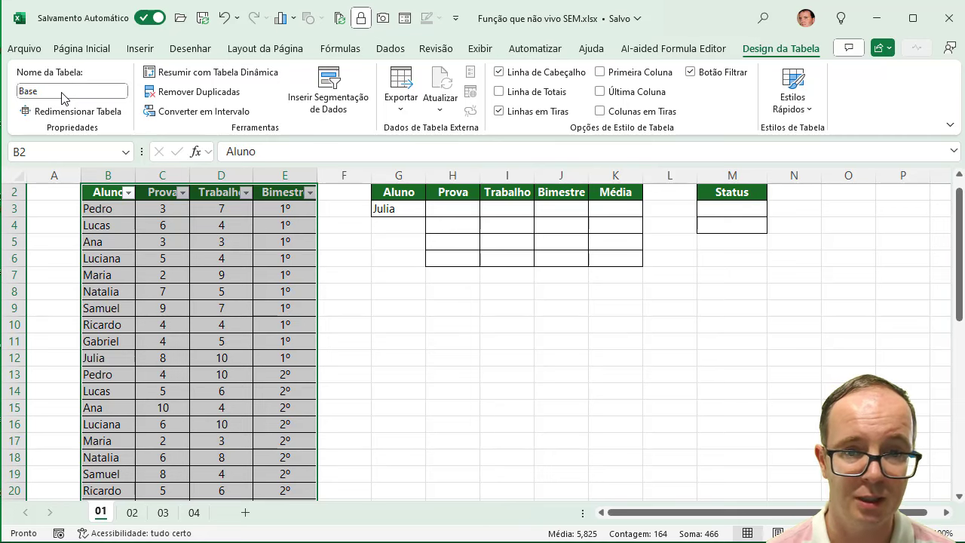
Step: Narrow columns A and F so the lookup panel sits closer to the table
{"action": "scroll", "coordinate": [435, 300], "scroll_direction": "up", "scroll_amount": 1}
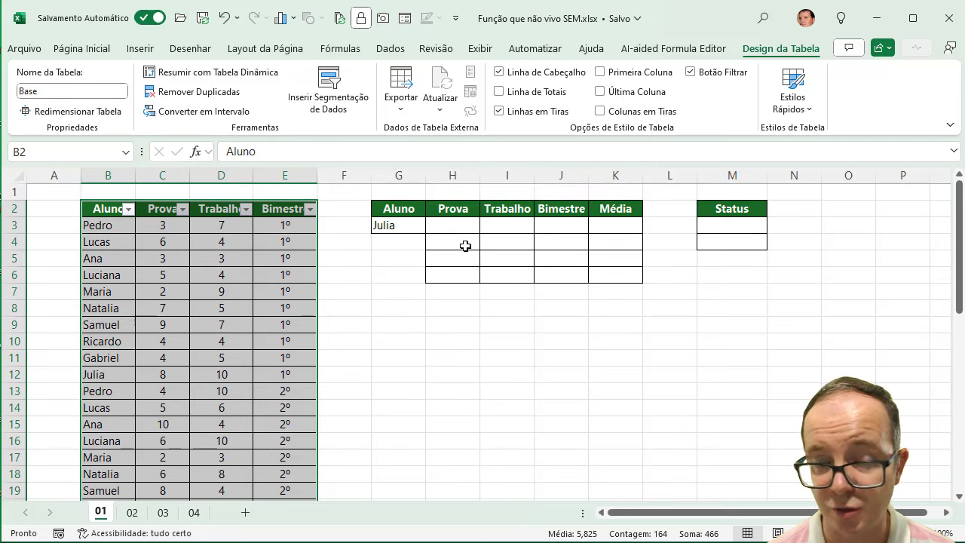
{"action": "left_click", "coordinate": [463, 226]}
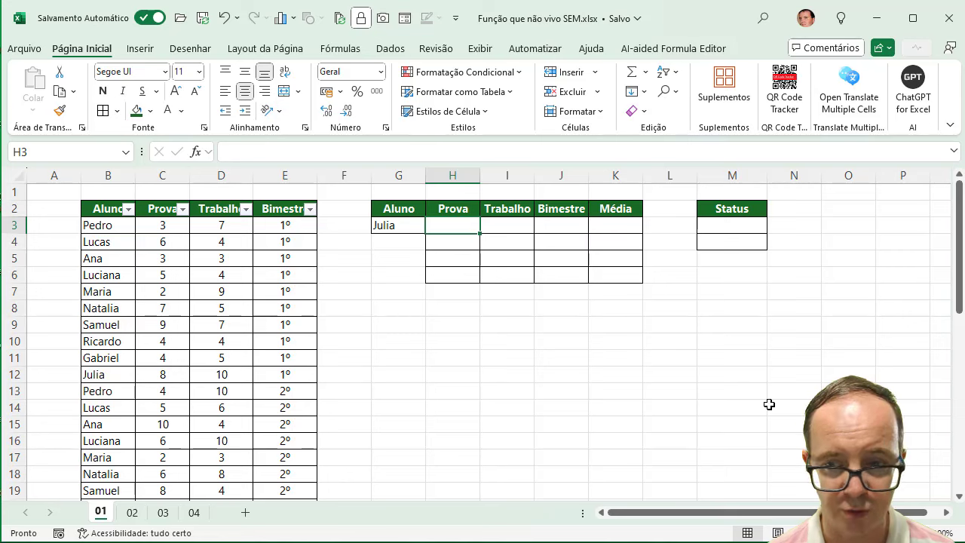
{"action": "scroll", "coordinate": [936, 469], "scroll_direction": "up", "scroll_amount": 1, "text": "ctrl"}
{"action": "scroll", "coordinate": [936, 469], "scroll_direction": "up", "scroll_amount": 1, "text": "ctrl"}
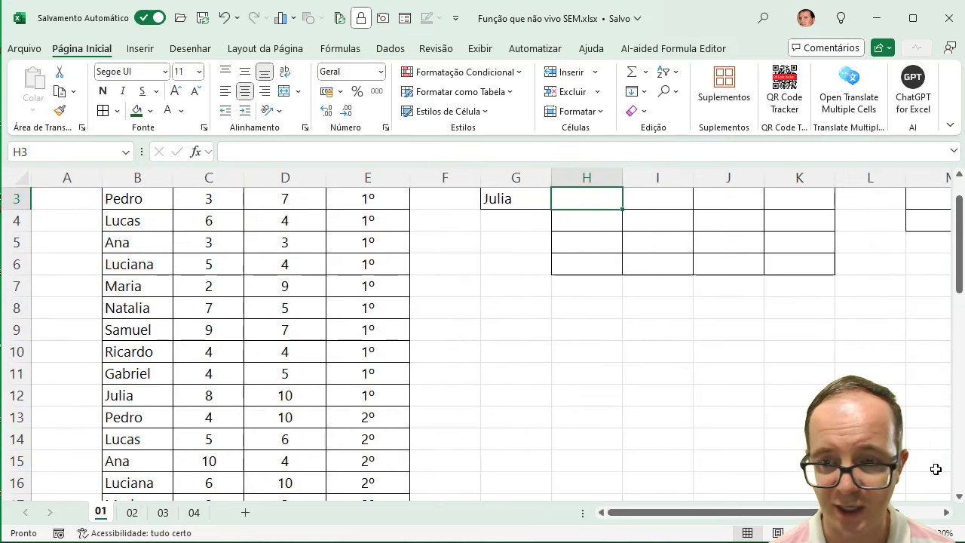
{"action": "left_click_drag", "start_coordinate": [956, 287], "coordinate": [955, 271]}
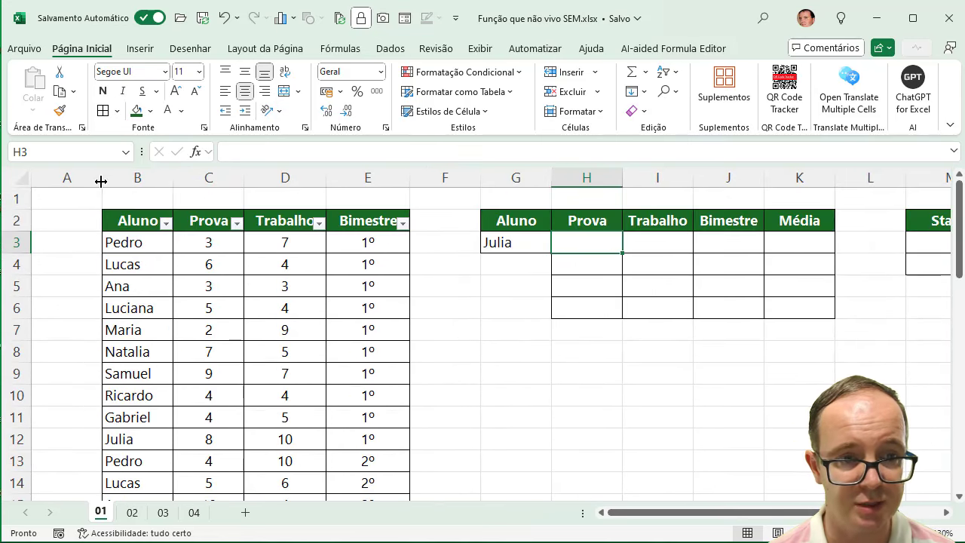
{"action": "left_click_drag", "start_coordinate": [101, 178], "coordinate": [46, 182]}
{"action": "left_click_drag", "start_coordinate": [427, 179], "coordinate": [381, 181]}
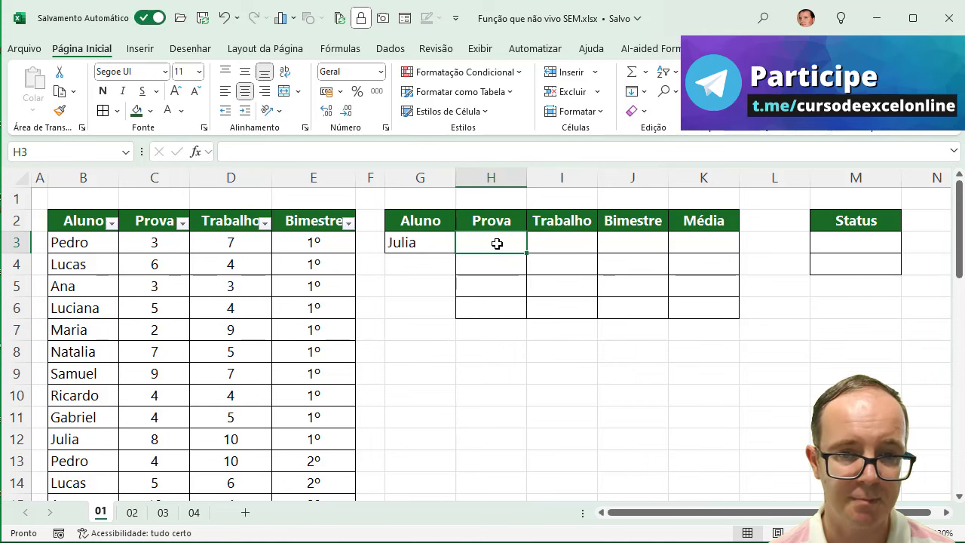
{"action": "left_click_drag", "start_coordinate": [497, 243], "coordinate": [615, 244]}
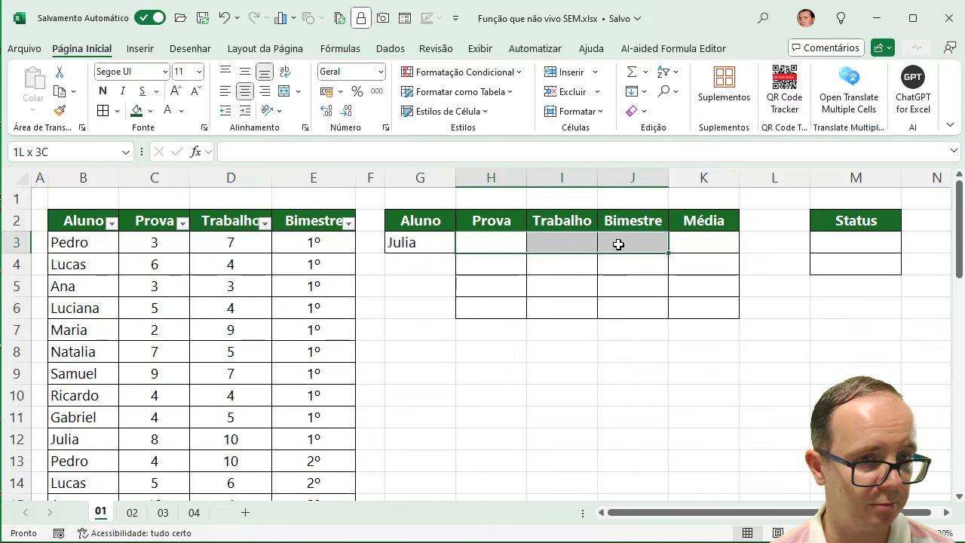
{"action": "left_click", "coordinate": [490, 246]}
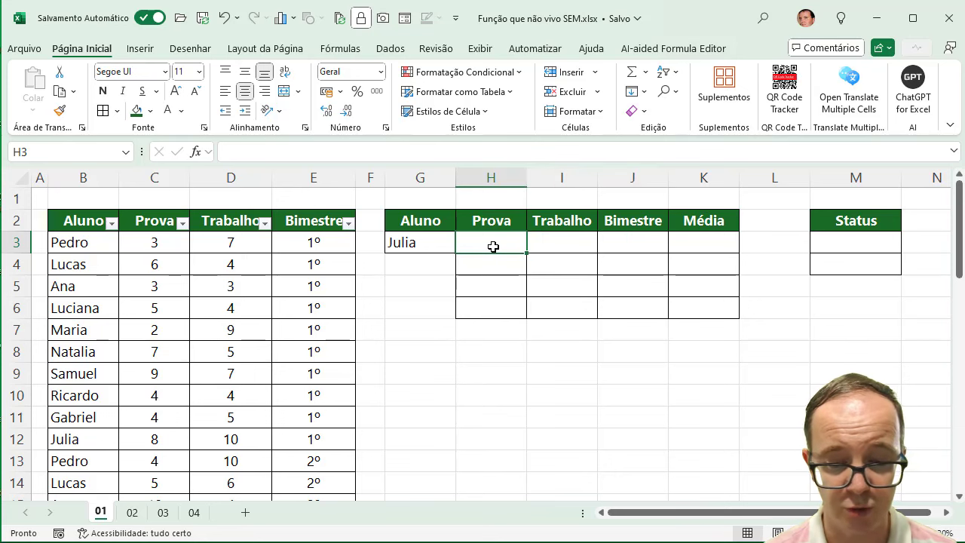
Step: Start a FILTRO formula in H3 with Base's Prova to Bimestre columns as the array
{"action": "type", "text": "=filtro"}
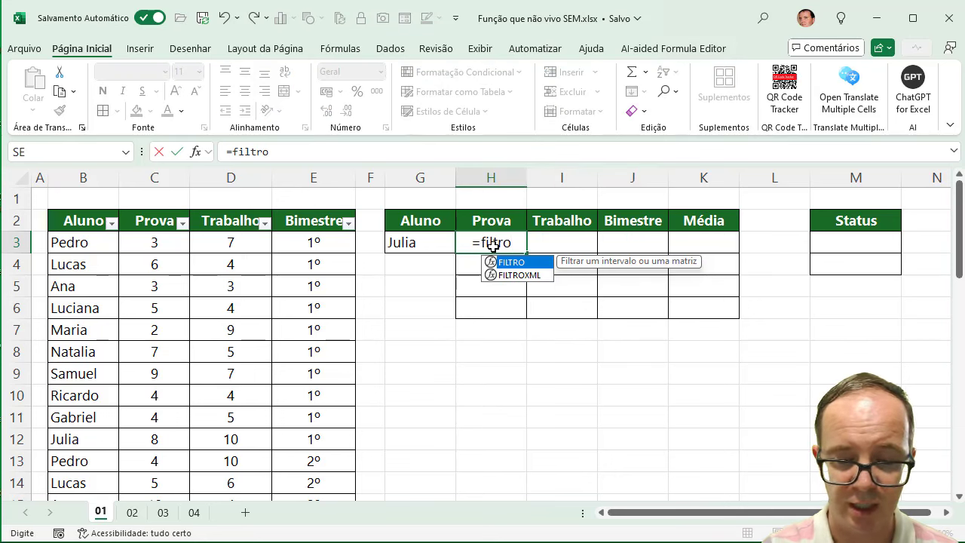
{"action": "type", "text": "("}
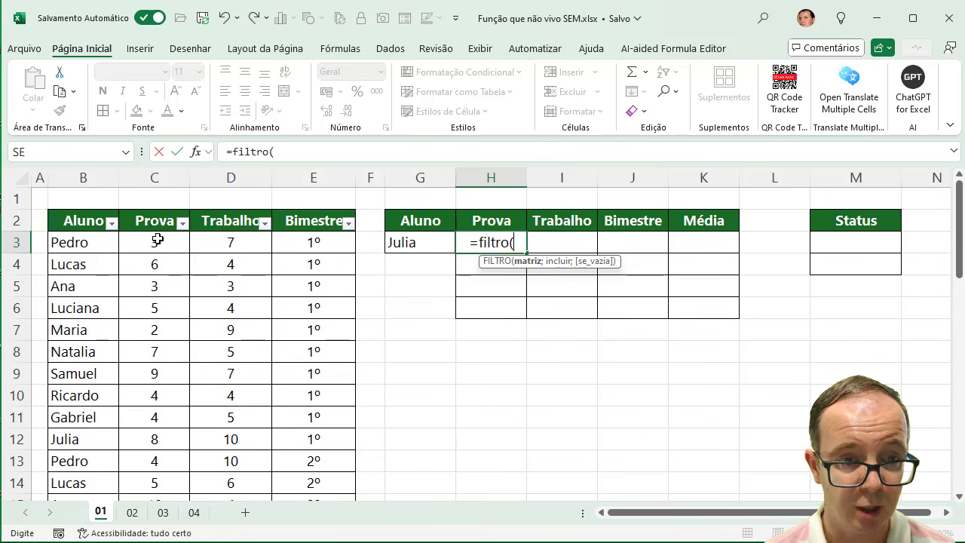
{"action": "left_click_drag", "start_coordinate": [154, 220], "coordinate": [317, 227]}
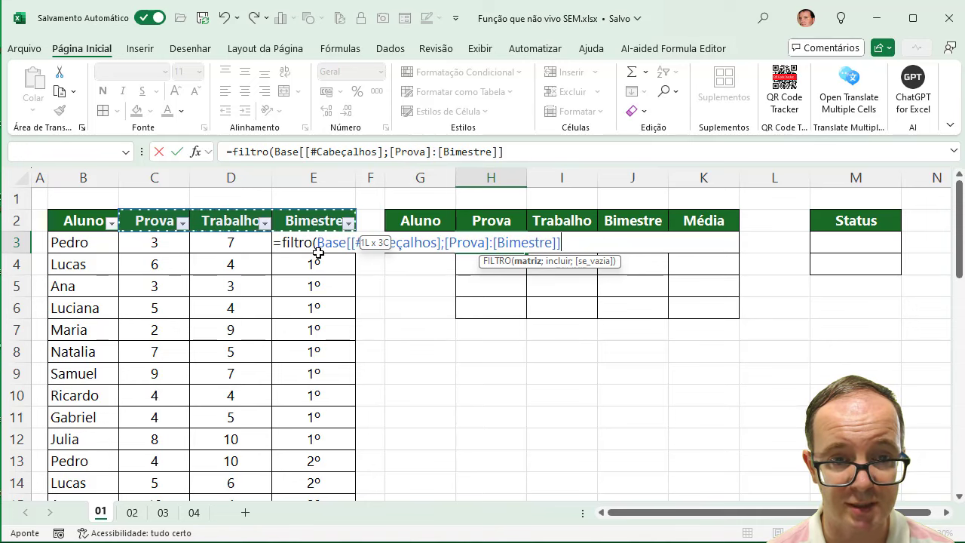
{"action": "mouse_move", "coordinate": [317, 227]}
{"action": "left_mouse_down"}
{"action": "mouse_move", "coordinate": [317, 475]}
{"action": "mouse_move", "coordinate": [315, 463]}
{"action": "left_mouse_up"}
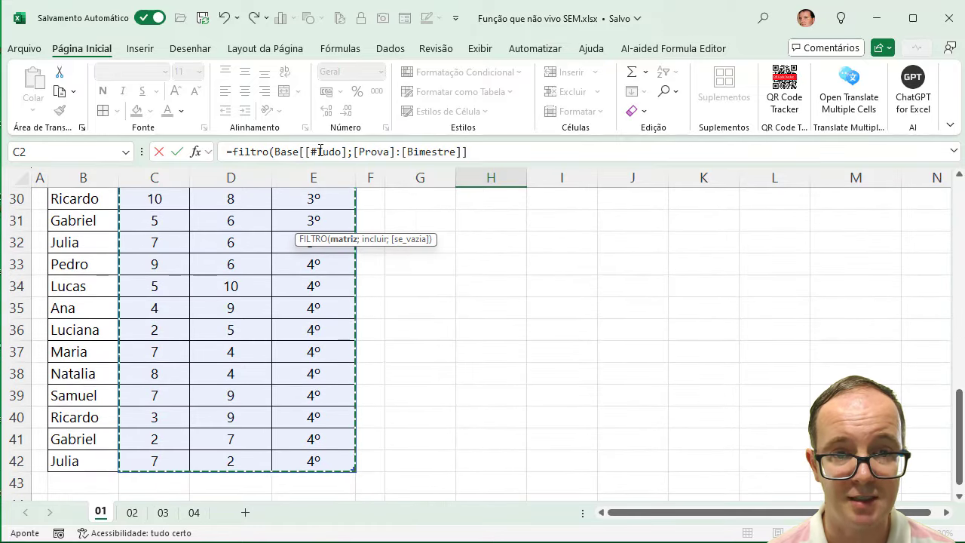
{"action": "scroll", "coordinate": [535, 270], "scroll_direction": "up", "scroll_amount": 4}
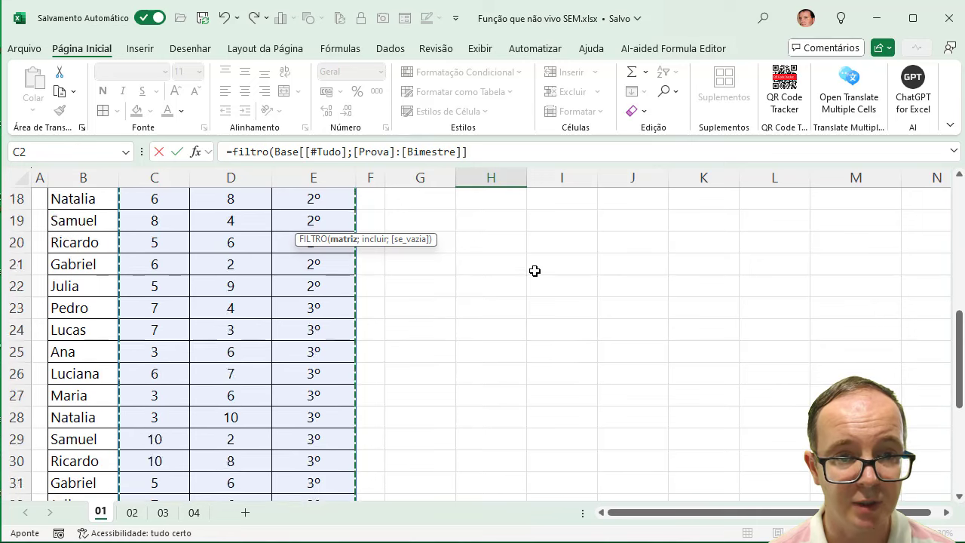
{"action": "scroll", "coordinate": [535, 271], "scroll_direction": "up", "scroll_amount": 5}
{"action": "scroll", "coordinate": [535, 271], "scroll_direction": "up", "scroll_amount": 1}
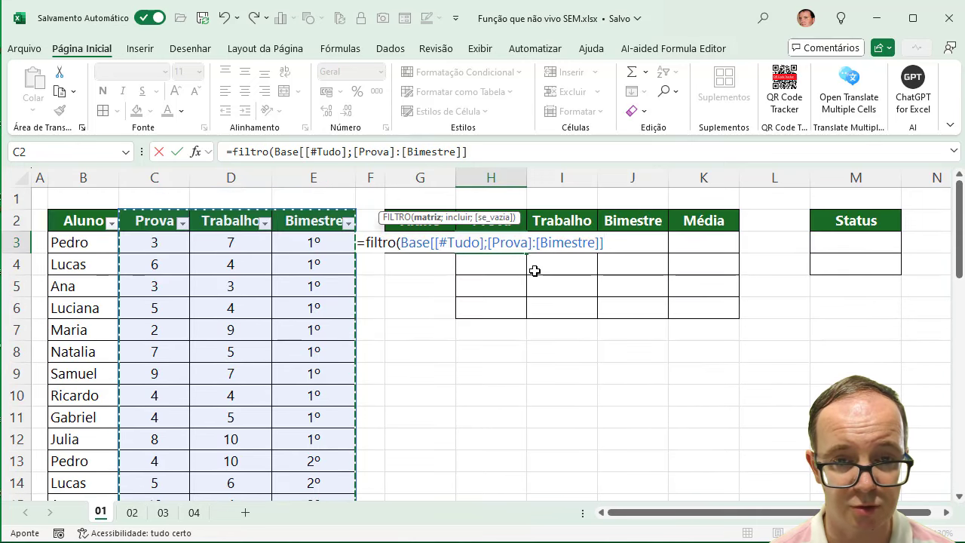
Step: Add the condition Base[Aluno]=G3 and close the formula to list Julia's four rows
{"action": "type", "text": ";"}
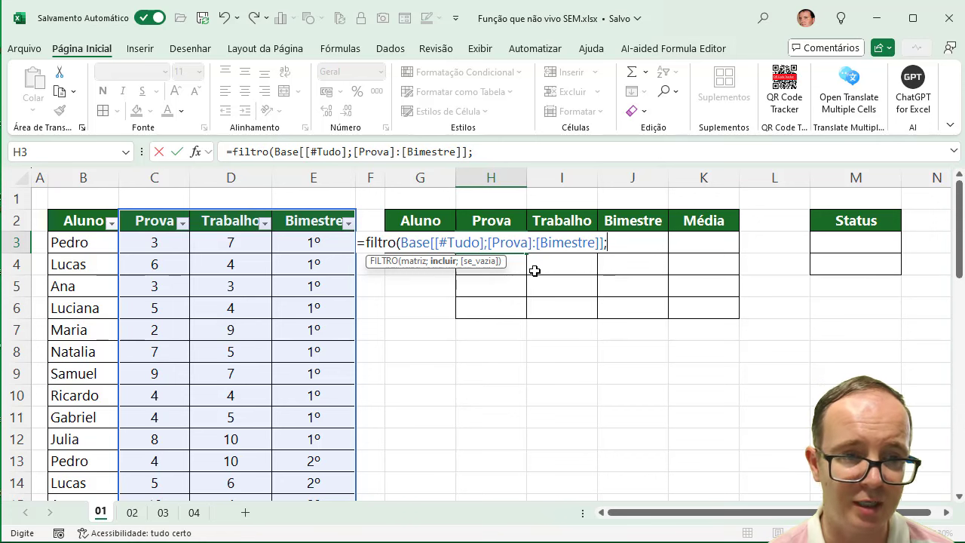
{"action": "left_click", "coordinate": [80, 207]}
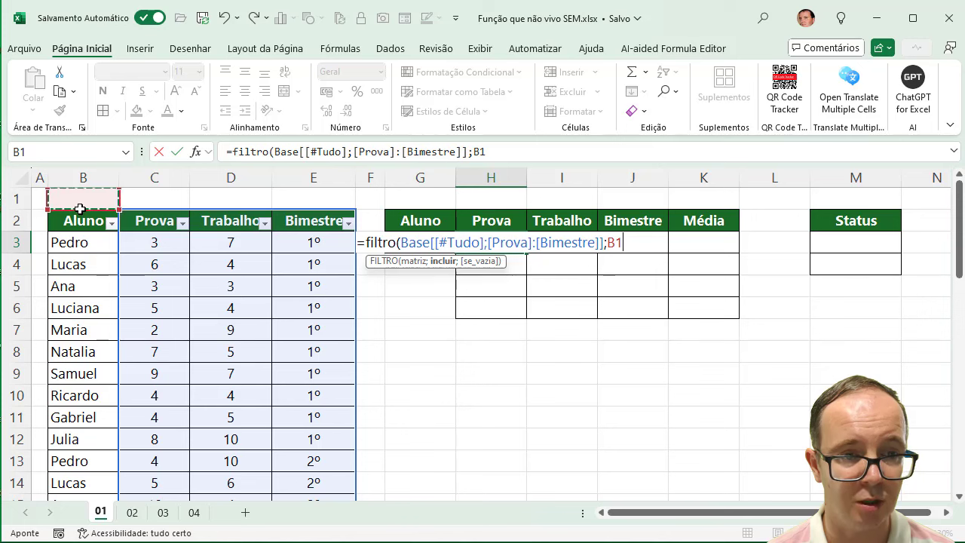
{"action": "left_click", "coordinate": [79, 211]}
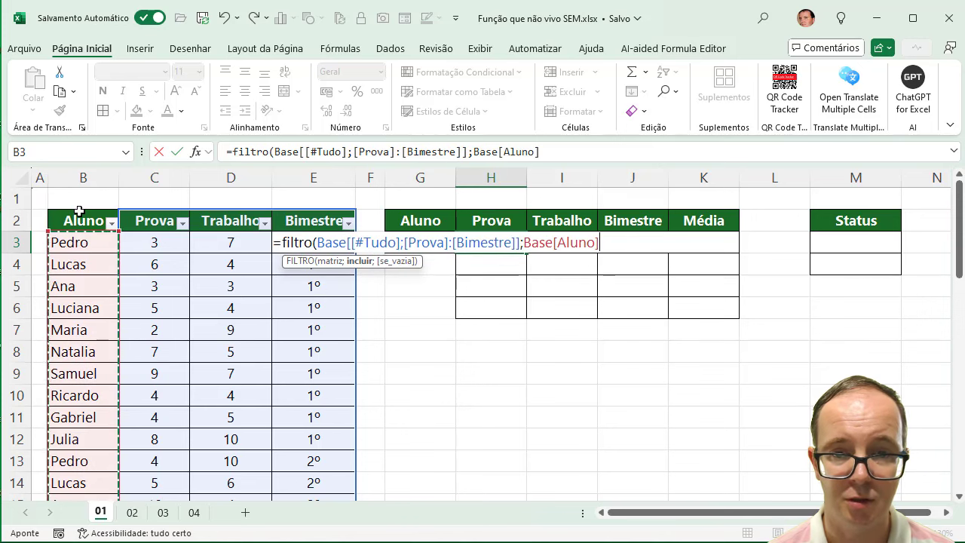
{"action": "left_click", "coordinate": [79, 210]}
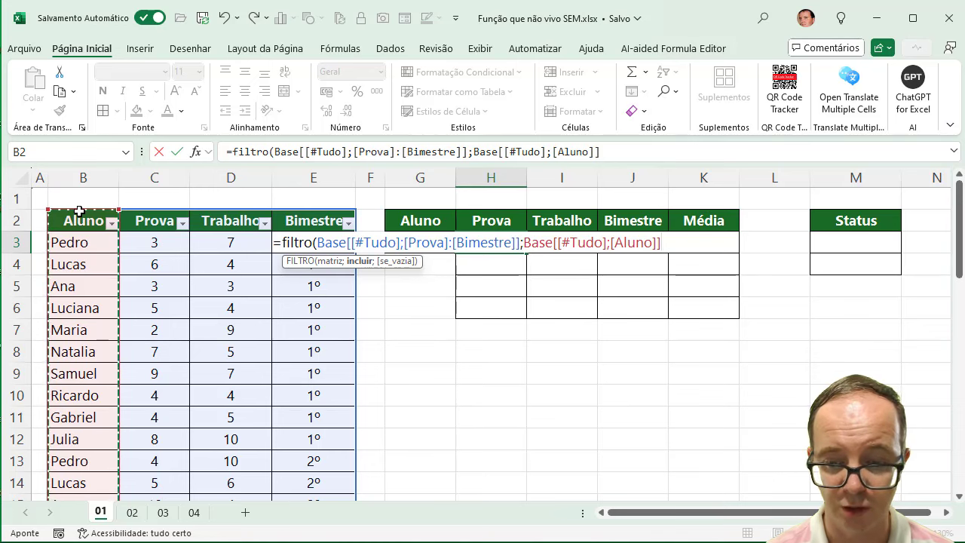
{"action": "type", "text": "="}
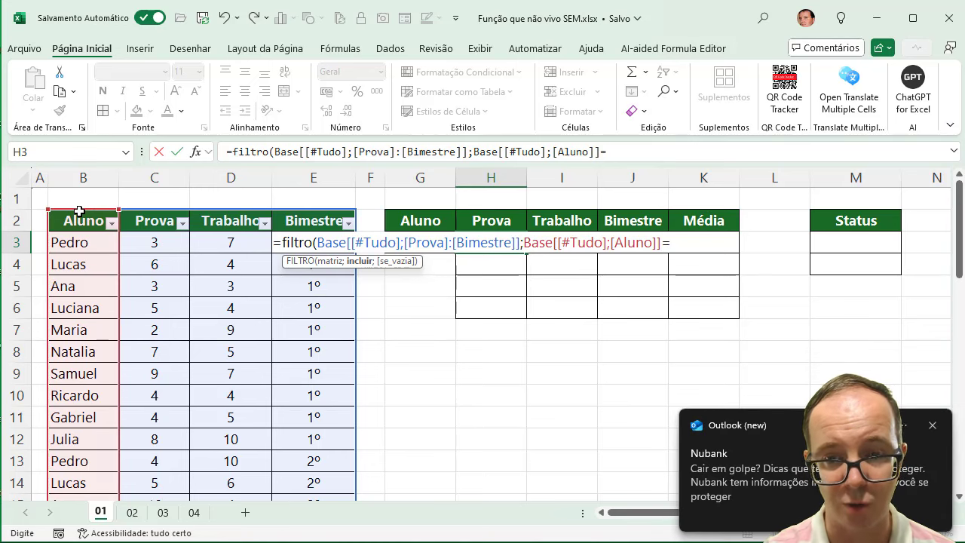
{"action": "left_click", "coordinate": [932, 428]}
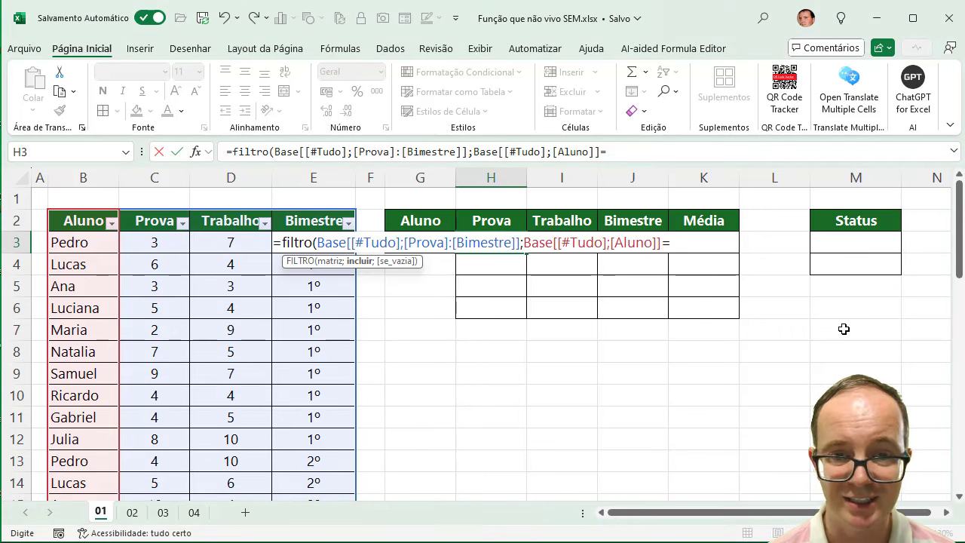
{"action": "key", "text": "Left"}
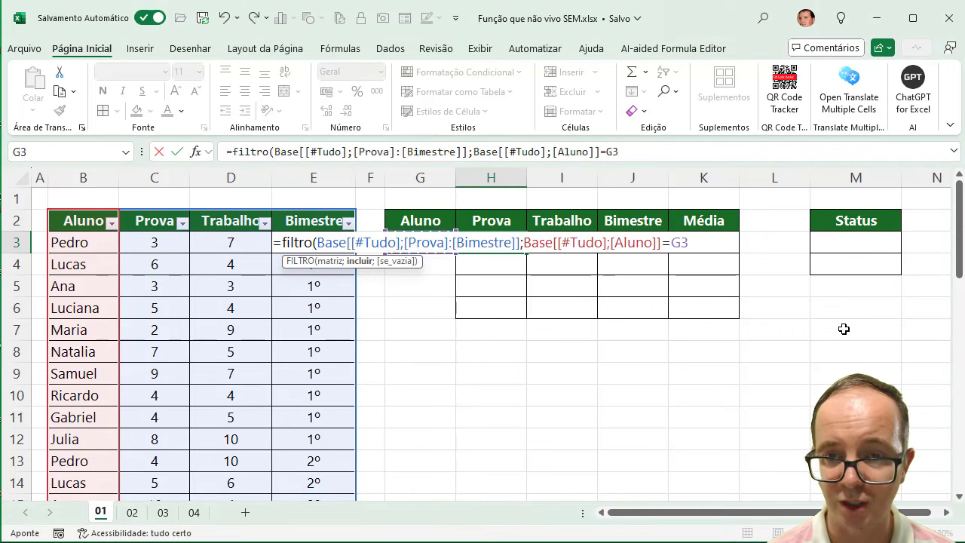
{"action": "key", "text": "Left"}
{"action": "key", "text": "Right"}
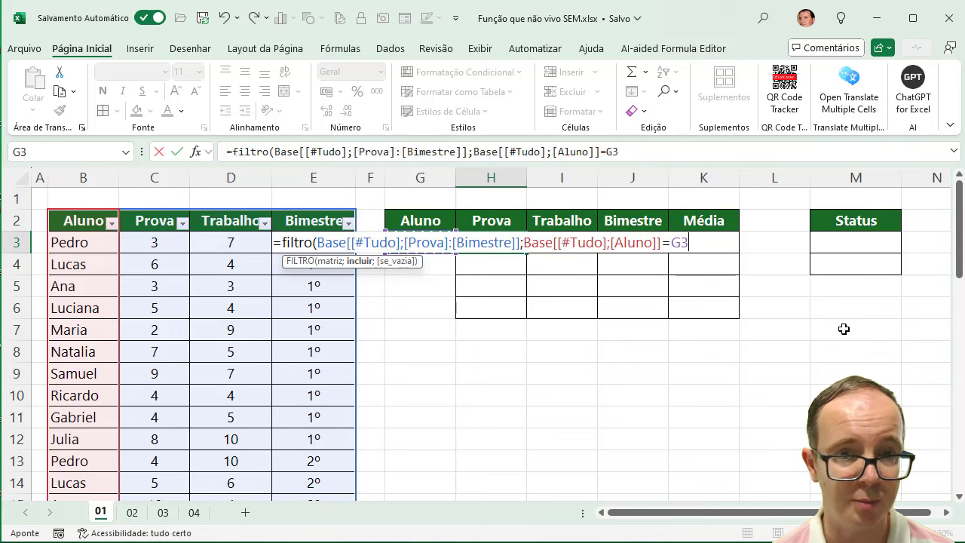
{"action": "type", "text": ")"}
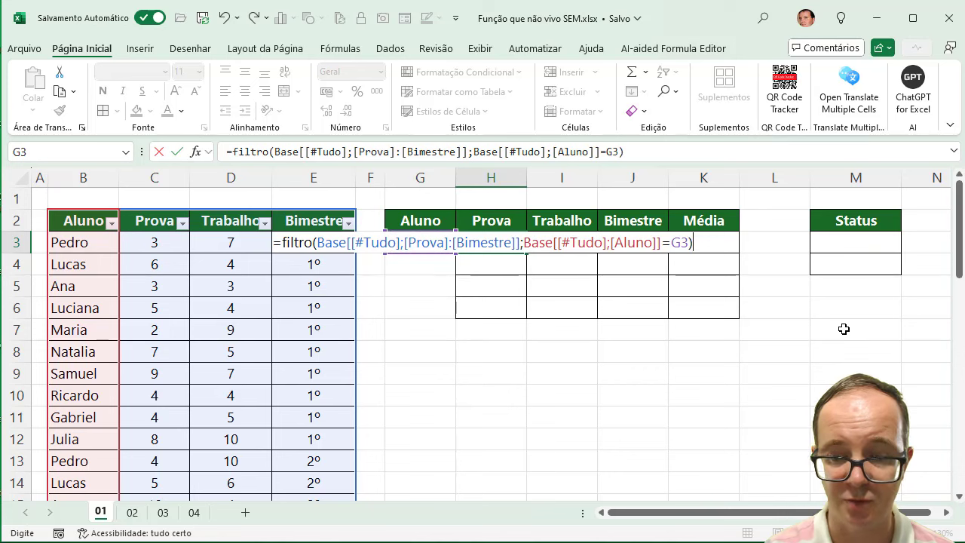
{"action": "key", "text": "Return"}
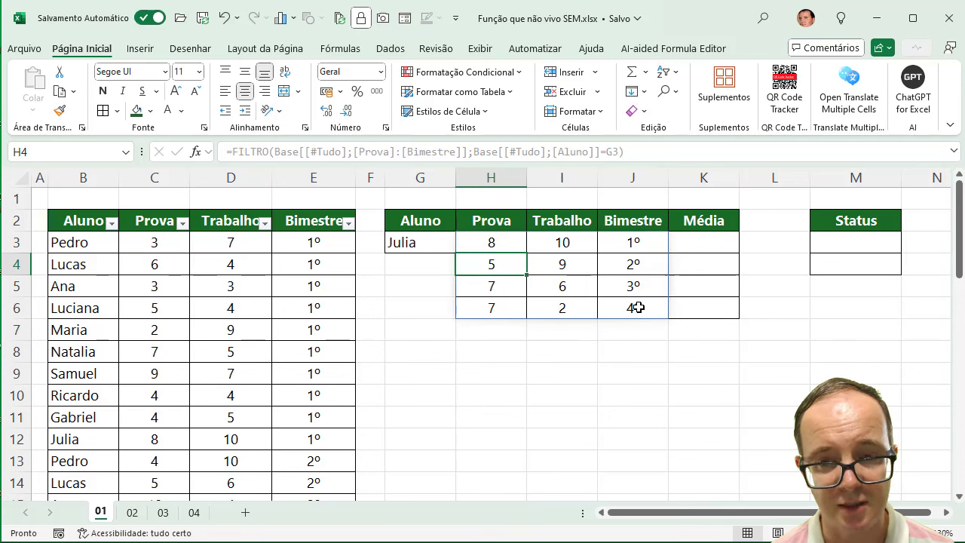
Step: Enter =MÉDIA(H3:I3) in K3 and fill it down to K6, giving 9, 7, 6,5 and 4,5
{"action": "left_click", "coordinate": [695, 245]}
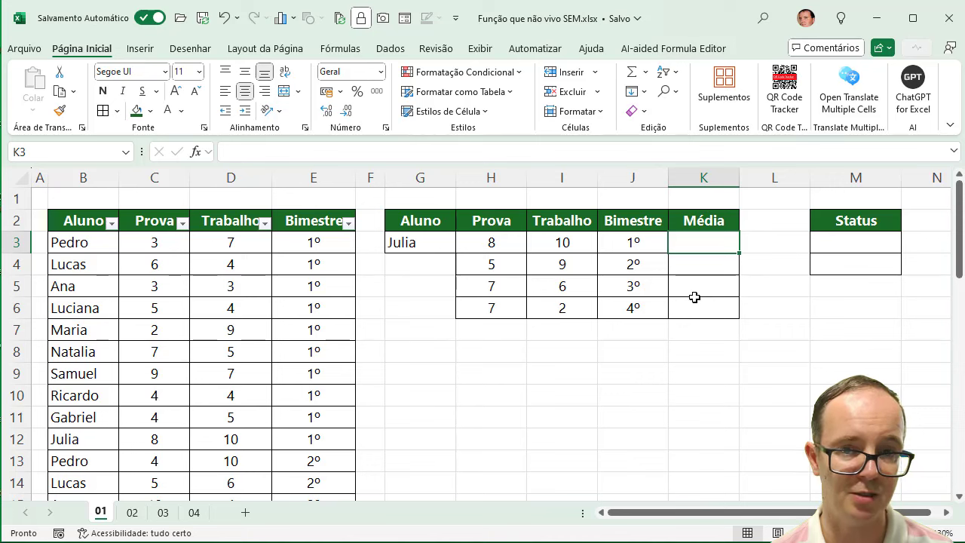
{"action": "type", "text": "=mé"}
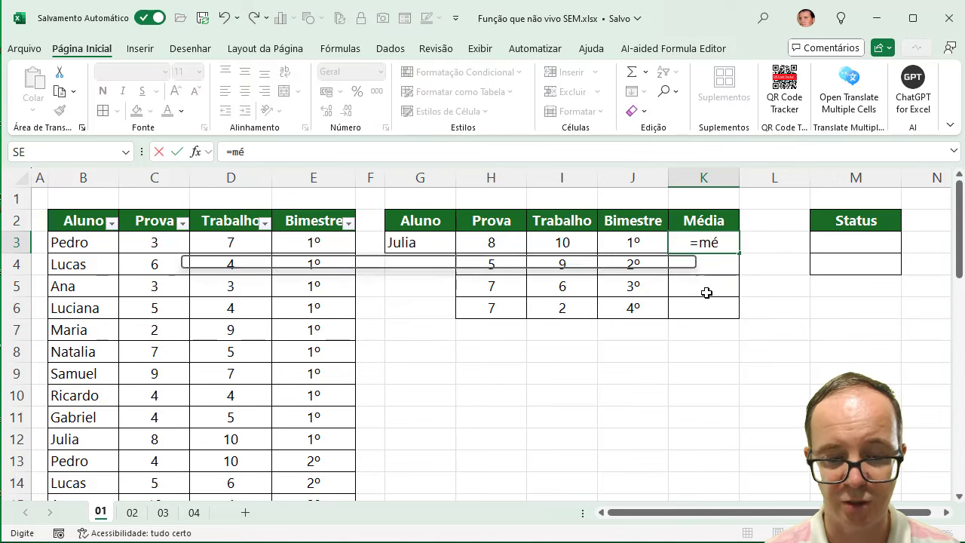
{"action": "type", "text": "dia("}
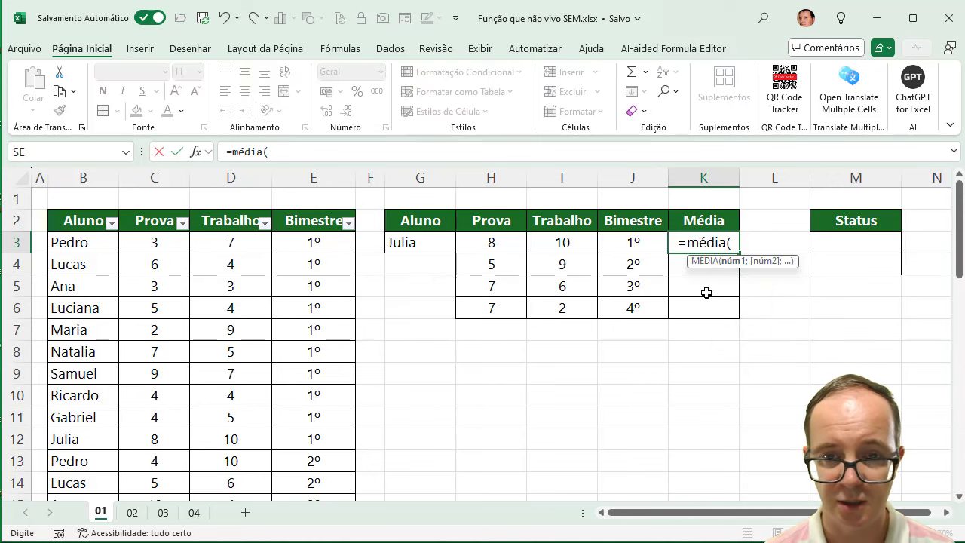
{"action": "left_click_drag", "start_coordinate": [511, 245], "coordinate": [545, 245]}
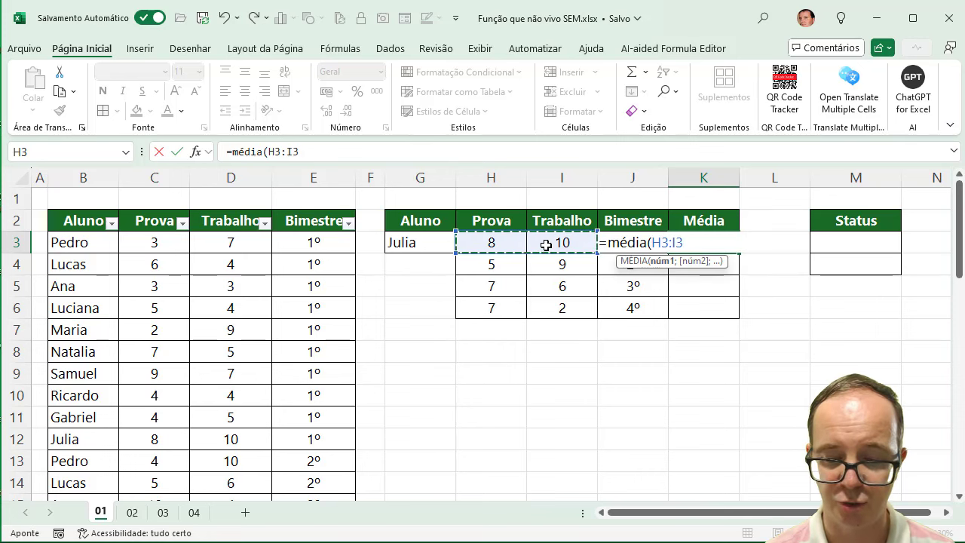
{"action": "key", "text": "Return"}
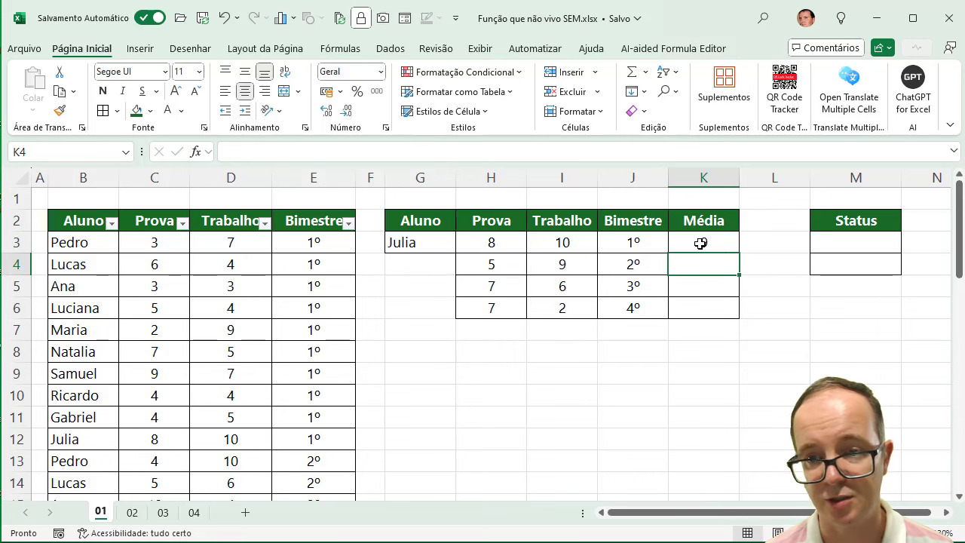
{"action": "left_click", "coordinate": [705, 241]}
{"action": "left_click_drag", "start_coordinate": [739, 253], "coordinate": [745, 307]}
{"action": "left_click", "coordinate": [720, 283]}
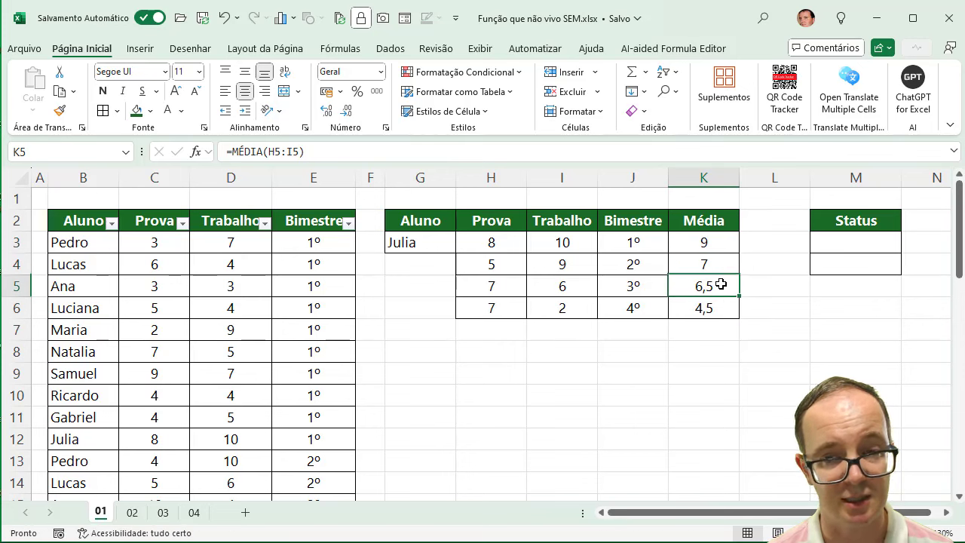
{"action": "left_click", "coordinate": [720, 309]}
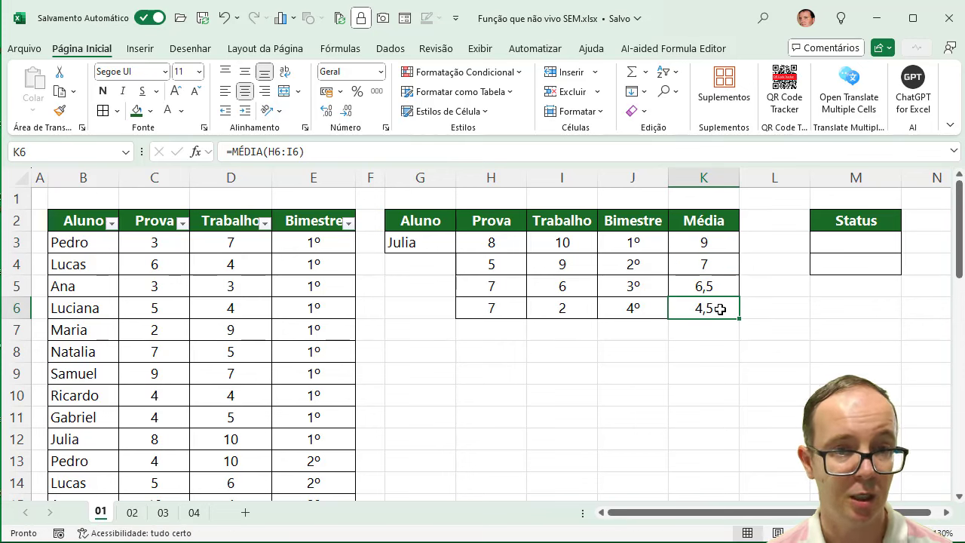
{"action": "left_click", "coordinate": [861, 243]}
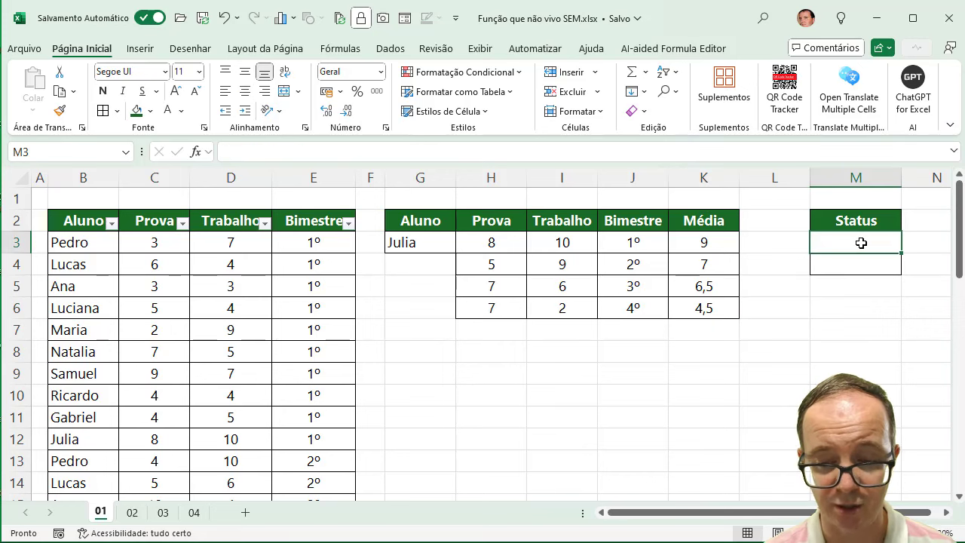
Step: Enter =MÉDIA(K3:K6) in M3 for the overall average of 6,75
{"action": "type", "text": "=média("}
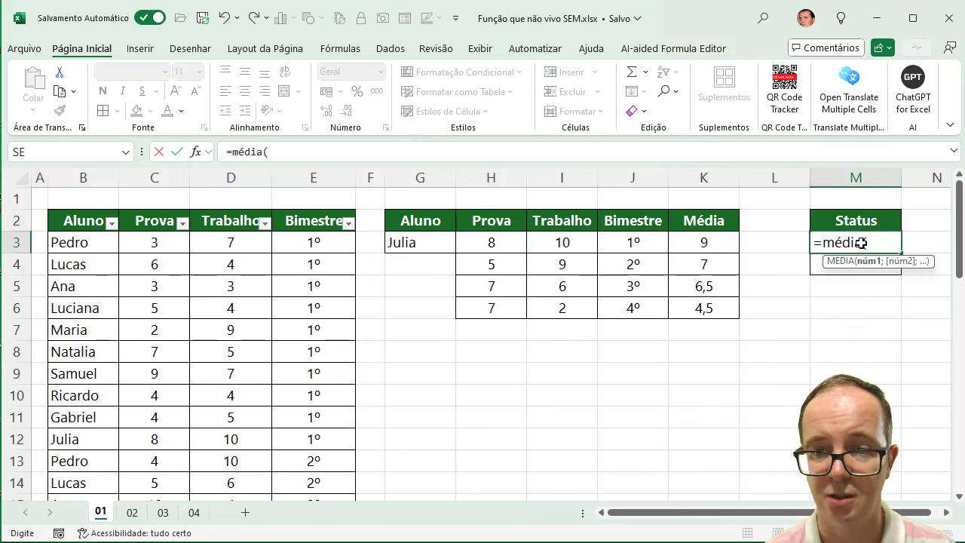
{"action": "left_click_drag", "start_coordinate": [705, 240], "coordinate": [720, 299]}
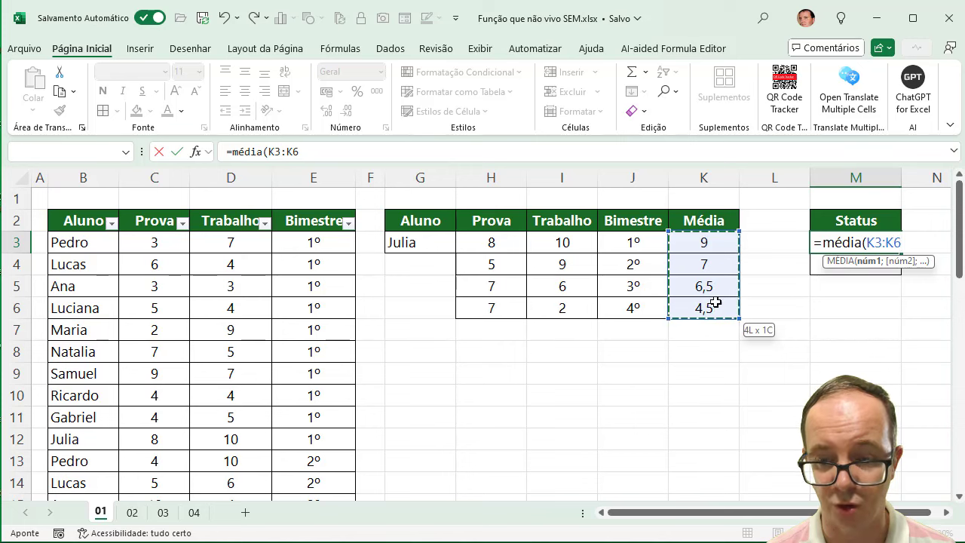
{"action": "key", "text": "Return"}
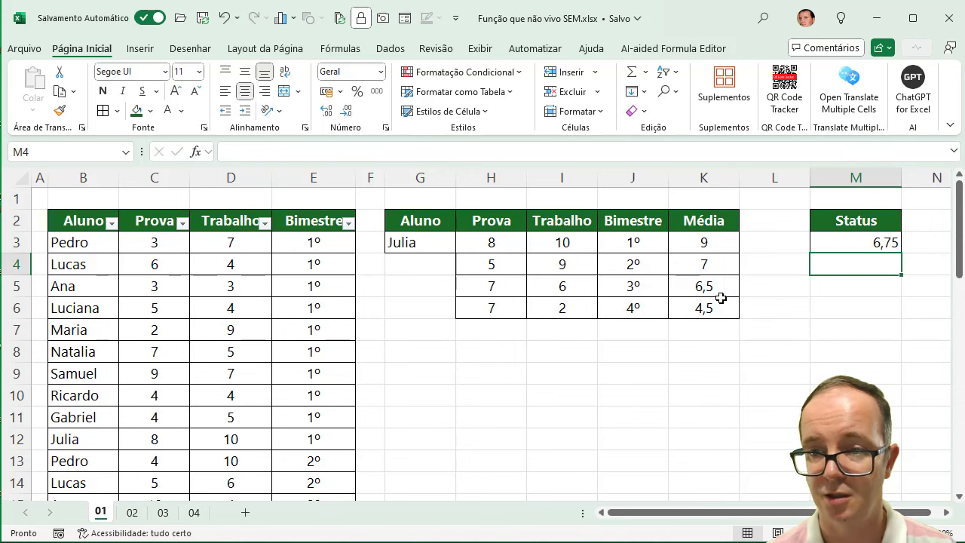
Step: Enter =SE(M3>=7;"Aprovado";"Recuperação") in M4 to show the pass or recovery verdict
{"action": "type", "text": "="}
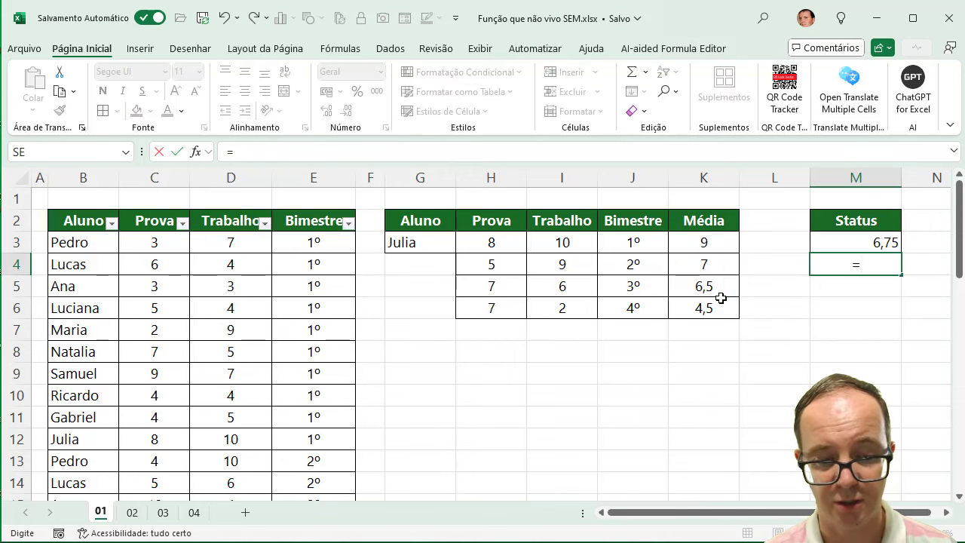
{"action": "type", "text": "se("}
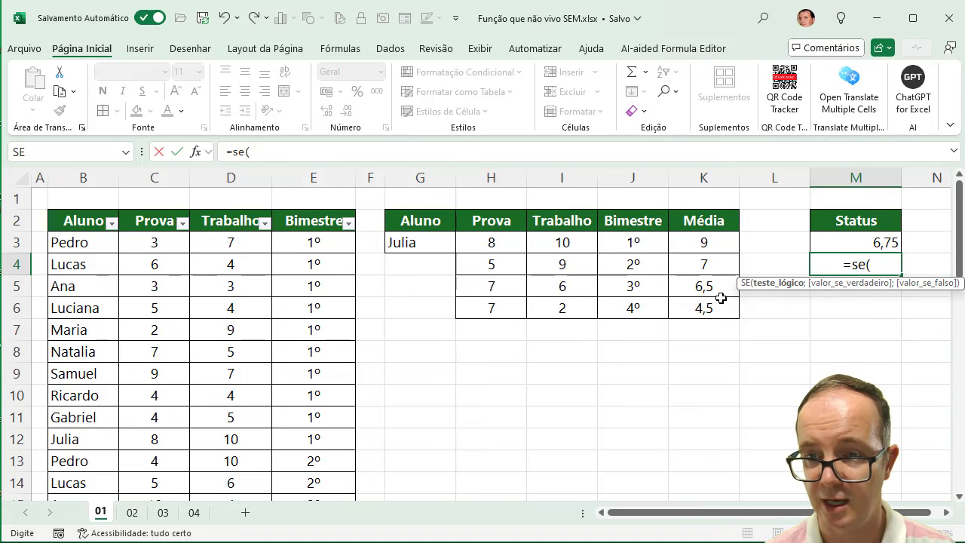
{"action": "left_click", "coordinate": [846, 240]}
{"action": "type", "text": ">"}
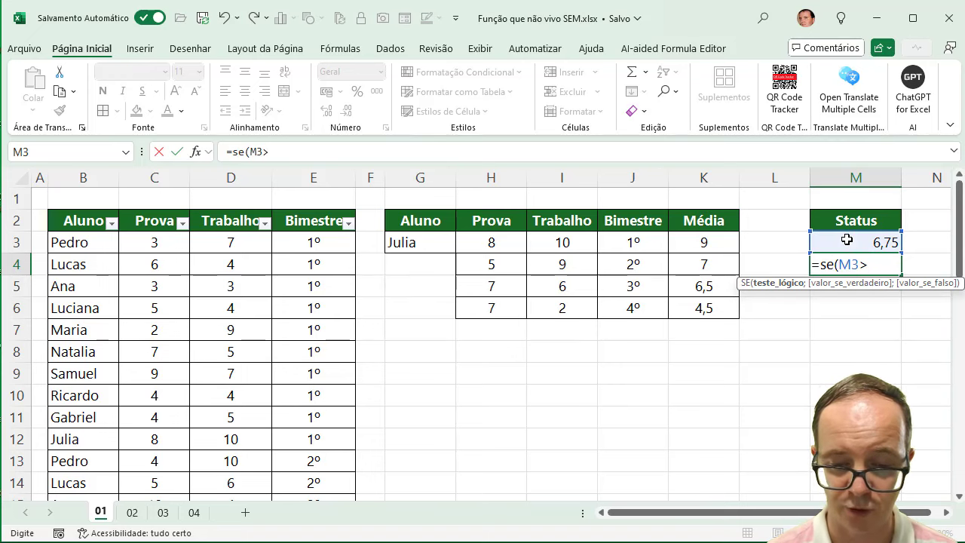
{"action": "type", "text": "=7;"}
{"action": "type", "text": "\""}
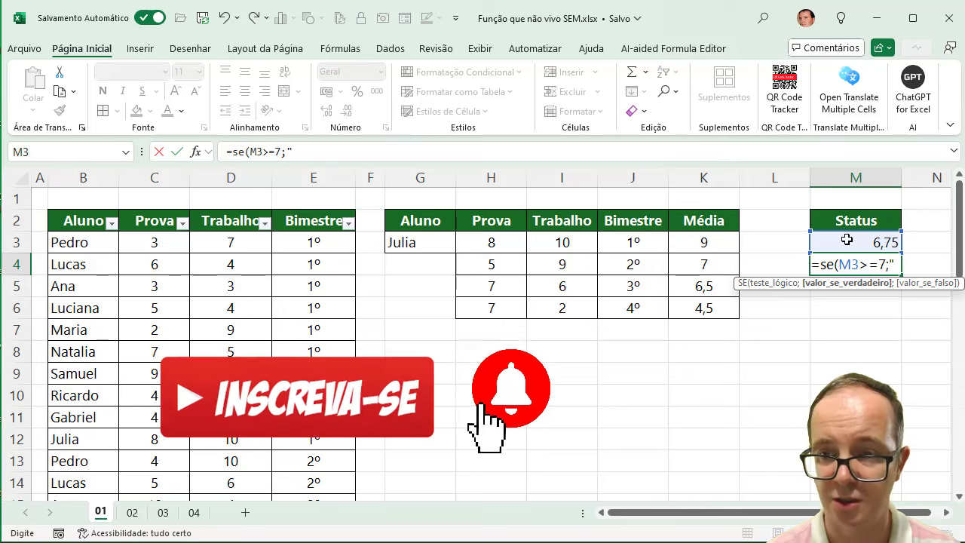
{"action": "type", "text": "Aprovado\""}
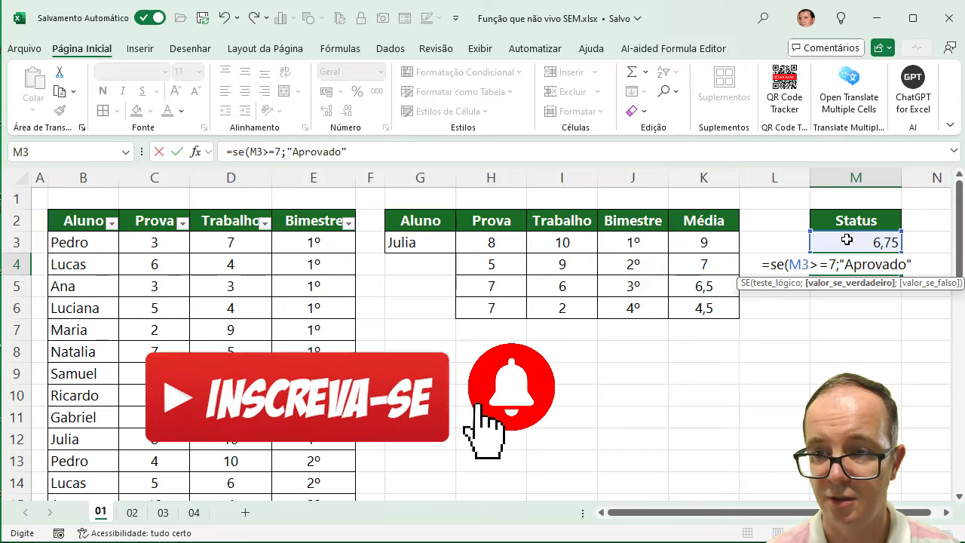
{"action": "type", "text": ";\"R"}
{"action": "type", "text": "ec"}
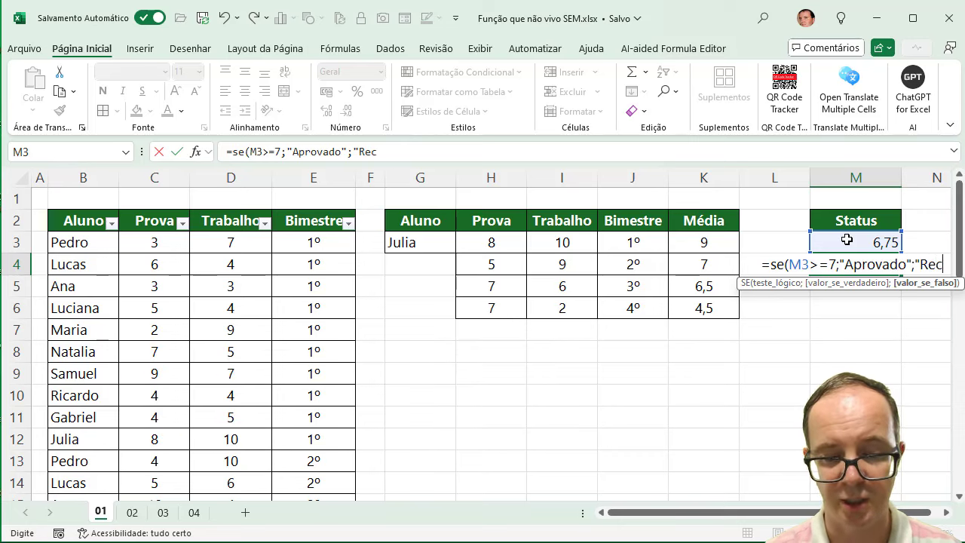
{"action": "type", "text": "uperação\""}
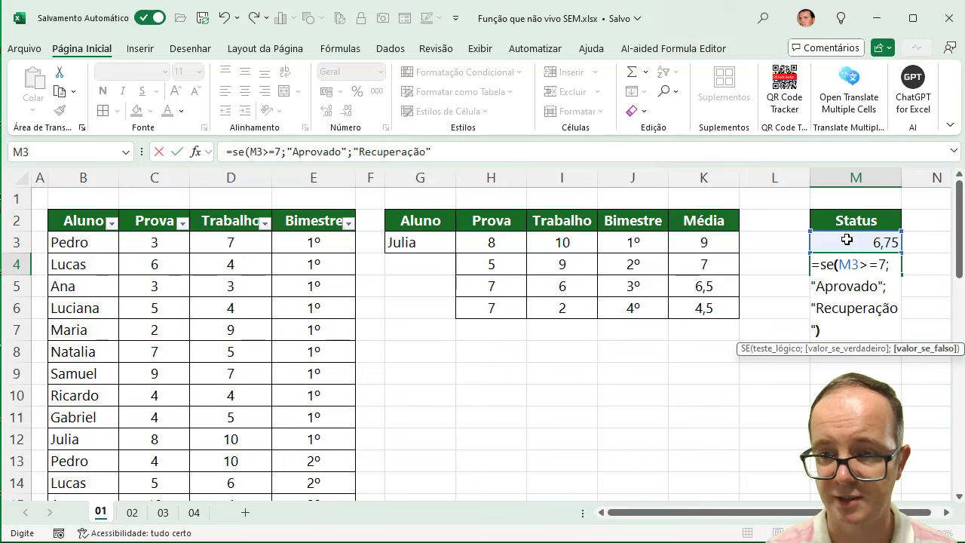
{"action": "key", "text": "Return"}
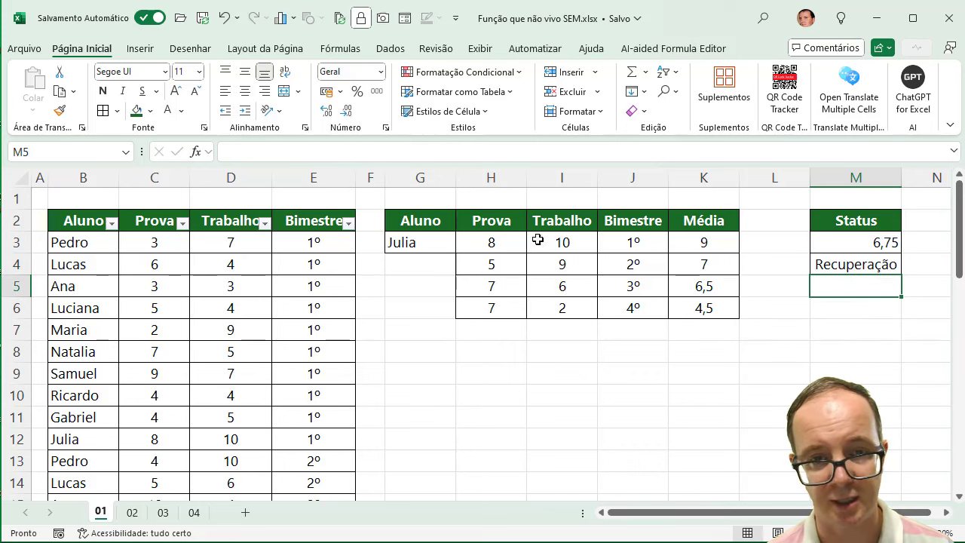
Step: Add list data validation to G3 with source $B$3:$B$12 of student names
{"action": "left_click", "coordinate": [410, 244]}
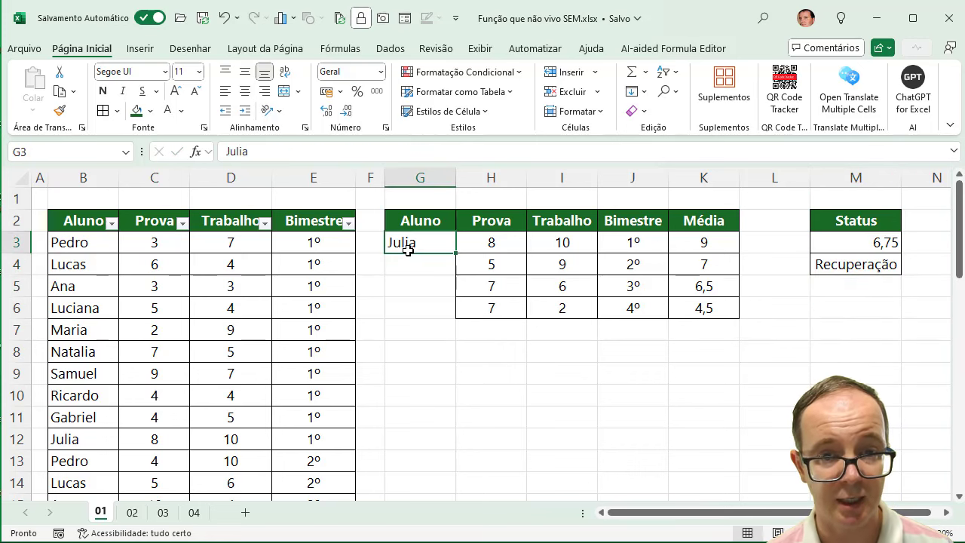
{"action": "left_click", "coordinate": [391, 53]}
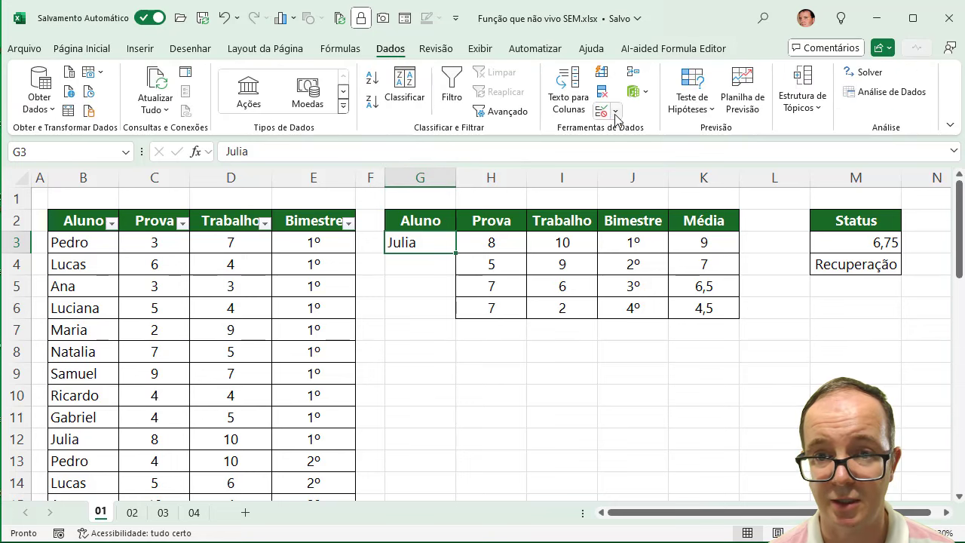
{"action": "left_click", "coordinate": [615, 113]}
{"action": "left_click", "coordinate": [632, 131]}
{"action": "left_click", "coordinate": [562, 112]}
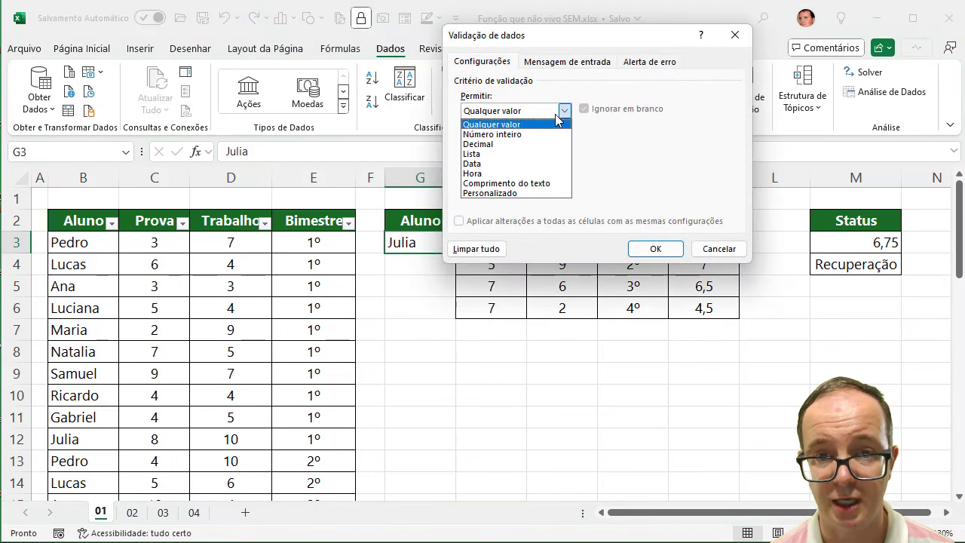
{"action": "left_click", "coordinate": [500, 154]}
{"action": "left_click", "coordinate": [620, 172]}
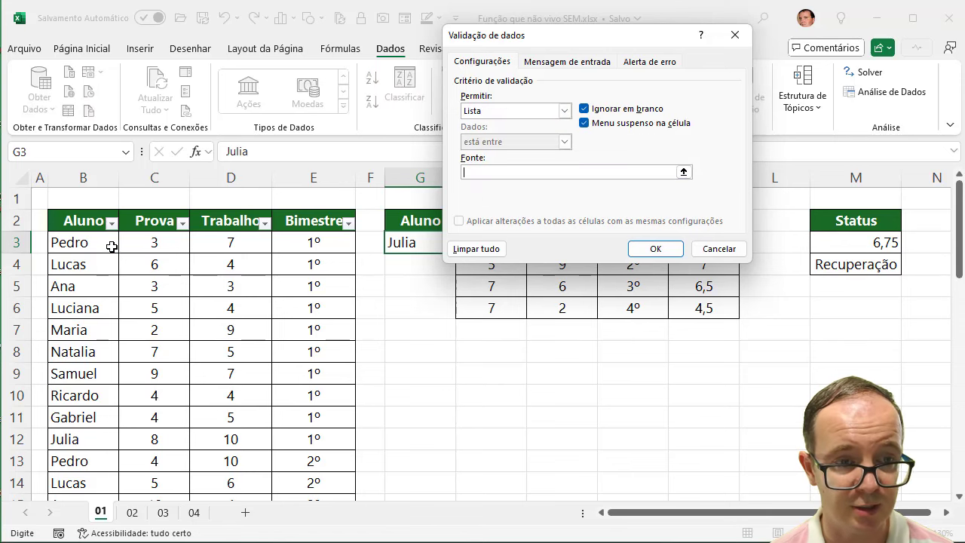
{"action": "left_click_drag", "start_coordinate": [112, 247], "coordinate": [95, 437]}
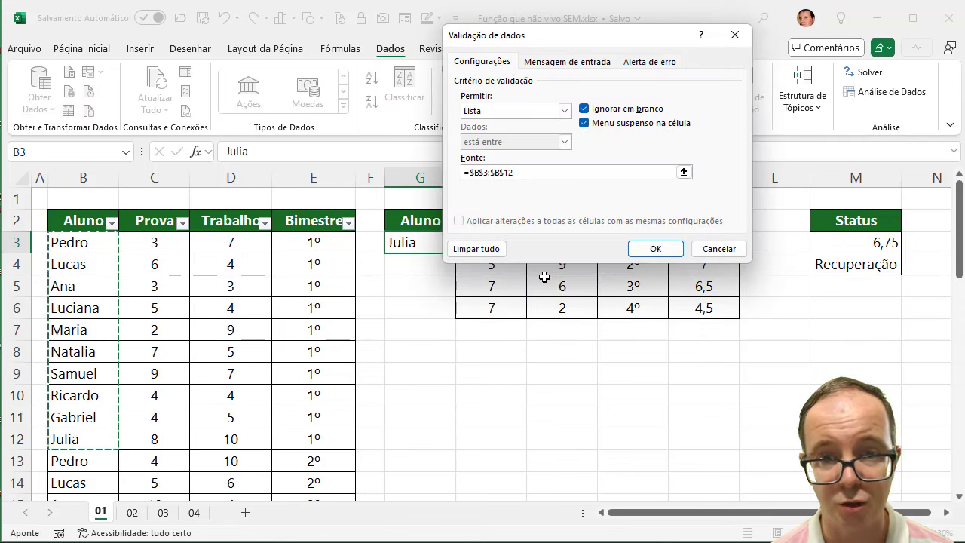
{"action": "left_click", "coordinate": [655, 249]}
Step: Pick Pedro, Luciana, Samuel, Gabriel, Lucas and Pedro again from G3's dropdown
{"action": "left_click", "coordinate": [462, 245]}
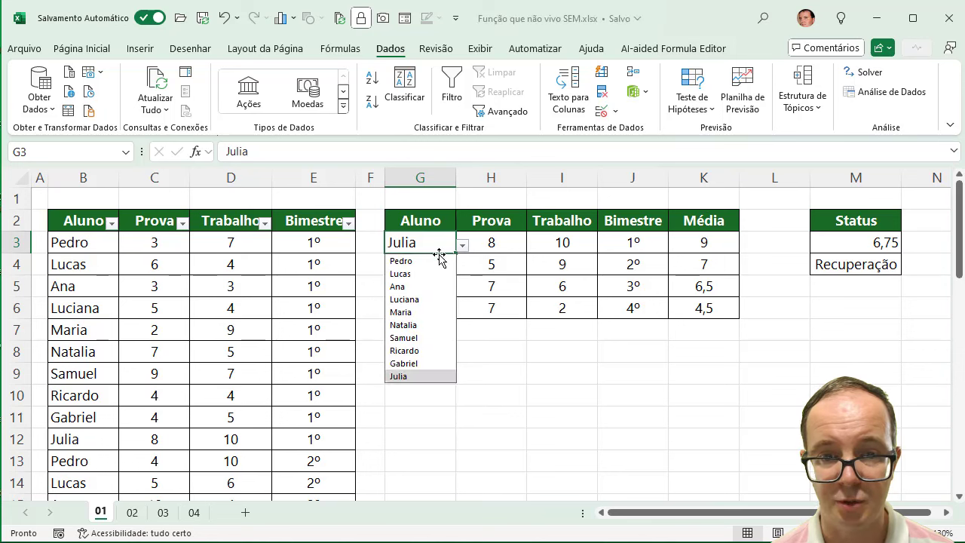
{"action": "left_click", "coordinate": [401, 261]}
{"action": "left_click", "coordinate": [464, 246]}
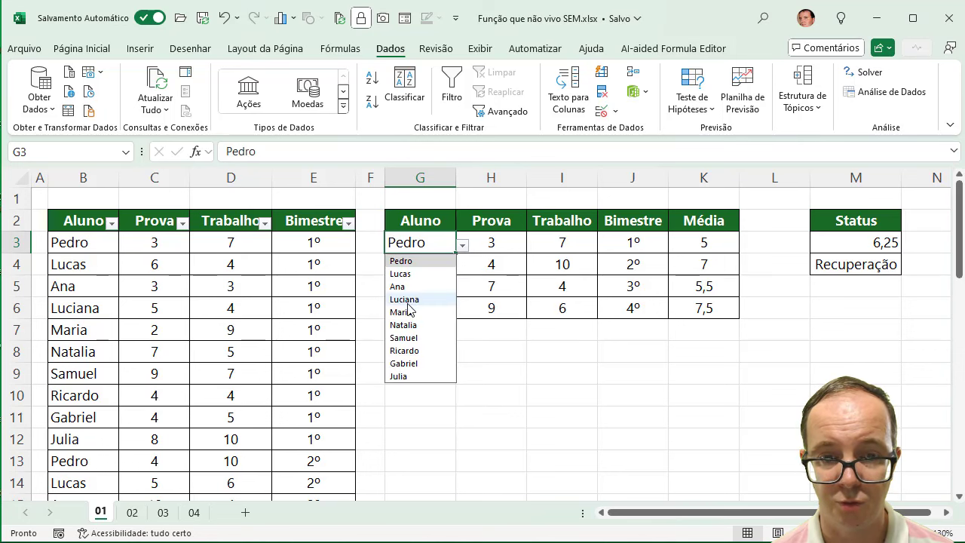
{"action": "left_click", "coordinate": [407, 303]}
{"action": "left_click", "coordinate": [462, 246]}
{"action": "left_click", "coordinate": [406, 338]}
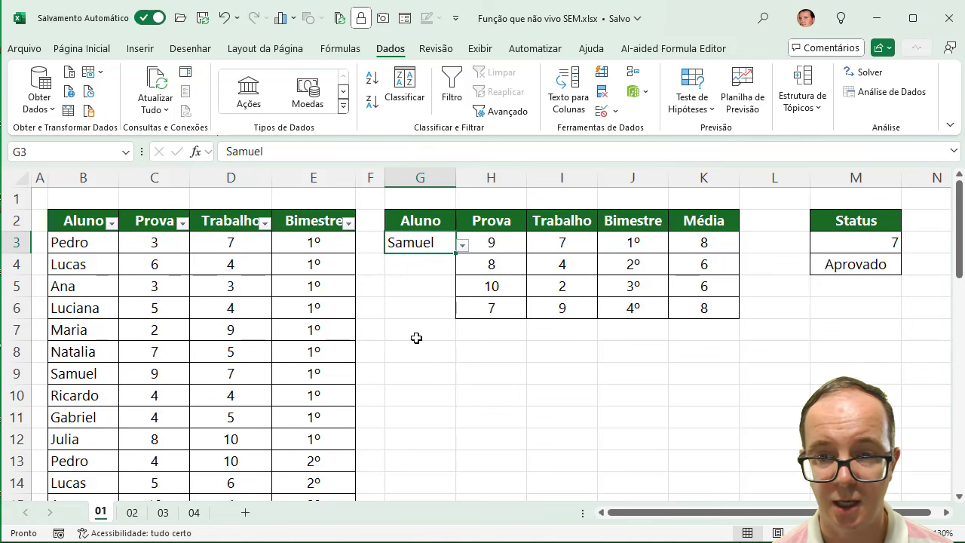
{"action": "left_click", "coordinate": [463, 245]}
{"action": "left_click", "coordinate": [403, 363]}
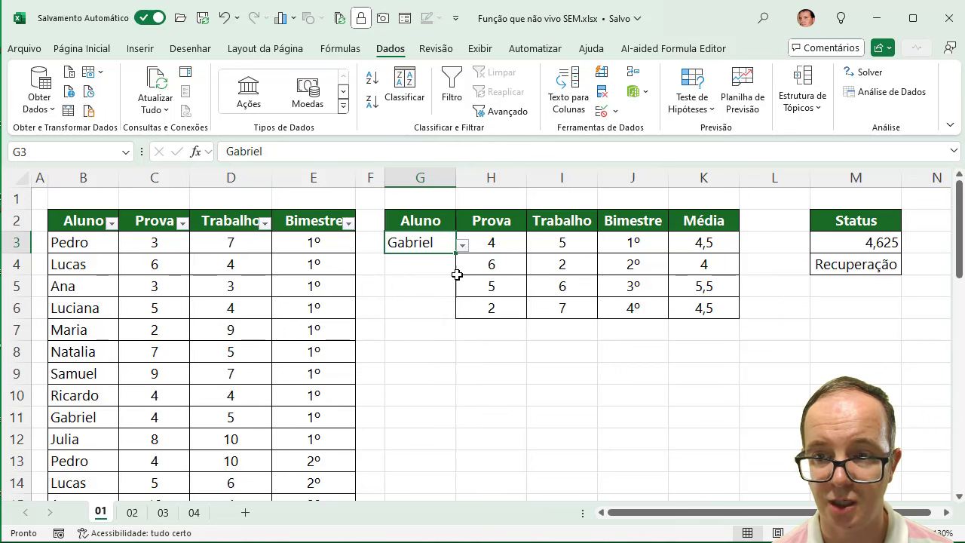
{"action": "left_click", "coordinate": [461, 246]}
{"action": "left_click", "coordinate": [423, 269]}
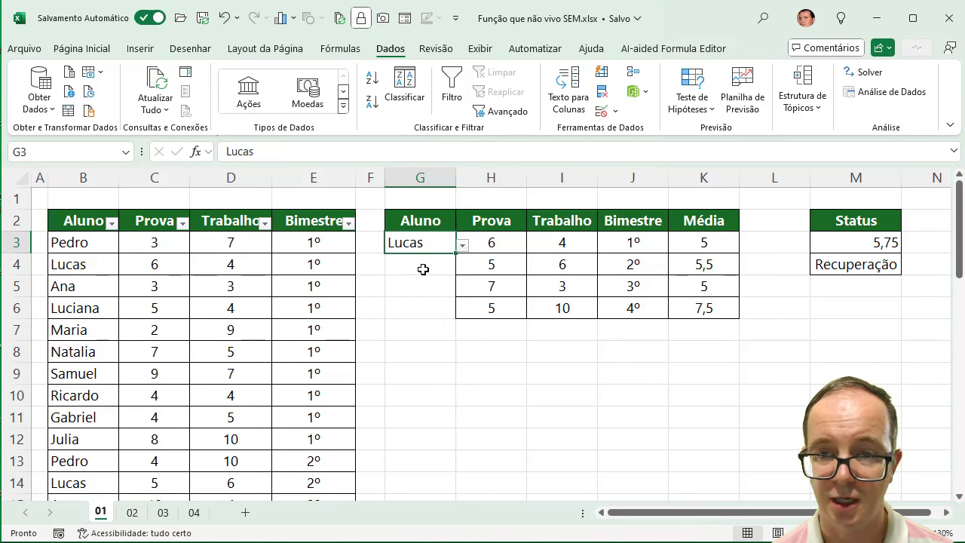
{"action": "left_click", "coordinate": [462, 245]}
{"action": "left_click", "coordinate": [420, 259]}
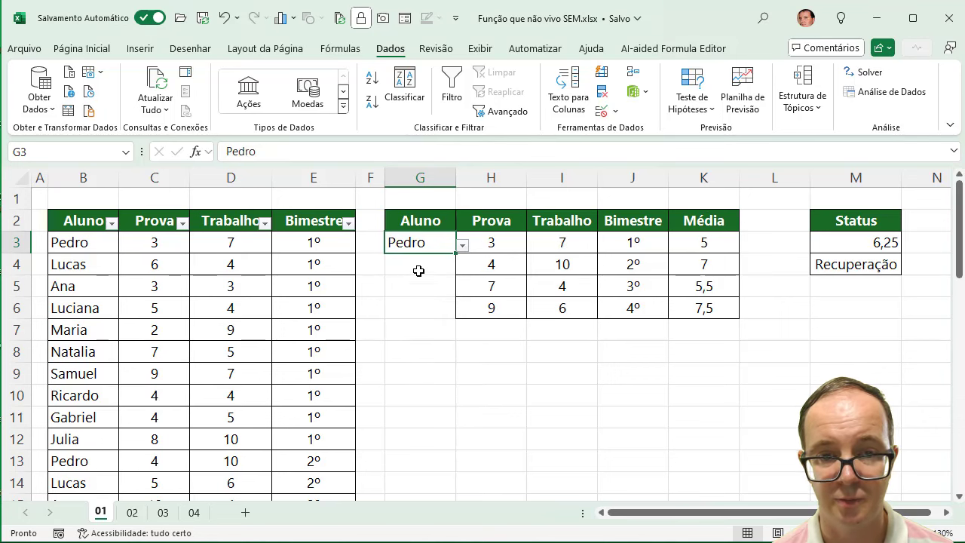
{"action": "left_click", "coordinate": [462, 246]}
Step: Choose Samuel from the Aluno dropdown
{"action": "left_click", "coordinate": [411, 338]}
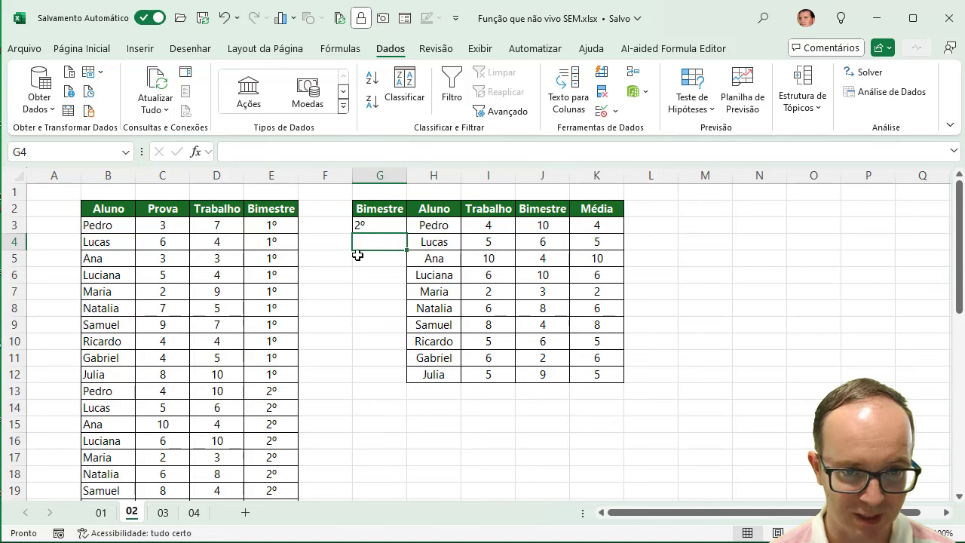
Step: Set the Bimestre in G3 to 3º and delete the old results in H3:K12
{"action": "left_click", "coordinate": [388, 226]}
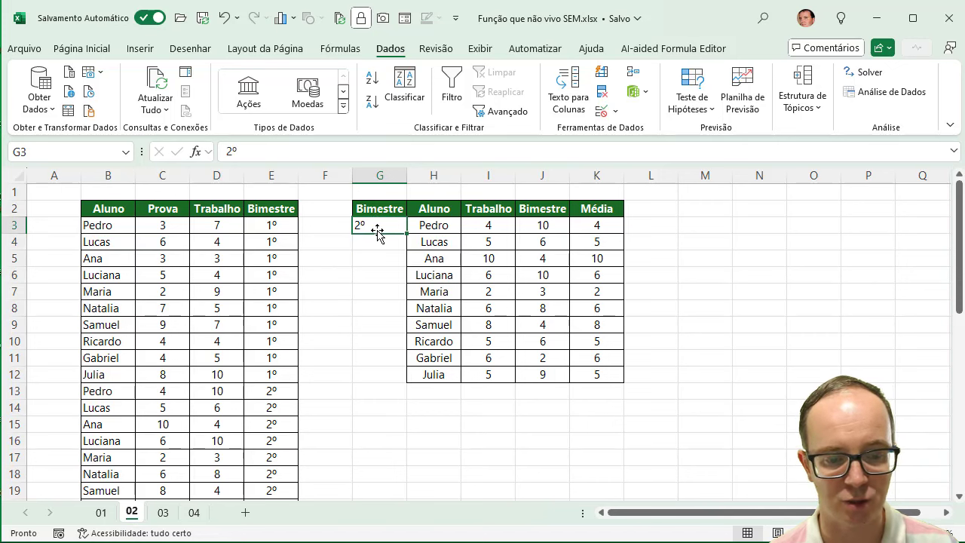
{"action": "type", "text": "3º"}
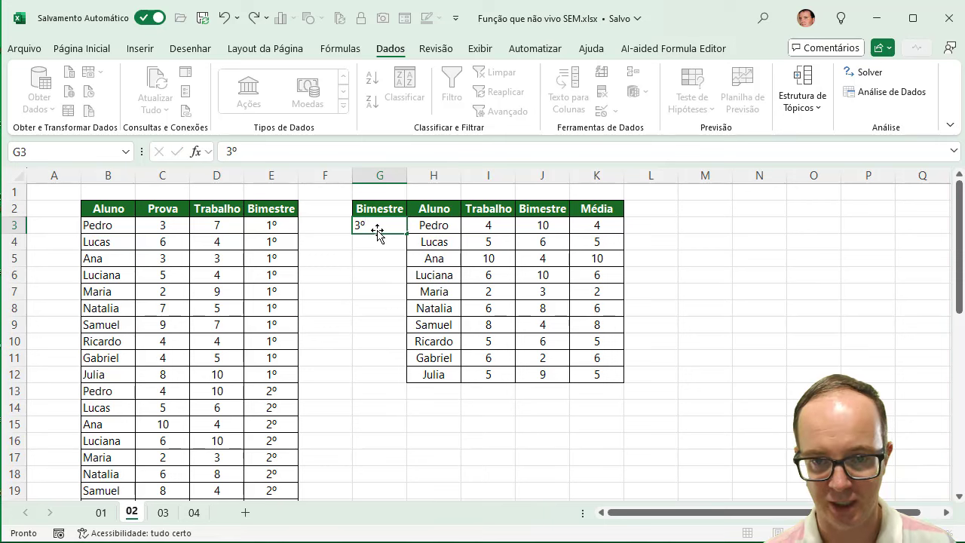
{"action": "key", "text": "Return"}
{"action": "left_click_drag", "start_coordinate": [486, 228], "coordinate": [607, 367]}
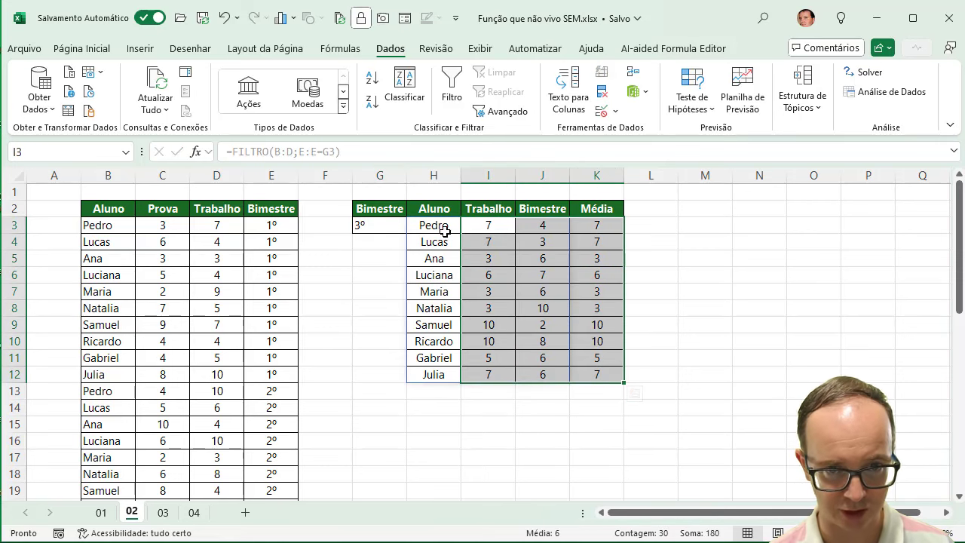
{"action": "mouse_move", "coordinate": [443, 226]}
{"action": "left_mouse_down"}
{"action": "mouse_move", "coordinate": [475, 326]}
{"action": "mouse_move", "coordinate": [587, 370]}
{"action": "left_mouse_up"}
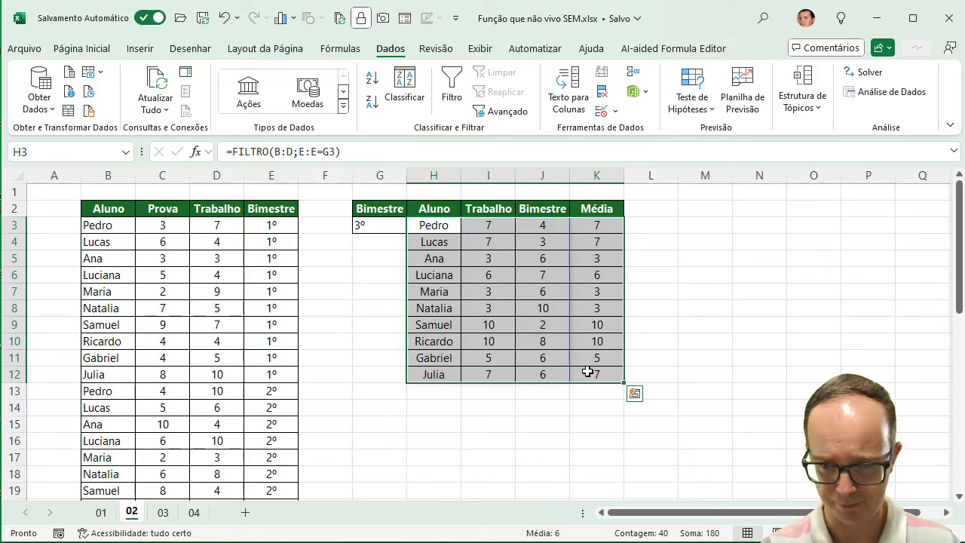
{"action": "key", "text": "Delete"}
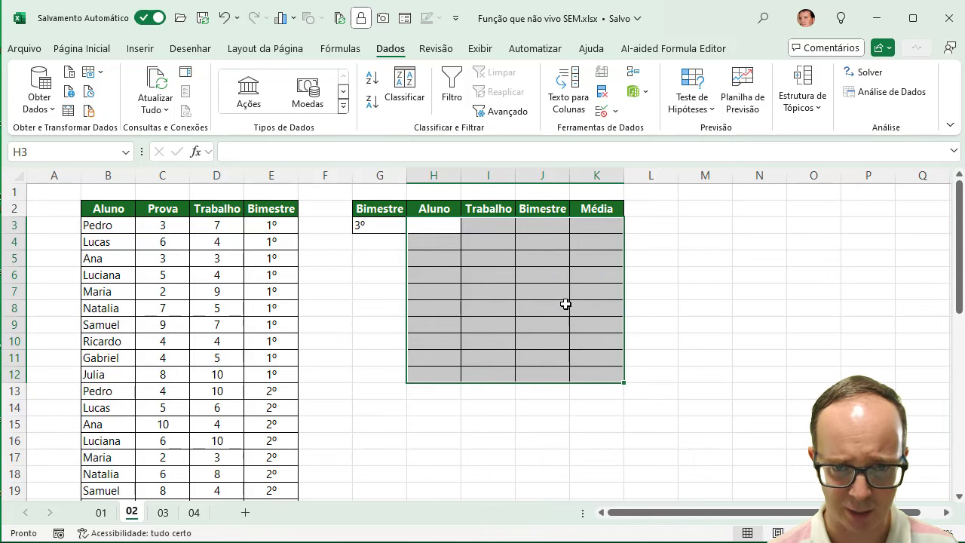
Step: Restrict G3 to a dropdown list of 1º, 2º, 3º and 4º
{"action": "left_click", "coordinate": [402, 223]}
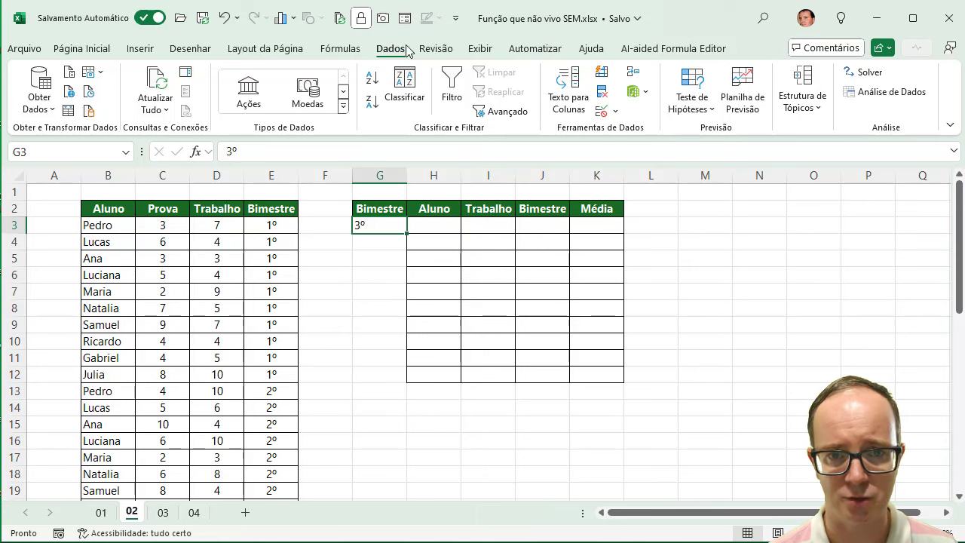
{"action": "left_click", "coordinate": [614, 111]}
{"action": "left_click", "coordinate": [637, 133]}
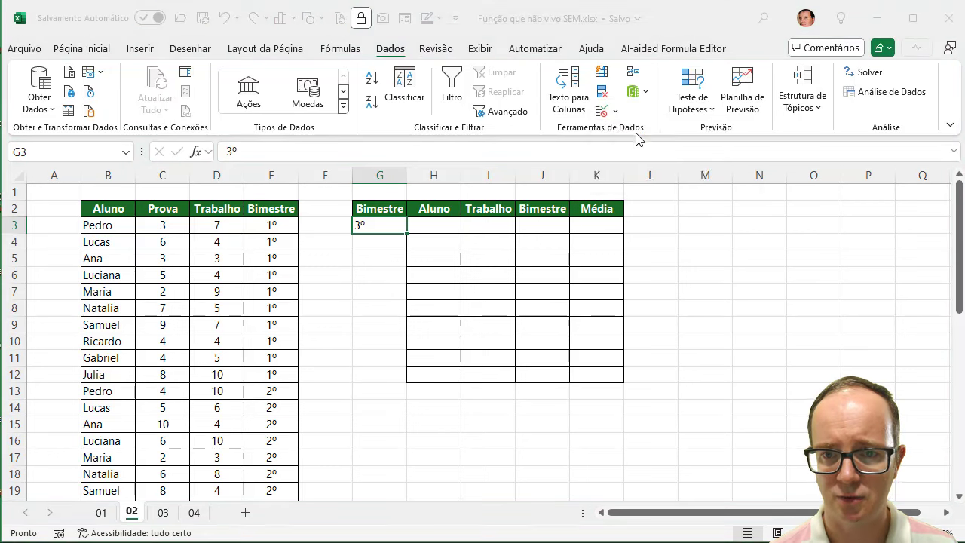
{"action": "left_click", "coordinate": [563, 111]}
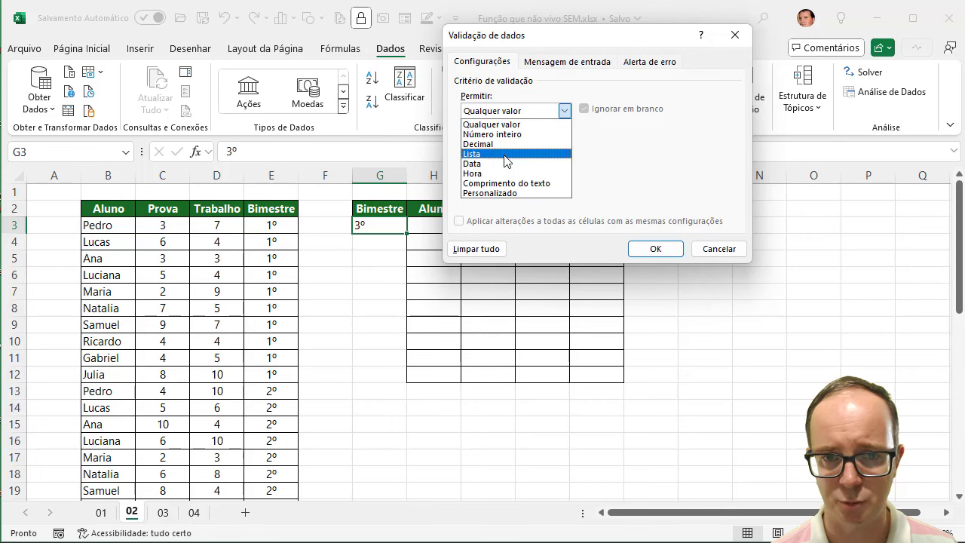
{"action": "left_click", "coordinate": [505, 160]}
{"action": "left_click", "coordinate": [489, 172]}
{"action": "type", "text": "1º;2º;"}
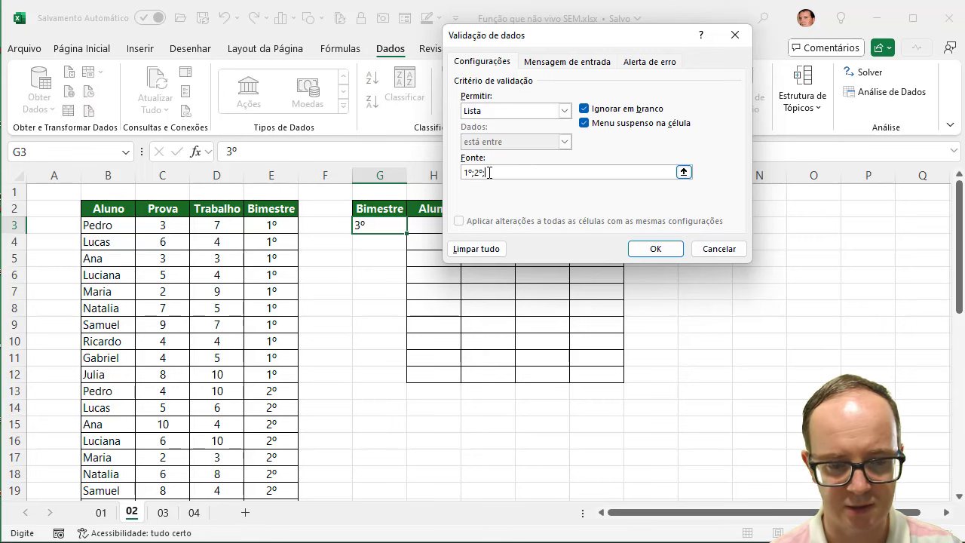
{"action": "type", "text": "3º;4º"}
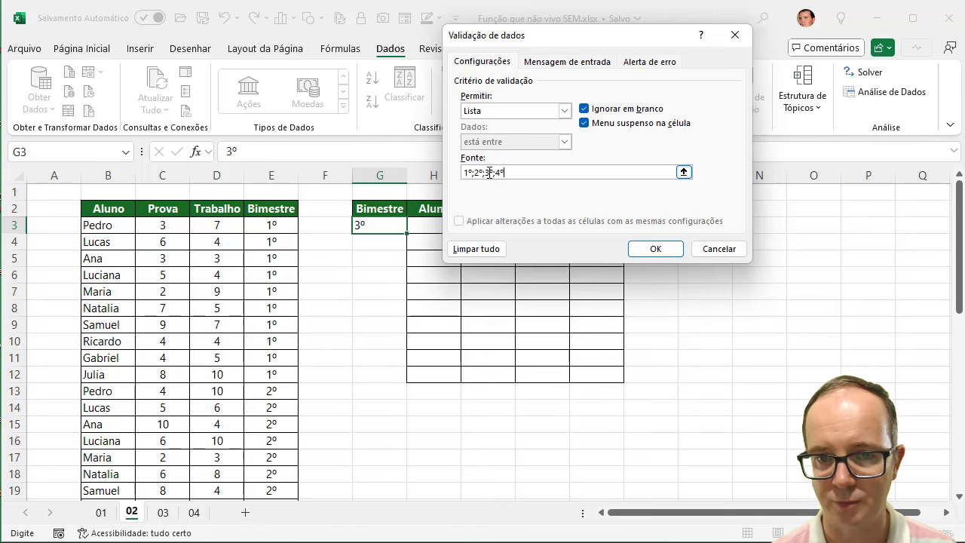
{"action": "left_click", "coordinate": [657, 250]}
Step: Choose 1º from G3's Bimestre dropdown
{"action": "left_click", "coordinate": [414, 225]}
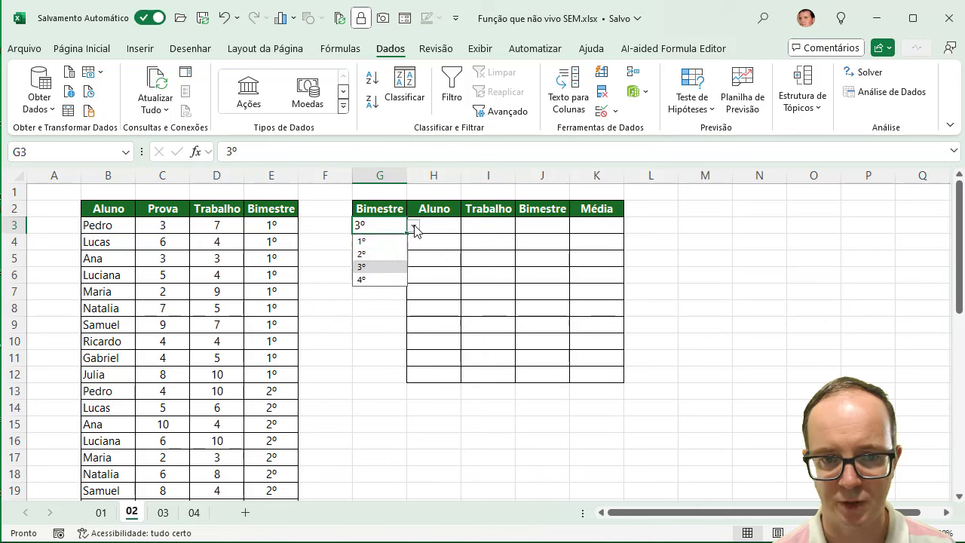
{"action": "left_click", "coordinate": [384, 238]}
{"action": "left_click", "coordinate": [456, 229]}
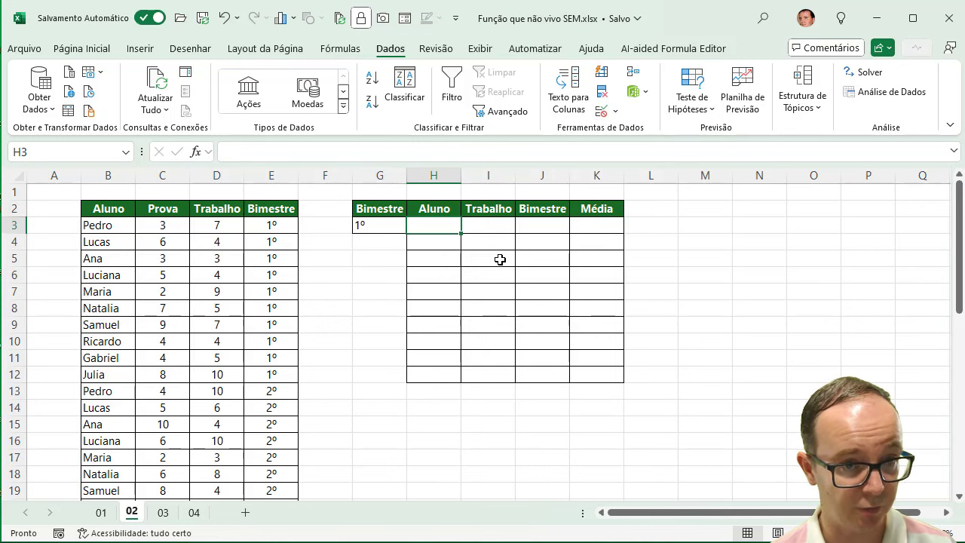
Step: Enter =FILTRO(B:D;E:E=G3) in H3 to list every student's scores for G3's bimester
{"action": "type", "text": "=filtro"}
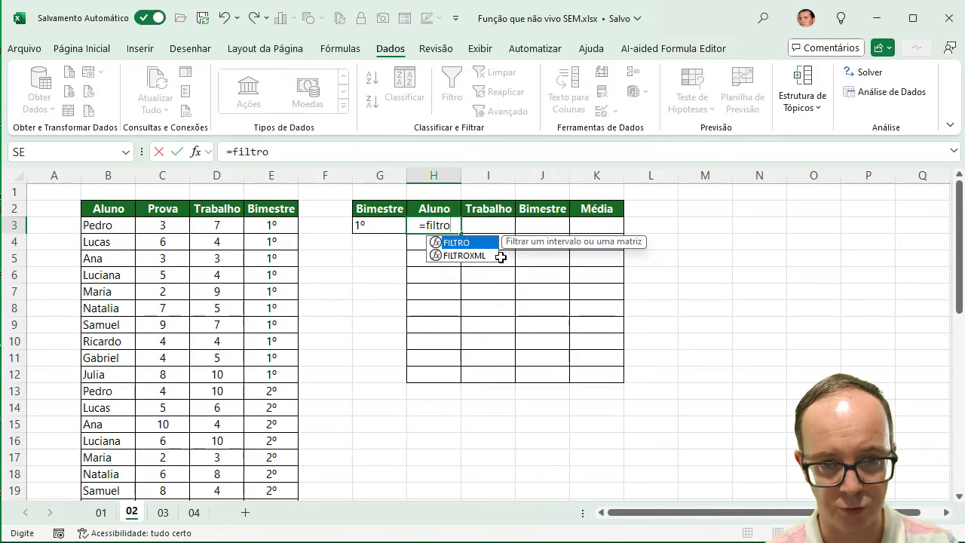
{"action": "type", "text": "("}
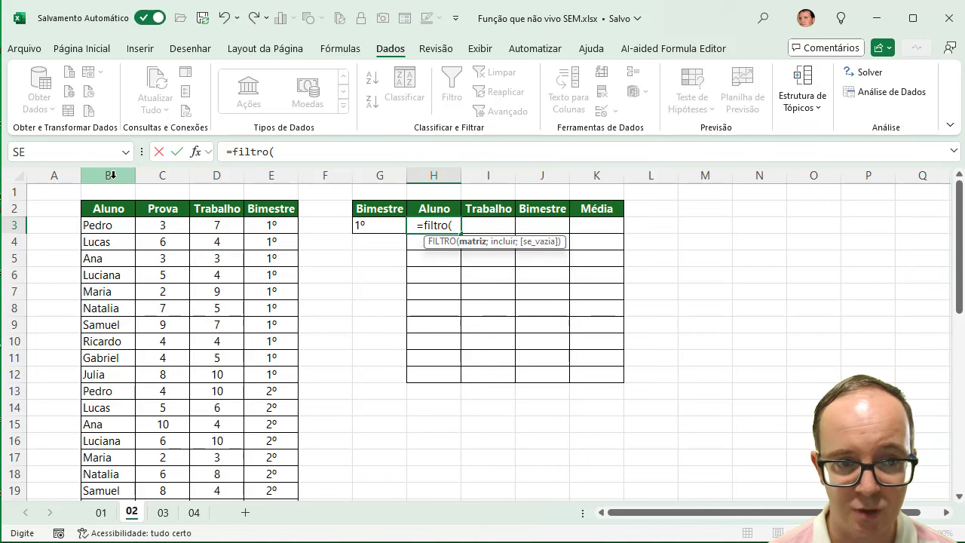
{"action": "left_click", "coordinate": [113, 175]}
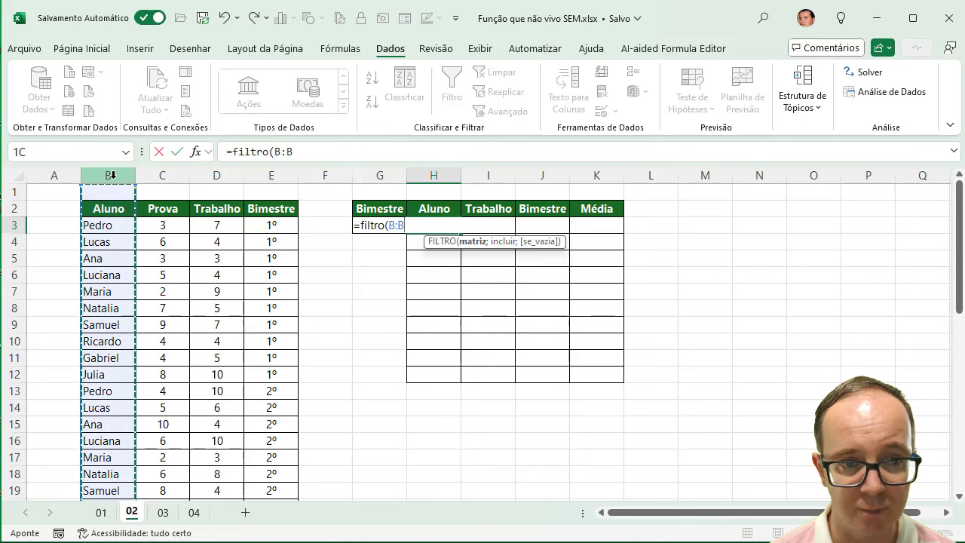
{"action": "left_click_drag", "start_coordinate": [112, 175], "coordinate": [194, 185]}
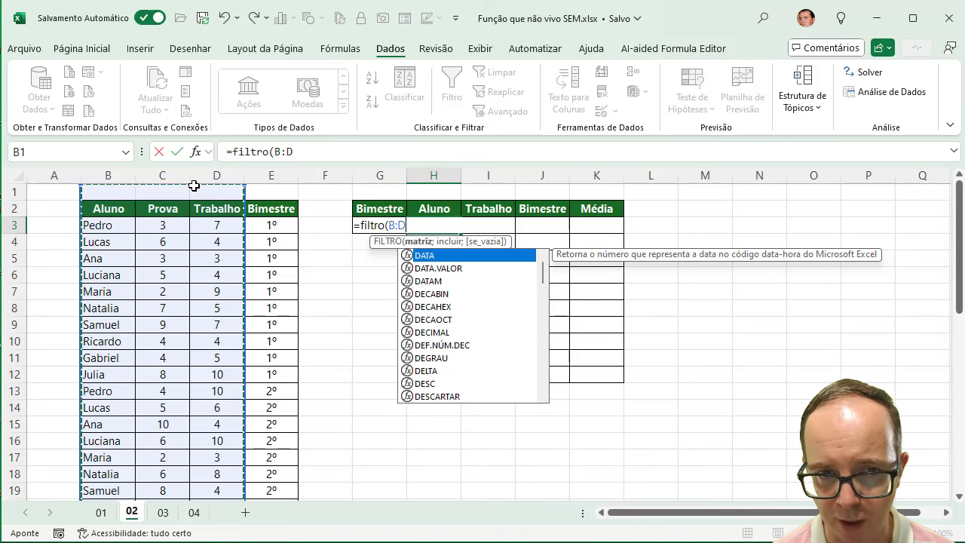
{"action": "type", "text": ";"}
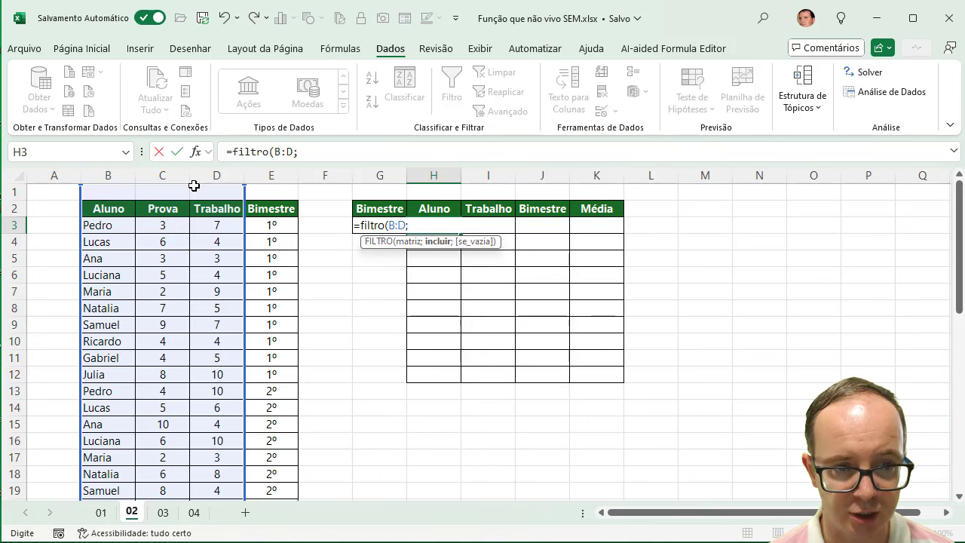
{"action": "left_click", "coordinate": [271, 176]}
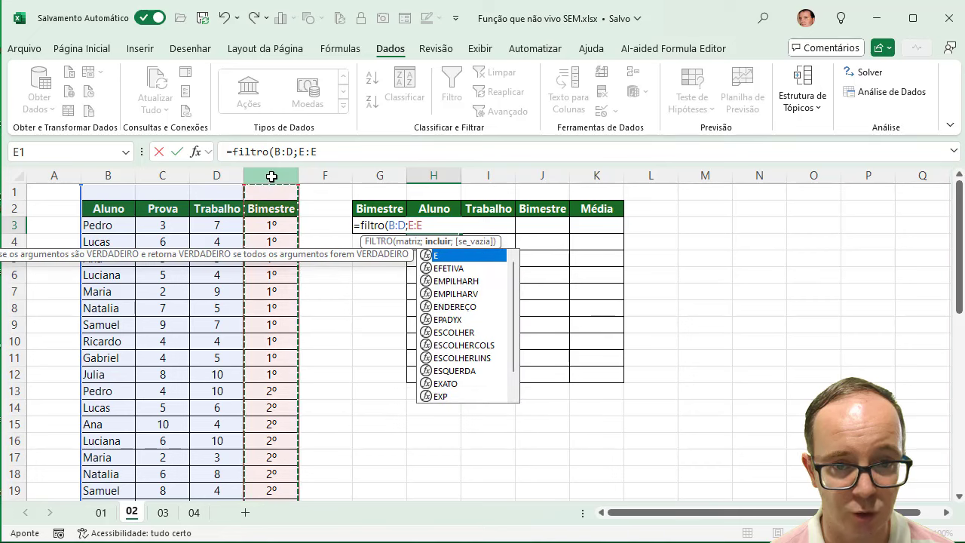
{"action": "type", "text": "="}
{"action": "key", "text": "Left"}
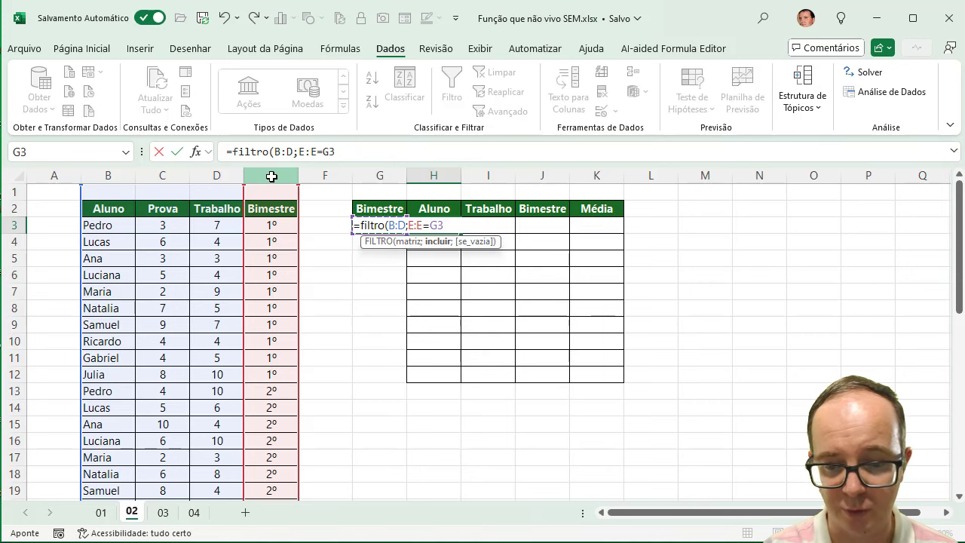
{"action": "type", "text": ")"}
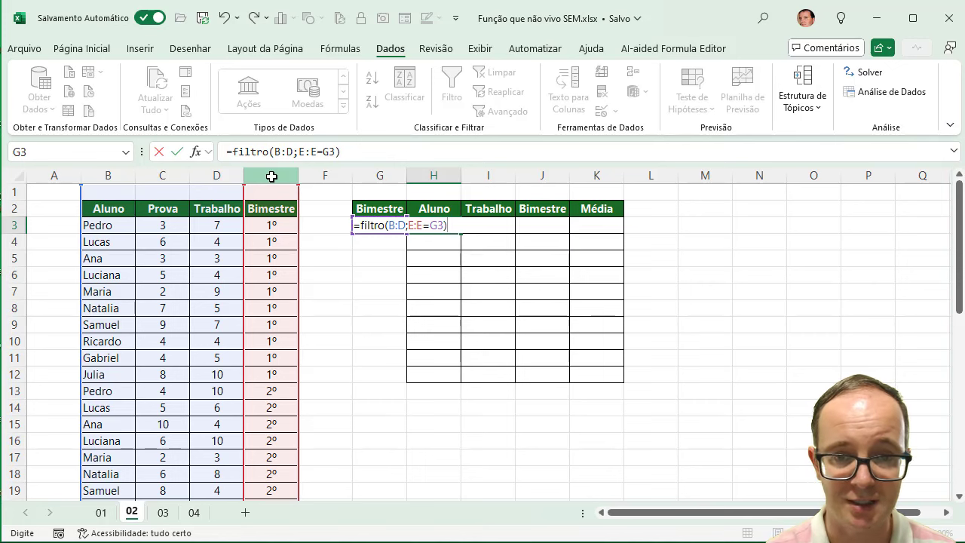
{"action": "key", "text": "Return"}
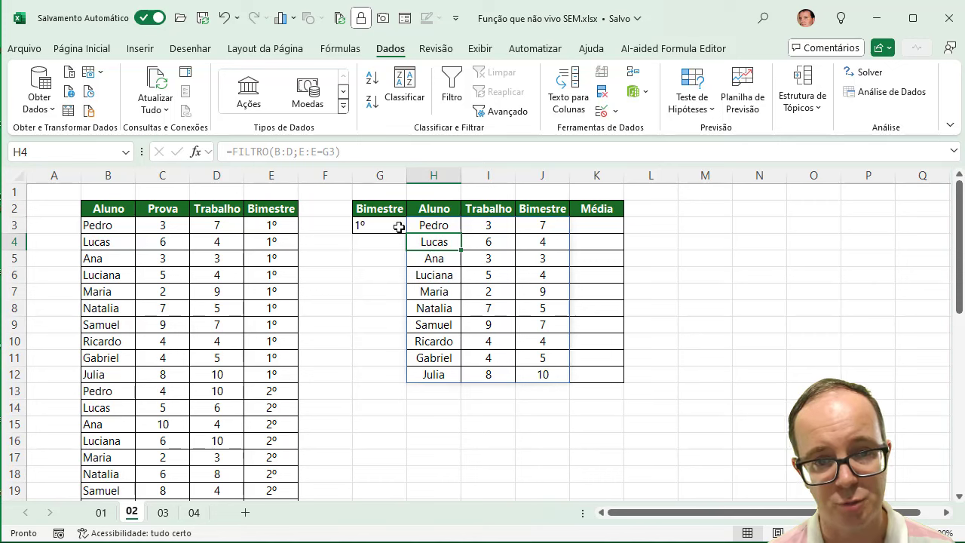
Step: Test the G3 dropdown with 2º, 4º and 2º, finishing on the 3º bimester
{"action": "left_click", "coordinate": [398, 226]}
{"action": "left_click", "coordinate": [412, 227]}
{"action": "left_click", "coordinate": [377, 254]}
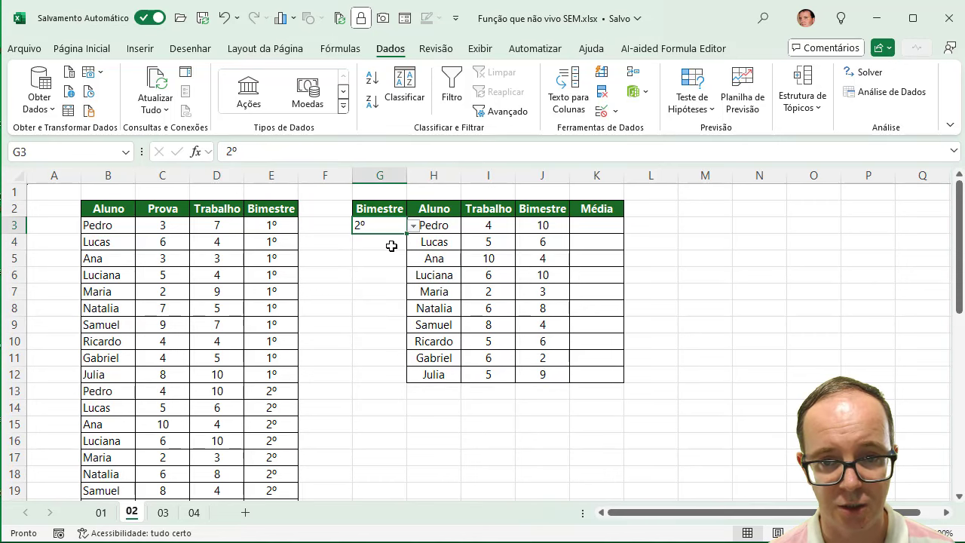
{"action": "left_click", "coordinate": [413, 227]}
{"action": "left_click", "coordinate": [374, 279]}
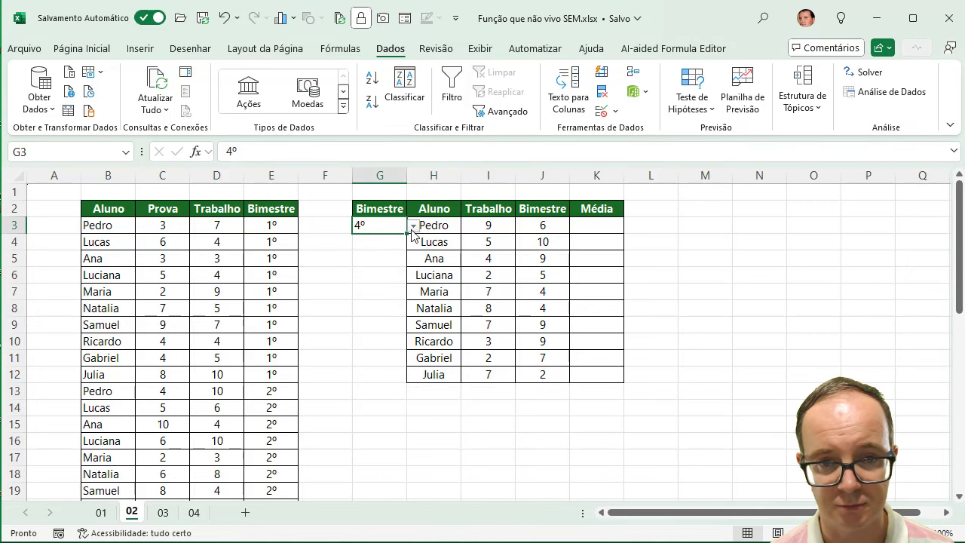
{"action": "left_click", "coordinate": [413, 227]}
{"action": "left_click", "coordinate": [376, 255]}
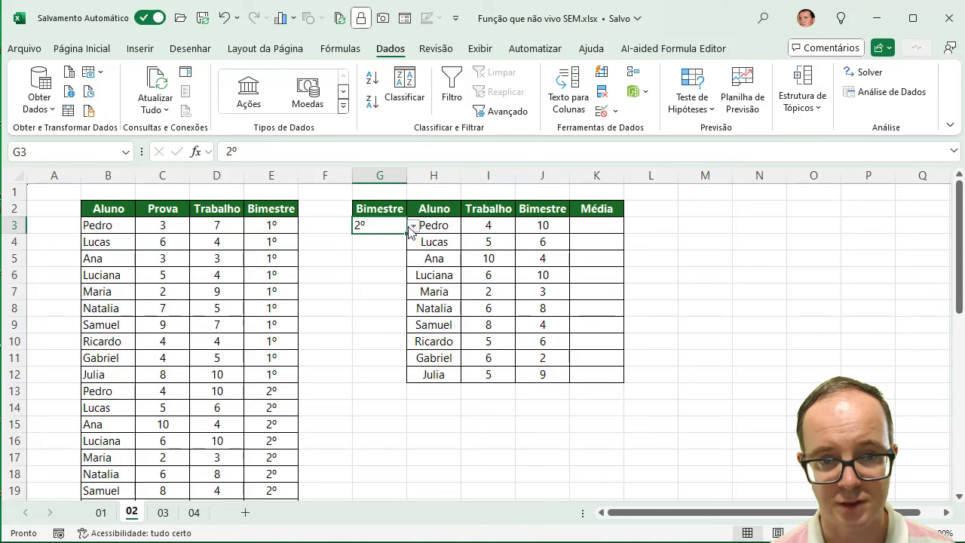
{"action": "left_click", "coordinate": [411, 227]}
{"action": "left_click", "coordinate": [377, 267]}
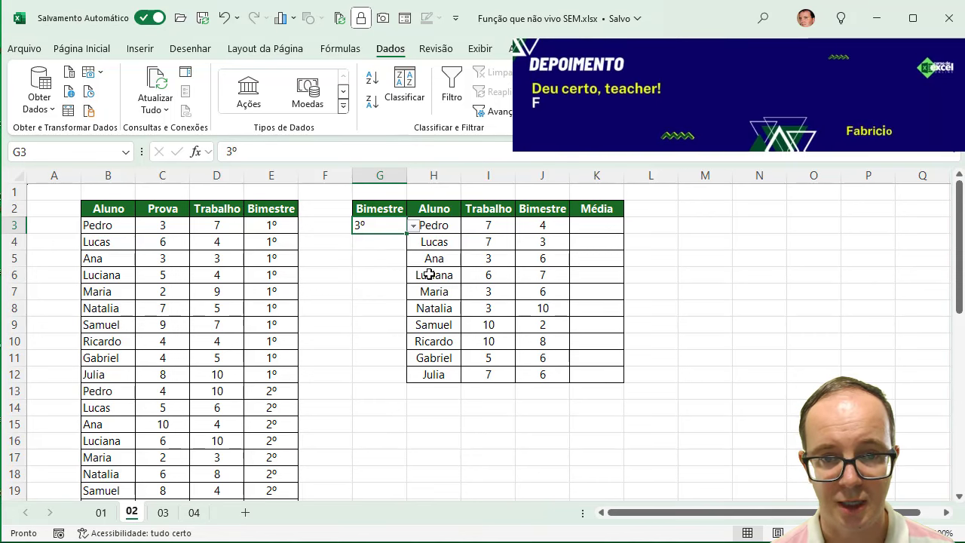
{"action": "left_click", "coordinate": [659, 260]}
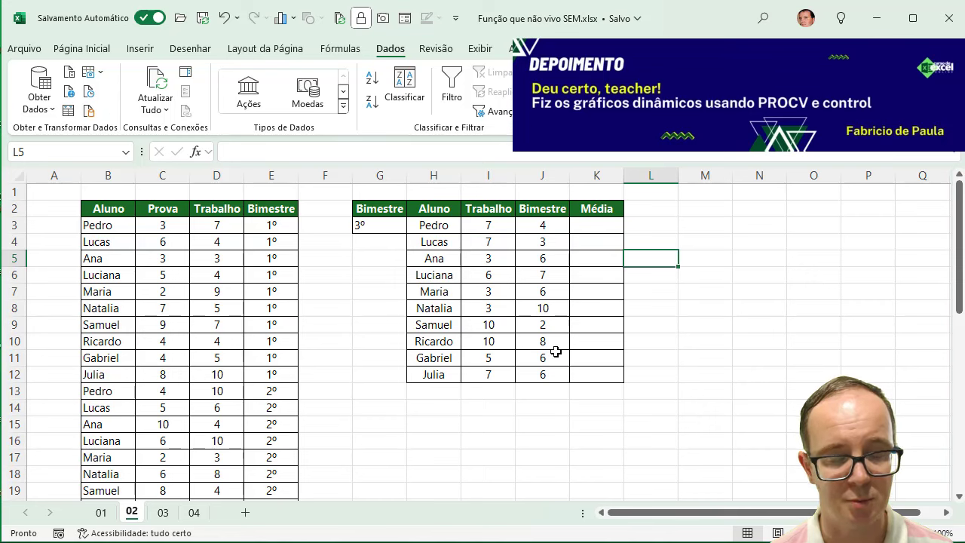
{"action": "left_click", "coordinate": [598, 229]}
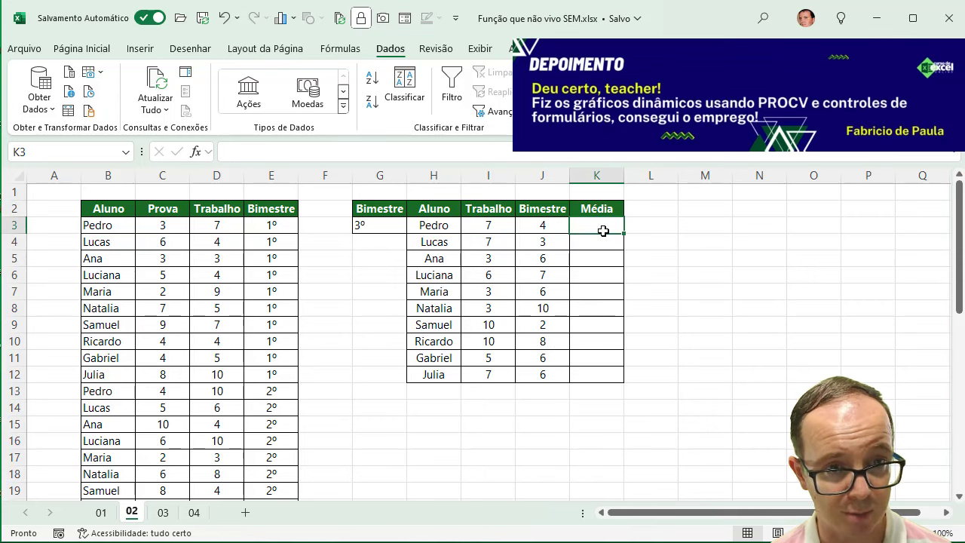
Step: Enter =MÉDIA(I3:J3) in K3 to average the first student's two grades
{"action": "type", "text": "=mé"}
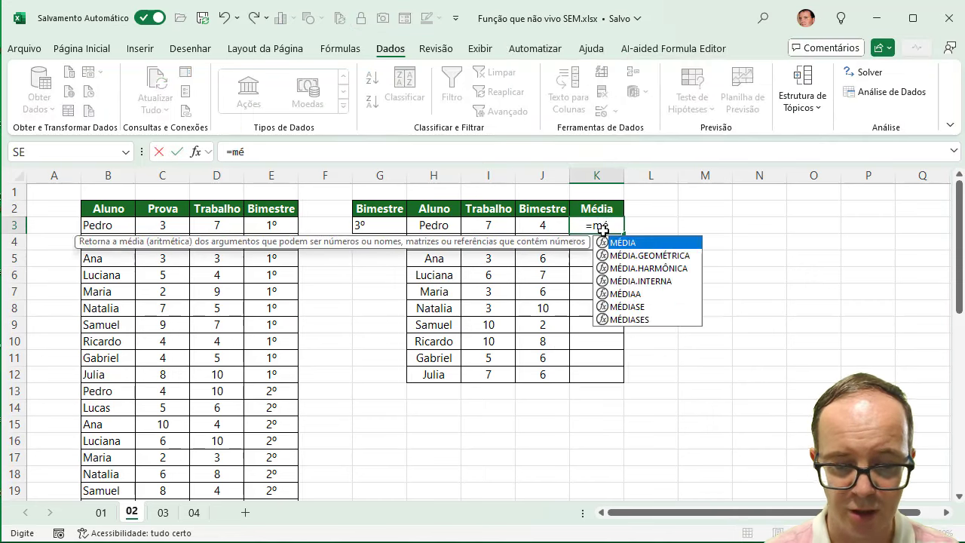
{"action": "type", "text": "dia("}
{"action": "key", "text": "Left"}
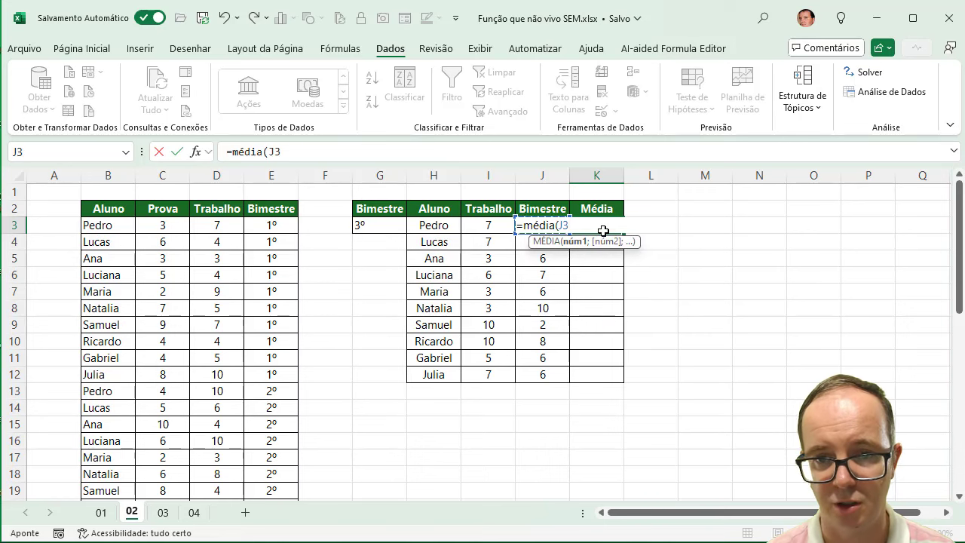
{"action": "key", "text": "shift+Left"}
{"action": "key", "text": "Return"}
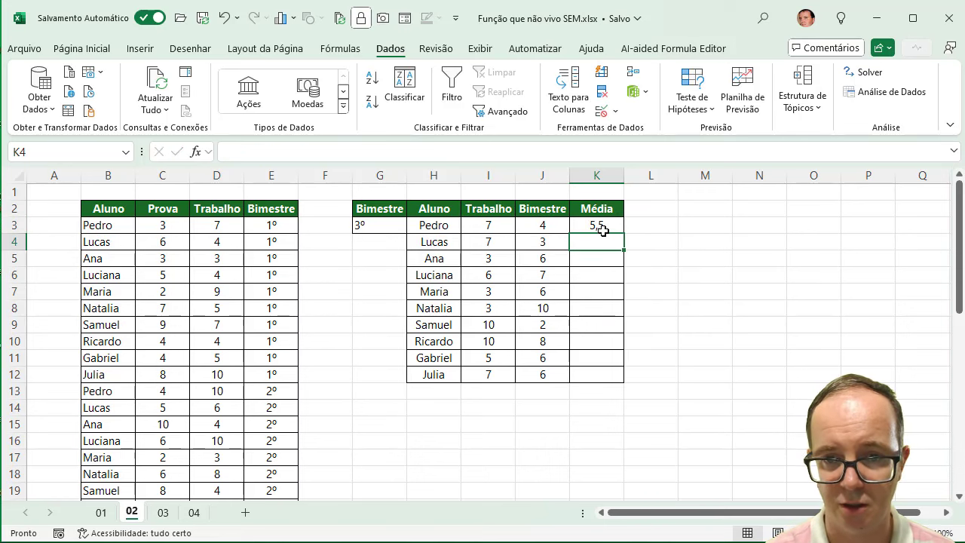
Step: Rename headers I2 and J2 to Prova and Trabalho, and copy K3's average down to K12
{"action": "left_click", "coordinate": [544, 210]}
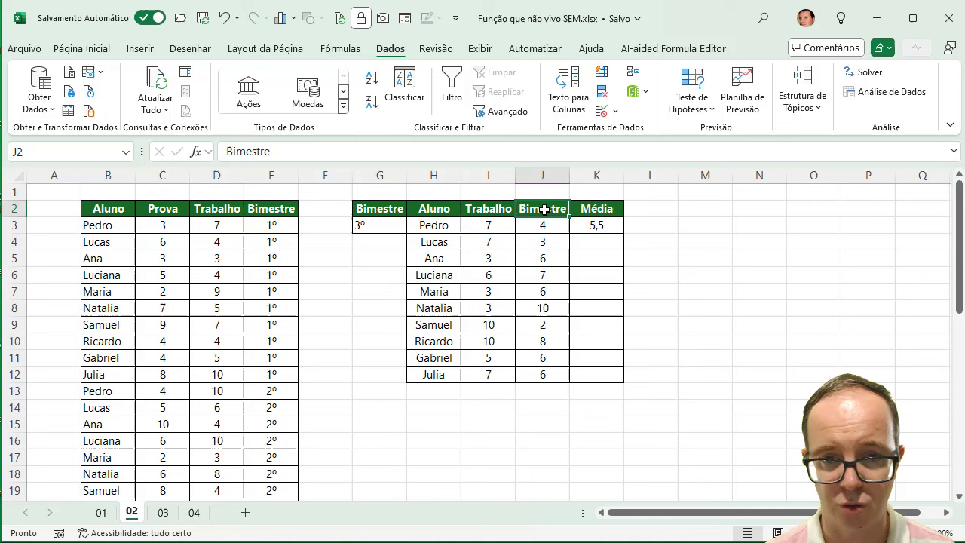
{"action": "left_click", "coordinate": [492, 208]}
{"action": "type", "text": "Prova"}
{"action": "key", "text": "Tab"}
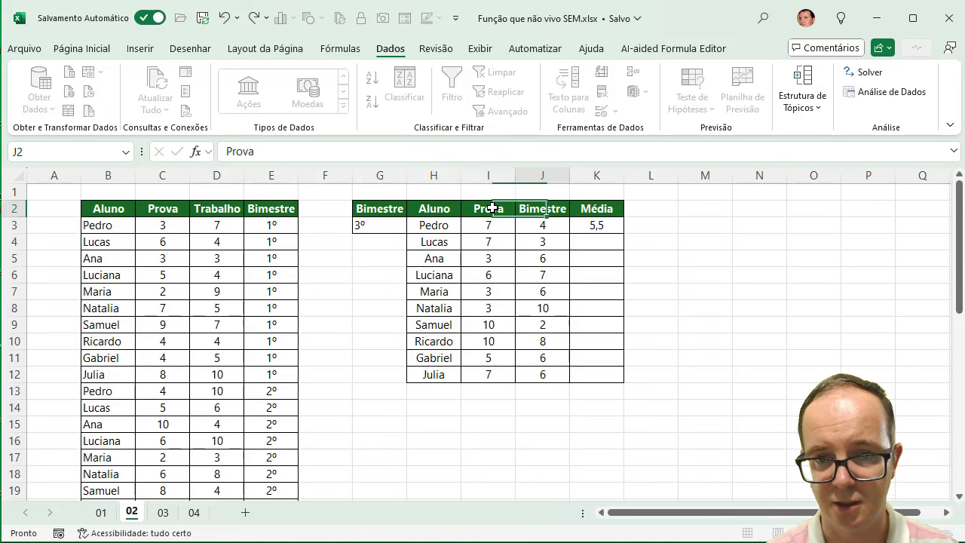
{"action": "type", "text": "Trabalho"}
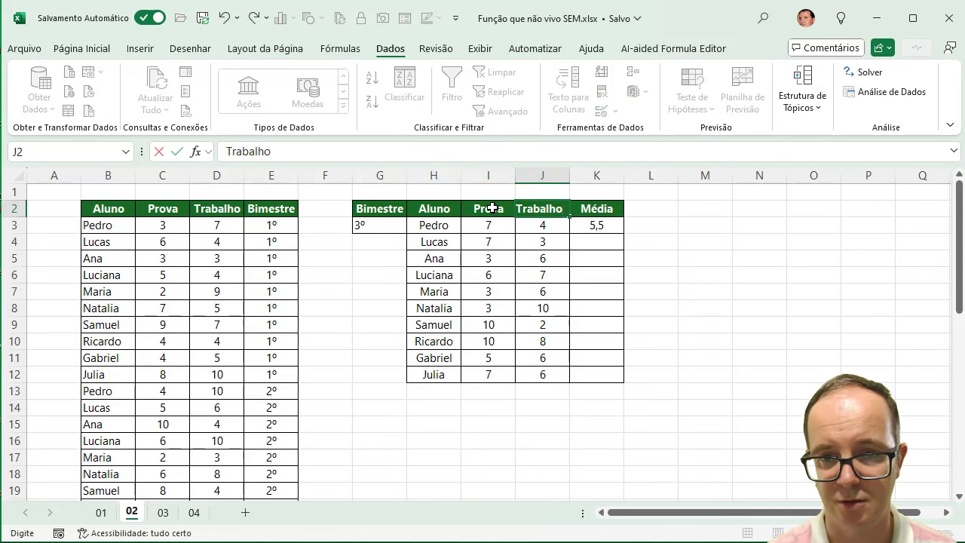
{"action": "key", "text": "Return"}
{"action": "left_click", "coordinate": [620, 232]}
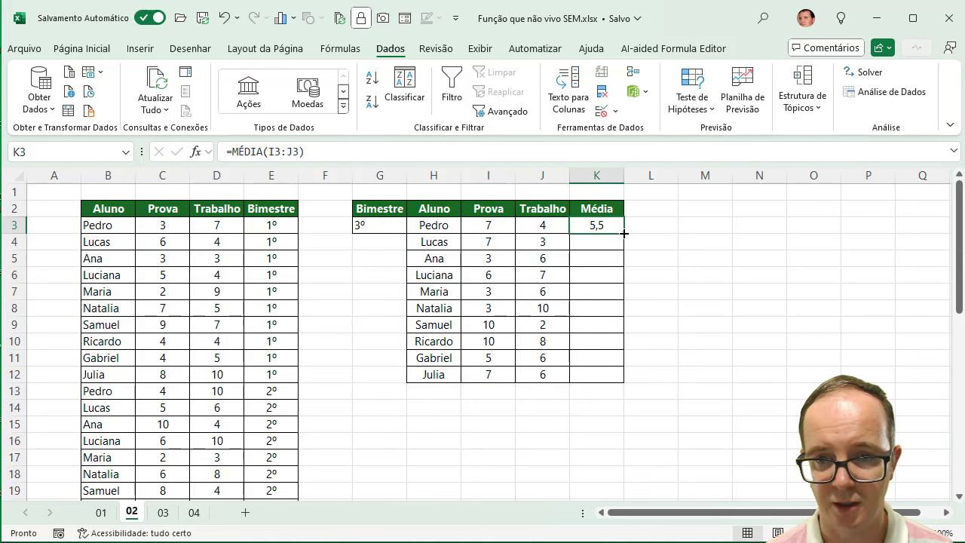
{"action": "double_click", "coordinate": [623, 233]}
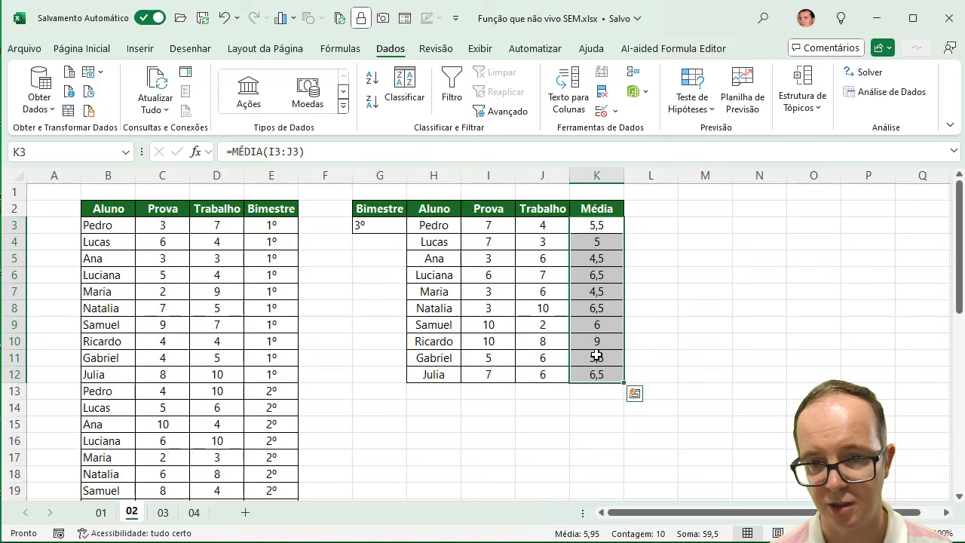
Step: Switch G3's bimester through 4º and 1º via the dropdown, returning to 4º
{"action": "left_click", "coordinate": [377, 227]}
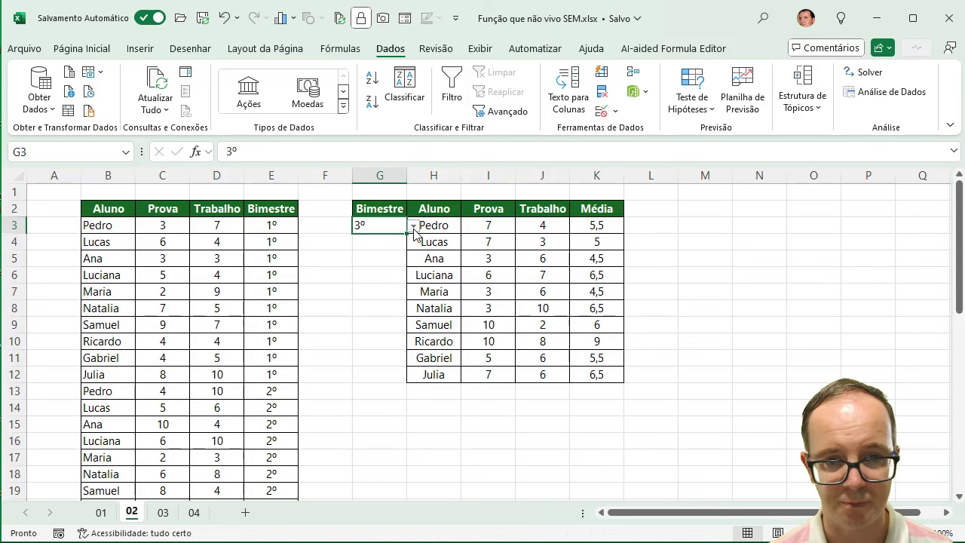
{"action": "left_click", "coordinate": [413, 226]}
{"action": "left_click", "coordinate": [381, 283]}
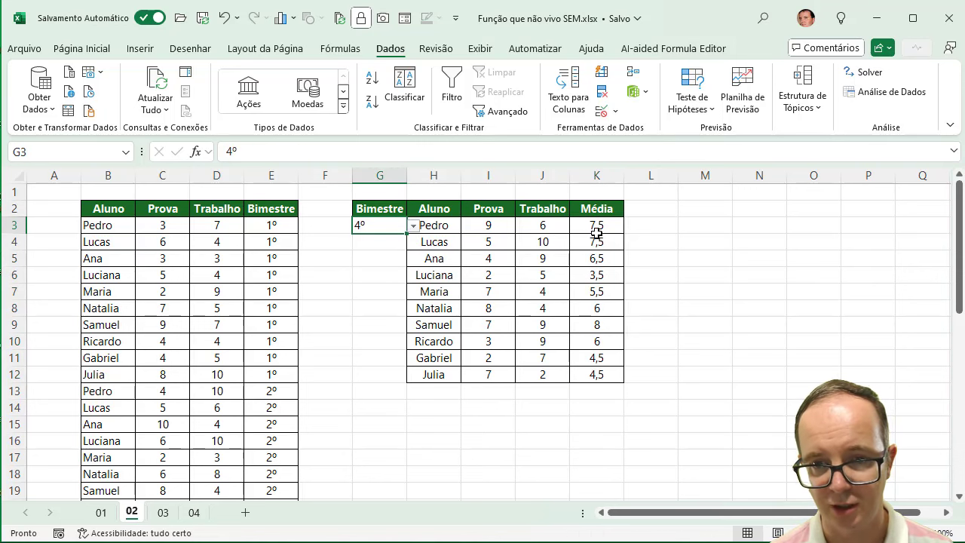
{"action": "left_click", "coordinate": [413, 226]}
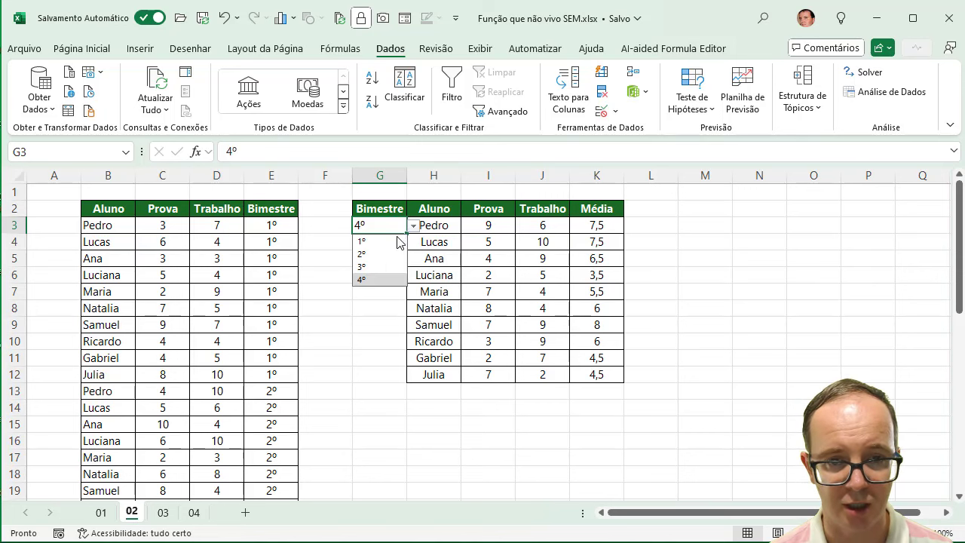
{"action": "left_click", "coordinate": [390, 241]}
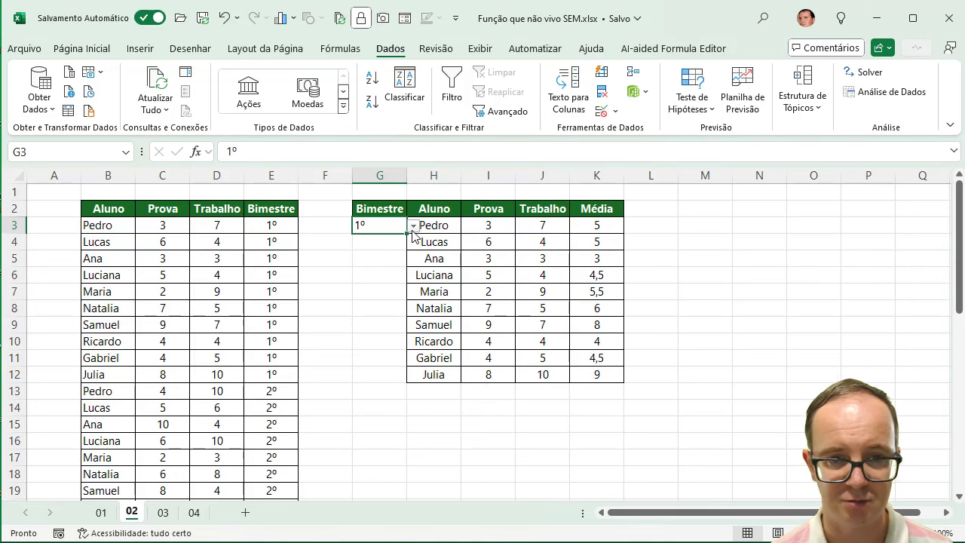
{"action": "left_click", "coordinate": [413, 228]}
{"action": "left_click", "coordinate": [382, 282]}
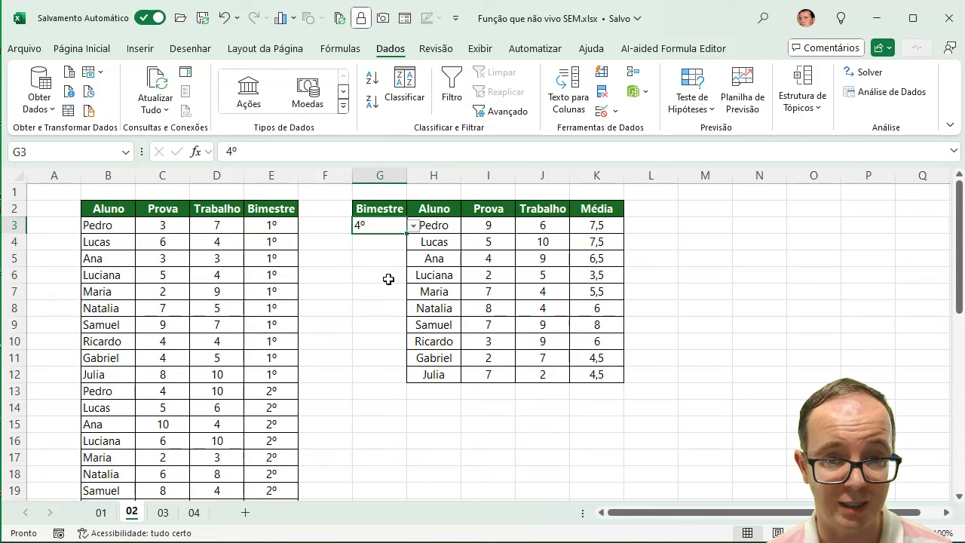
Step: Try entering 5 in G3 and cancel the validation error, keeping 4º
{"action": "type", "text": "5"}
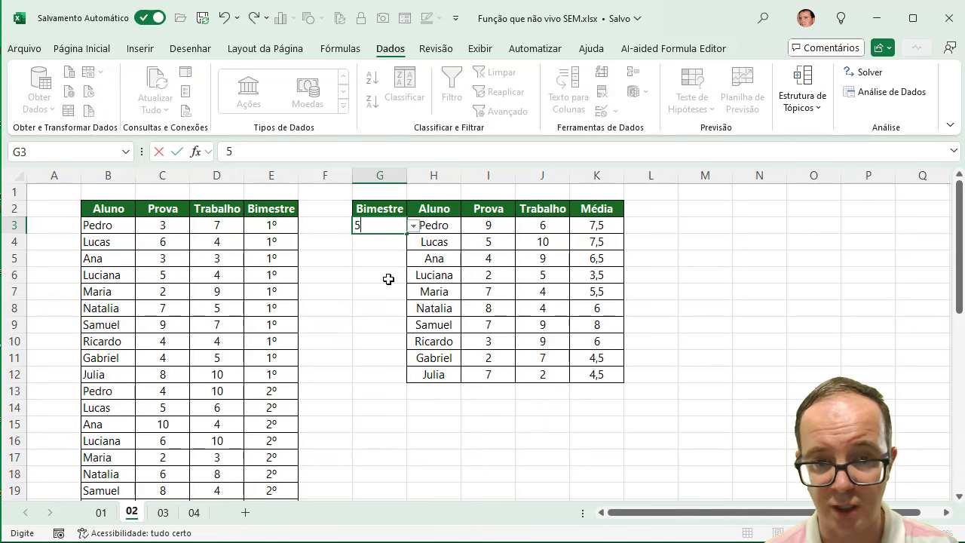
{"action": "key", "text": "Return"}
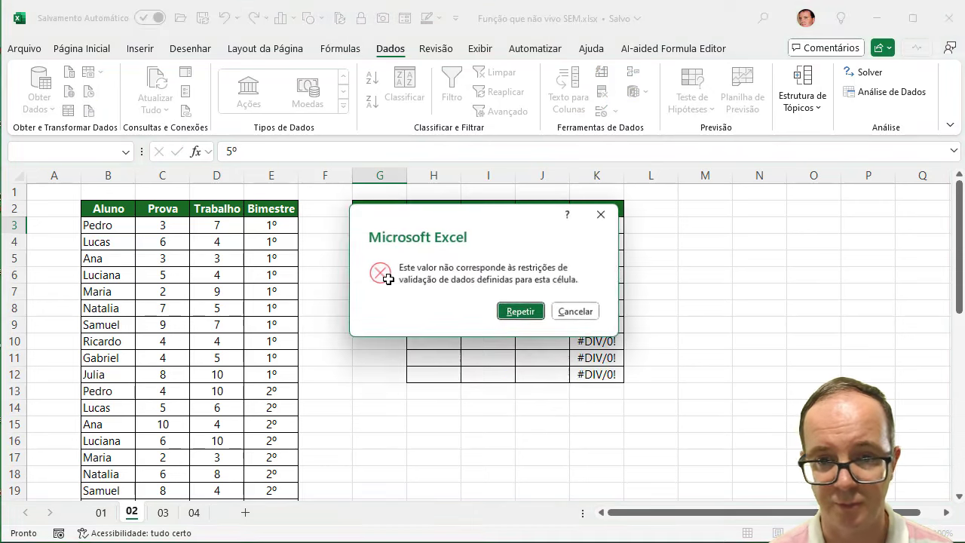
{"action": "left_click", "coordinate": [563, 312]}
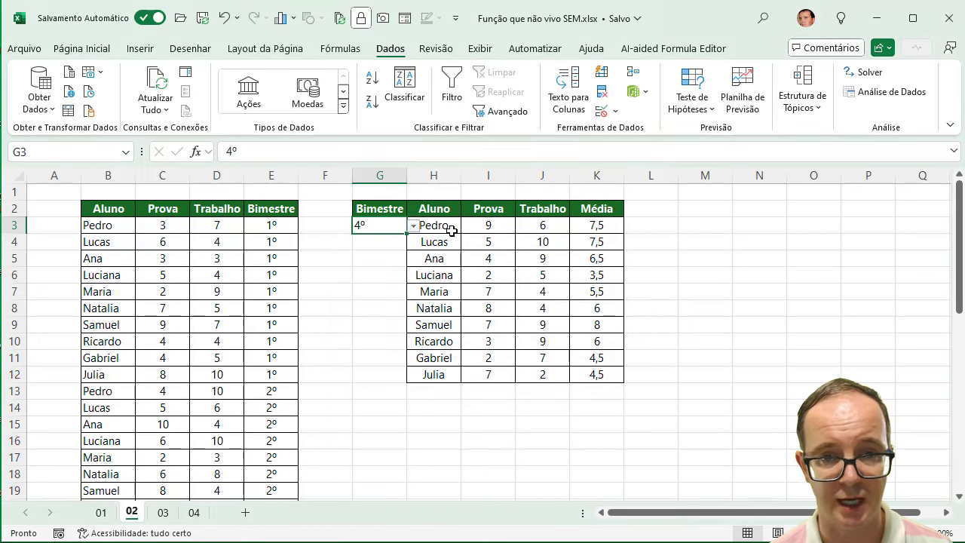
Step: Cycle the dropdown through 1º, 2º and 3º, ending on the 4º bimester
{"action": "left_click", "coordinate": [413, 226]}
{"action": "left_click", "coordinate": [381, 241]}
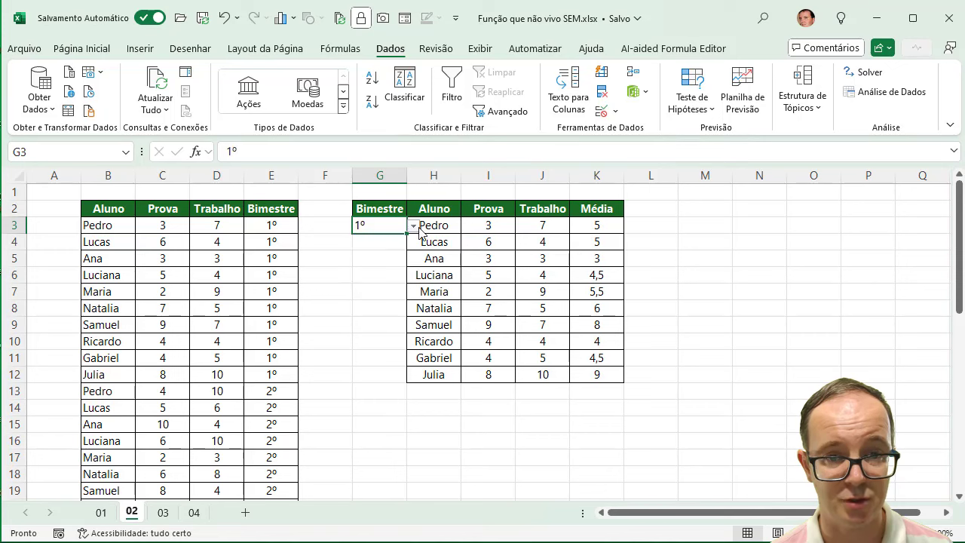
{"action": "left_click", "coordinate": [413, 226]}
{"action": "left_click", "coordinate": [387, 254]}
{"action": "left_click", "coordinate": [413, 226]}
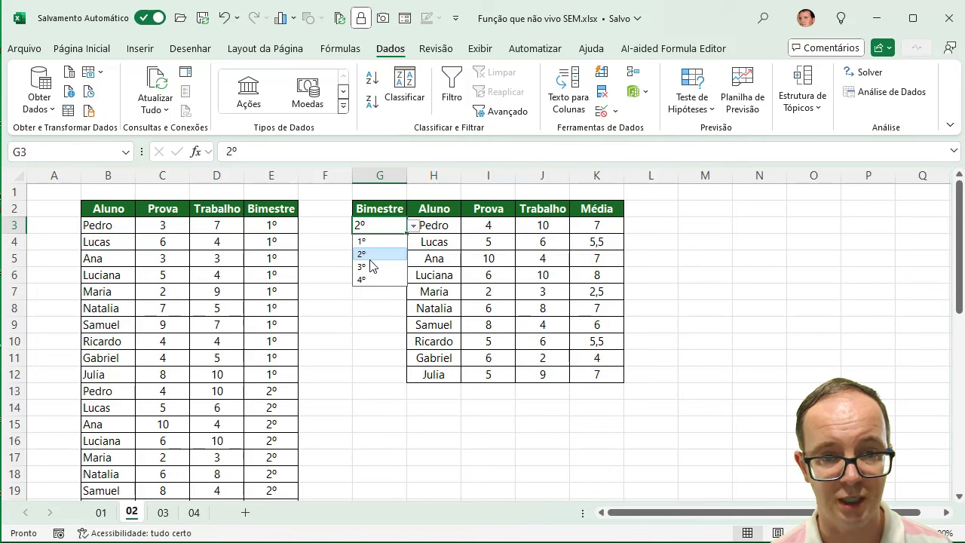
{"action": "left_click", "coordinate": [370, 266]}
{"action": "left_click", "coordinate": [413, 227]}
{"action": "left_click", "coordinate": [373, 280]}
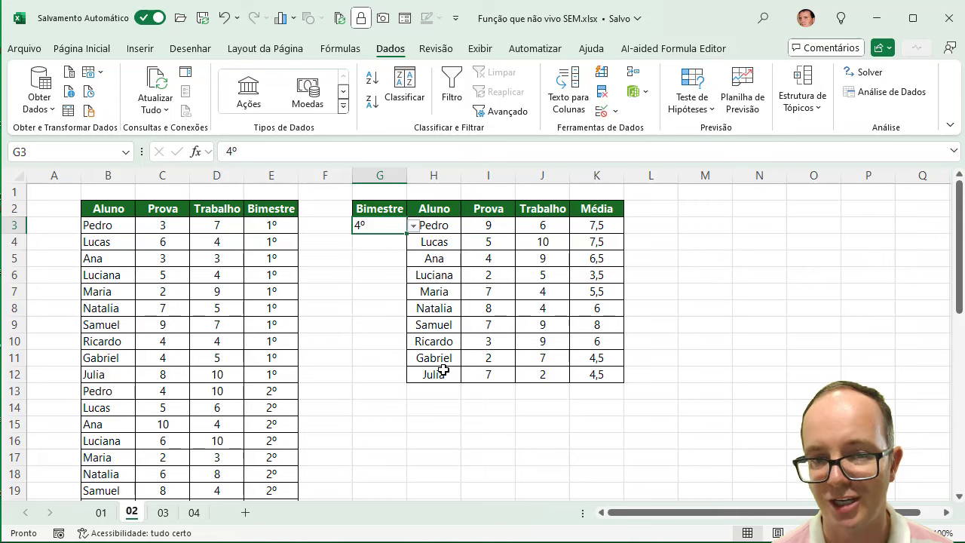
Step: Go to sheet 03, where the student's overall average of 6,25 shows status Recuperação
{"action": "left_click", "coordinate": [162, 513]}
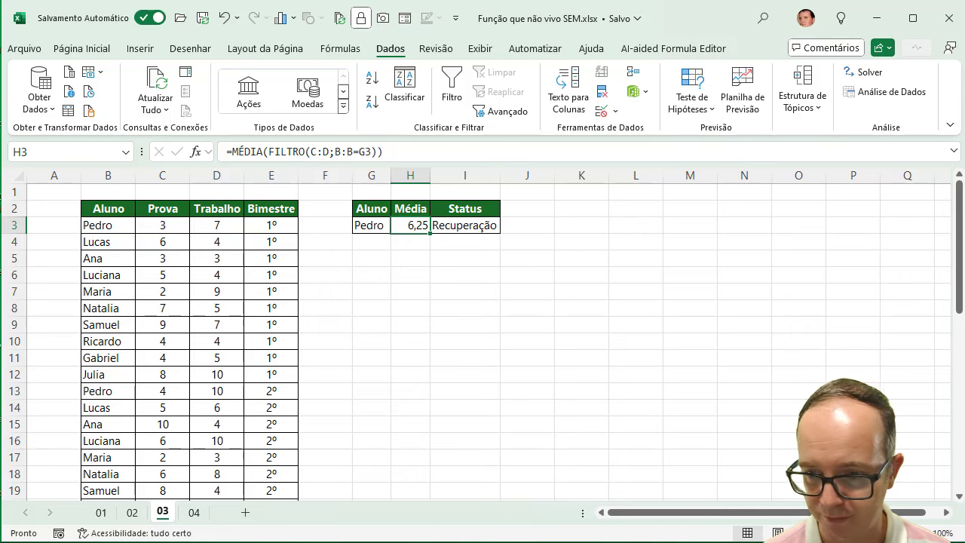
Step: Clear the existing name, average and status from the result row G3:I3
{"action": "scroll", "coordinate": [482, 332], "scroll_direction": "up", "scroll_amount": 1}
{"action": "scroll", "coordinate": [483, 332], "scroll_direction": "up", "scroll_amount": 1}
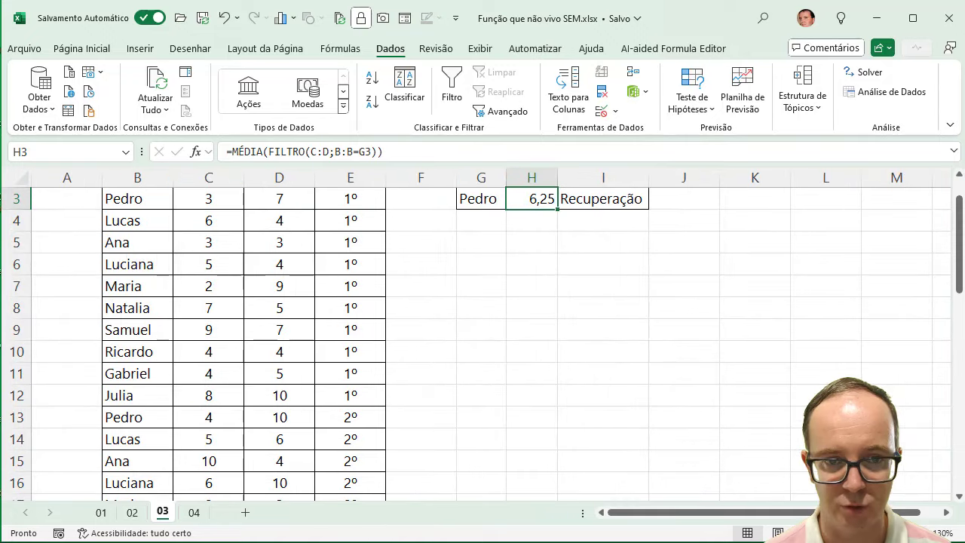
{"action": "scroll", "coordinate": [675, 351], "scroll_direction": "up", "scroll_amount": 1}
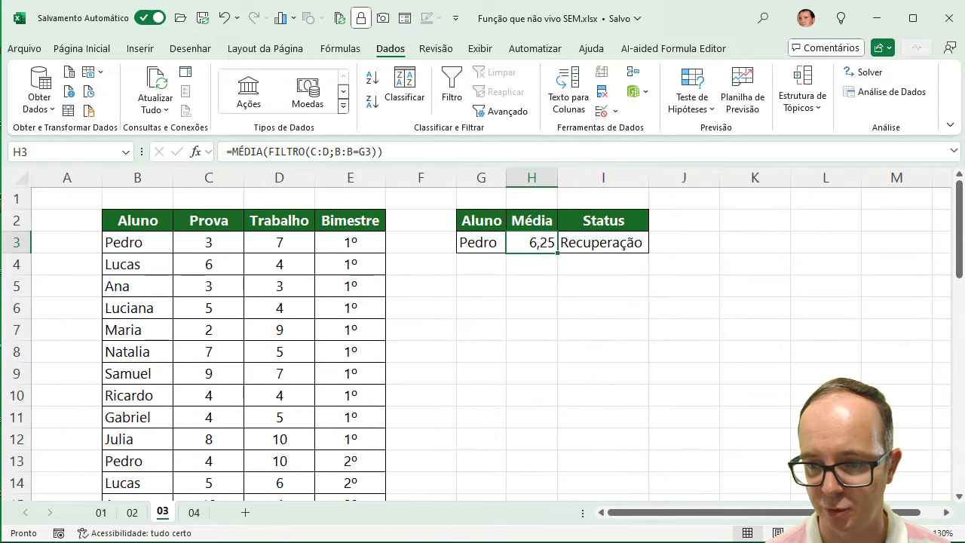
{"action": "scroll", "coordinate": [482, 331], "scroll_direction": "up", "scroll_amount": 1}
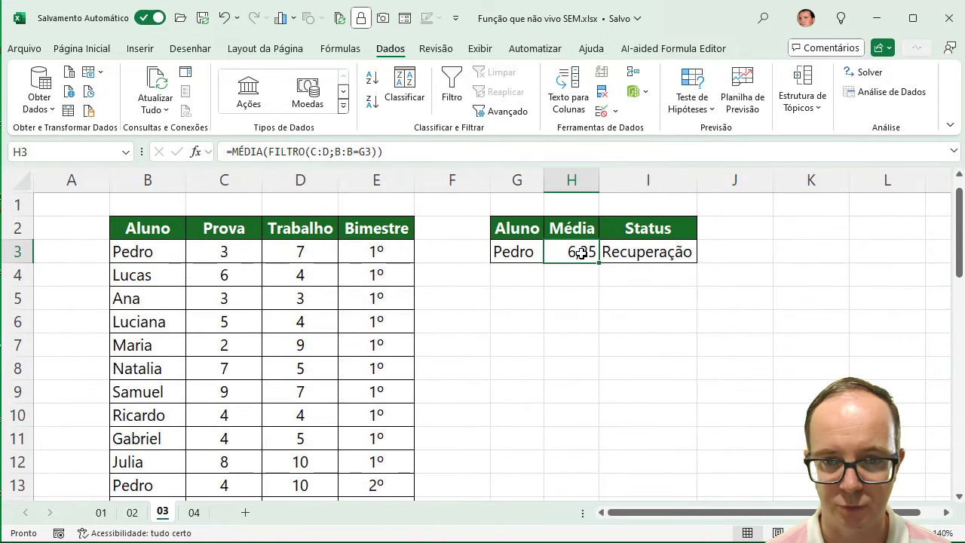
{"action": "key", "text": "Down"}
{"action": "key", "text": "shift+Right"}
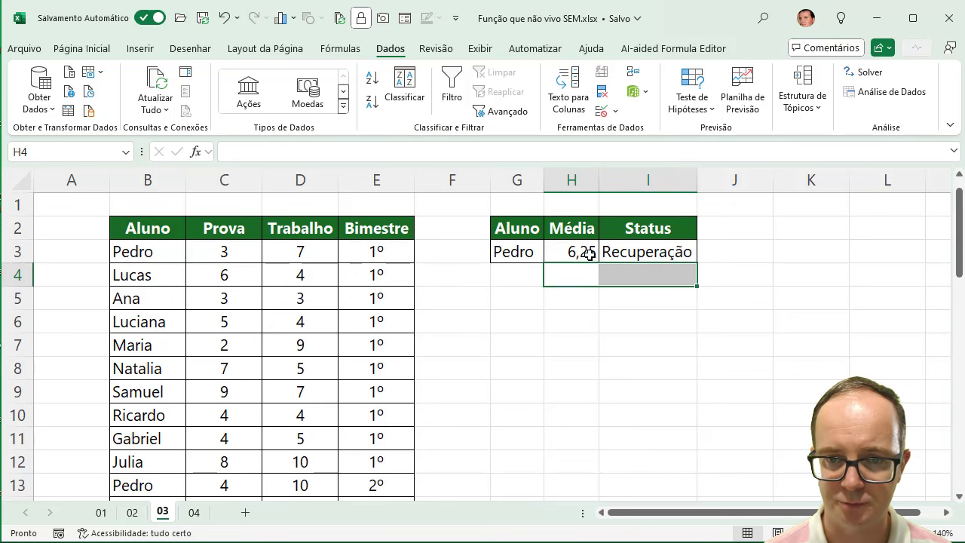
{"action": "left_click", "coordinate": [590, 280]}
{"action": "key", "text": "Left"}
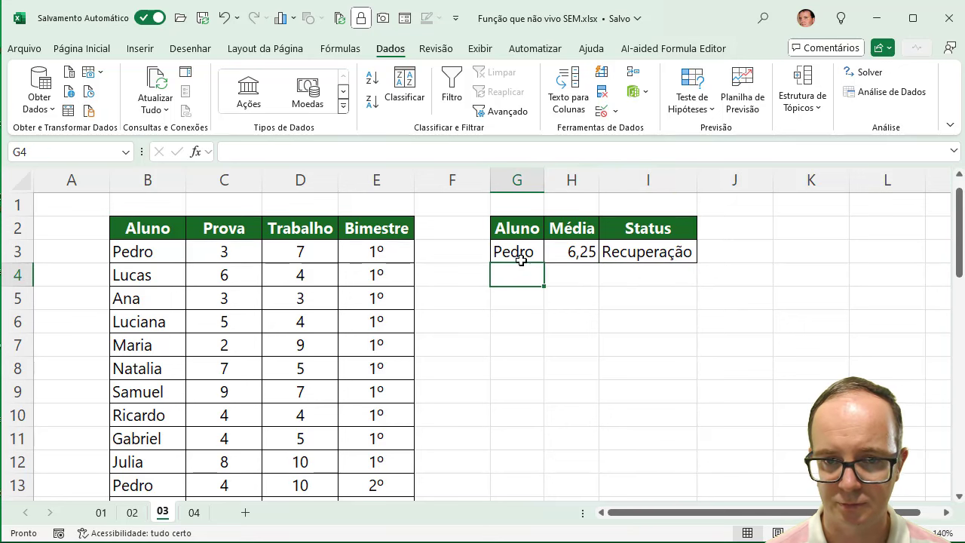
{"action": "left_click", "coordinate": [541, 321]}
{"action": "key", "text": "Up"}
{"action": "key", "text": "Up"}
{"action": "key", "text": "Up"}
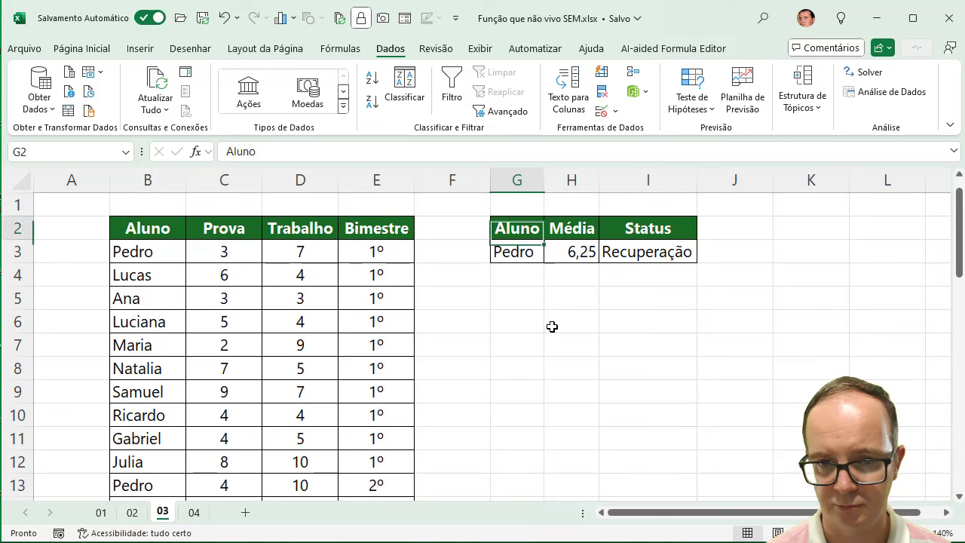
{"action": "key", "text": "Down"}
{"action": "key", "text": "shift+Right"}
{"action": "key", "text": "shift+Right"}
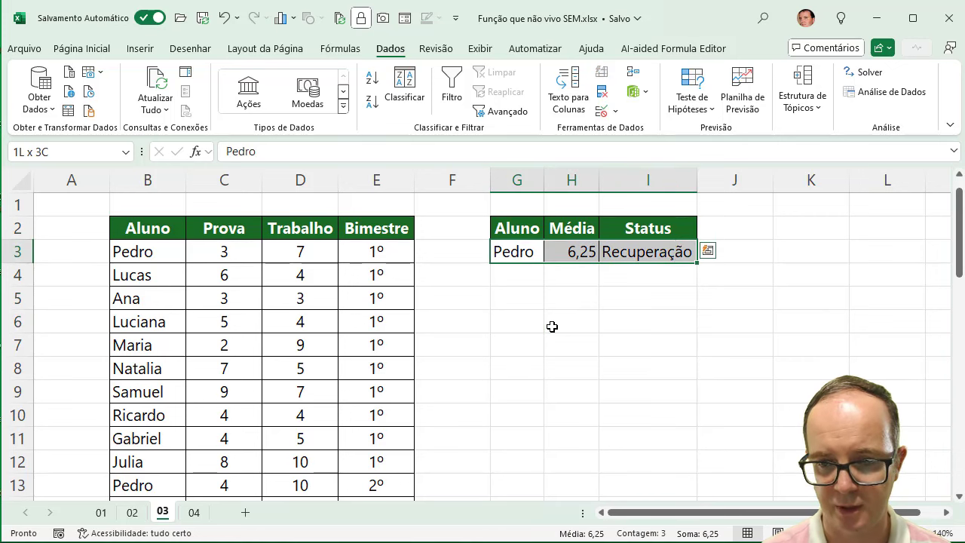
{"action": "key", "text": "Delete"}
{"action": "left_click", "coordinate": [552, 326]}
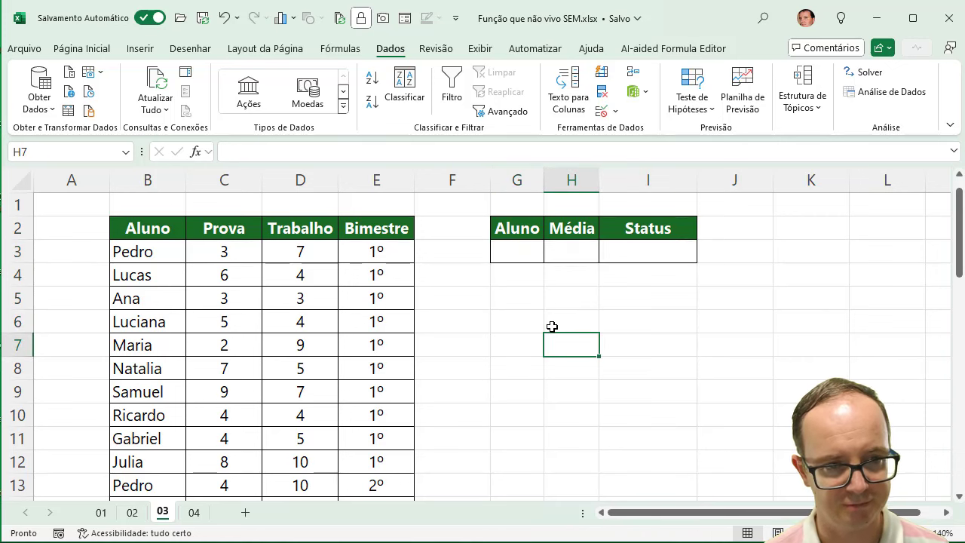
Step: Widen column G and type the student's name into the Aluno cell G3
{"action": "left_click_drag", "start_coordinate": [543, 174], "coordinate": [567, 174]}
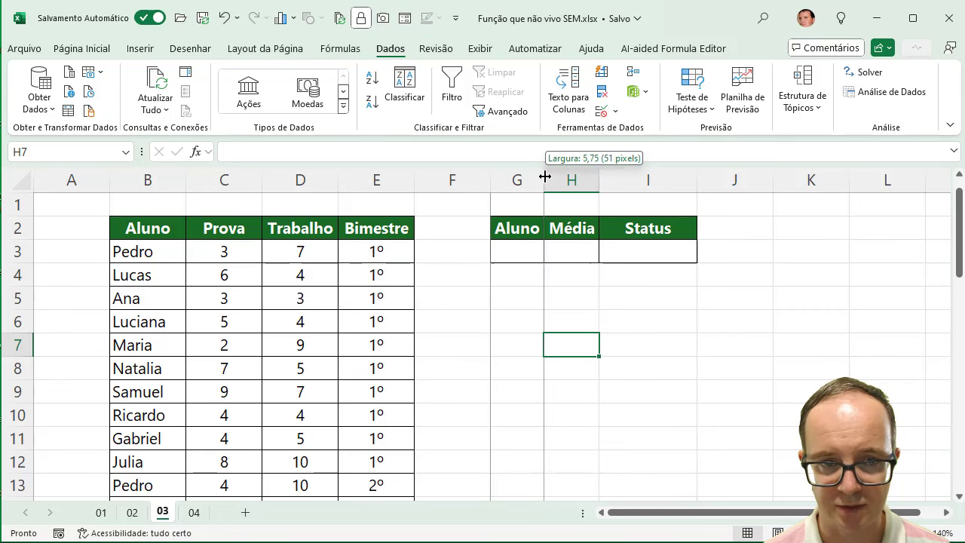
{"action": "scroll", "coordinate": [527, 241], "scroll_direction": "down", "scroll_amount": 1}
{"action": "scroll", "coordinate": [529, 250], "scroll_direction": "up", "scroll_amount": 1}
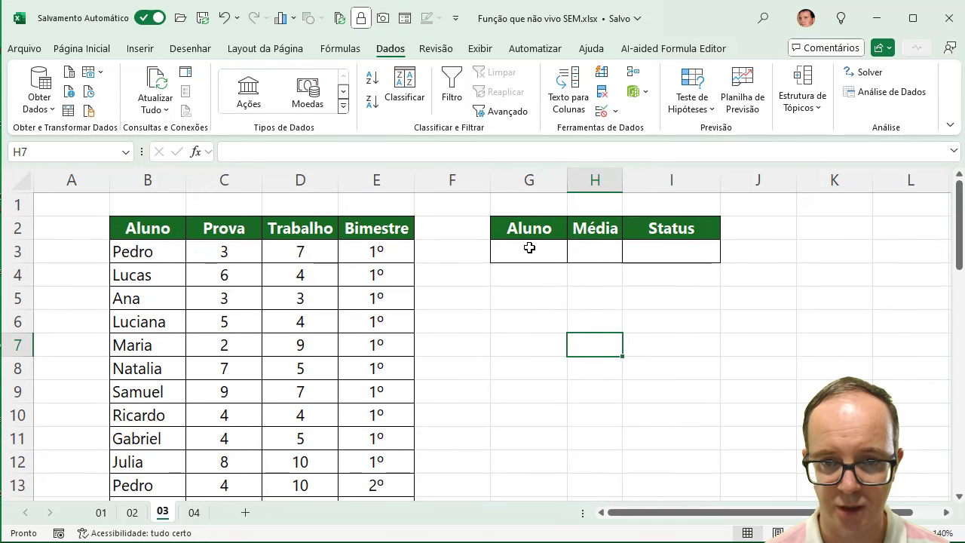
{"action": "left_click", "coordinate": [529, 250]}
{"action": "type", "text": "Pedro"}
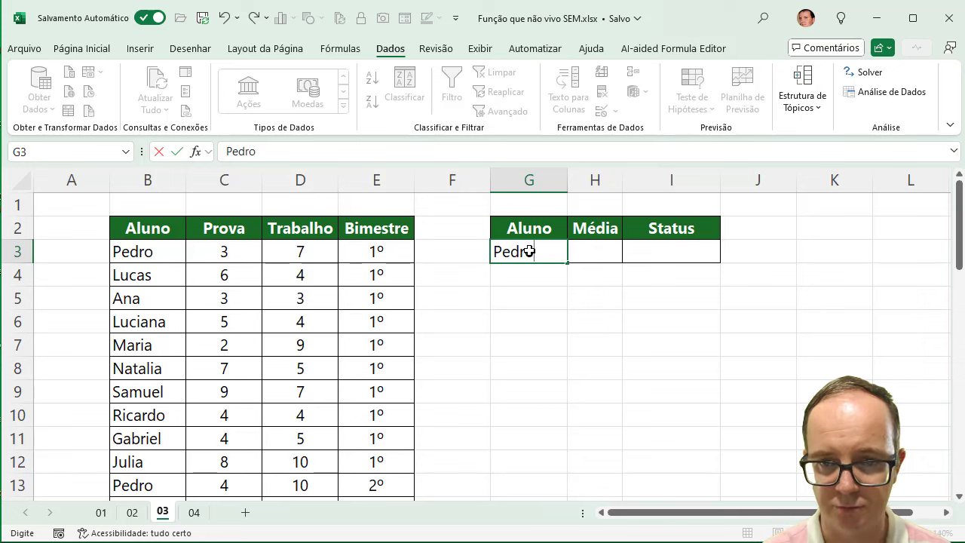
{"action": "key", "text": "Tab"}
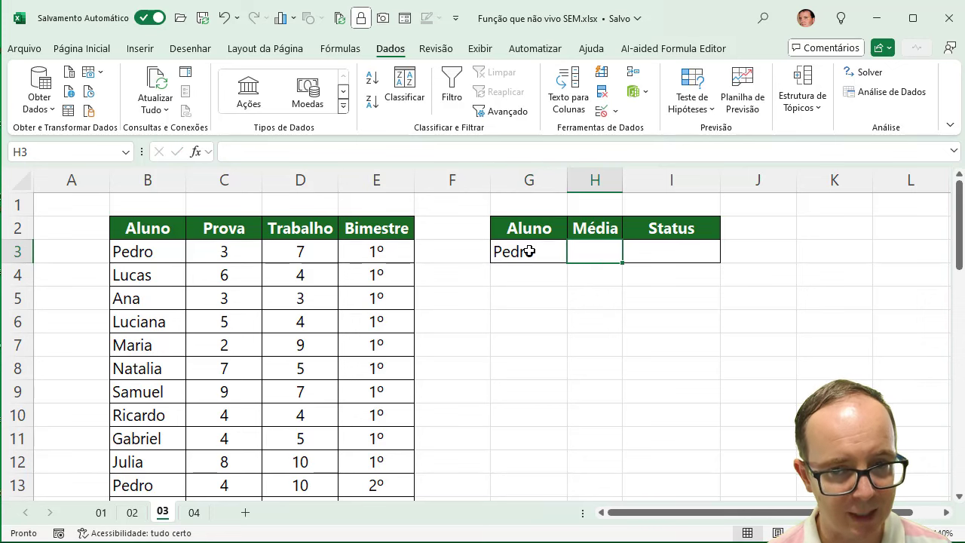
Step: Enter =FILTRO(C:D;B:B=G3) in H3, spilling that student's Prova and Trabalho scores
{"action": "type", "text": "="}
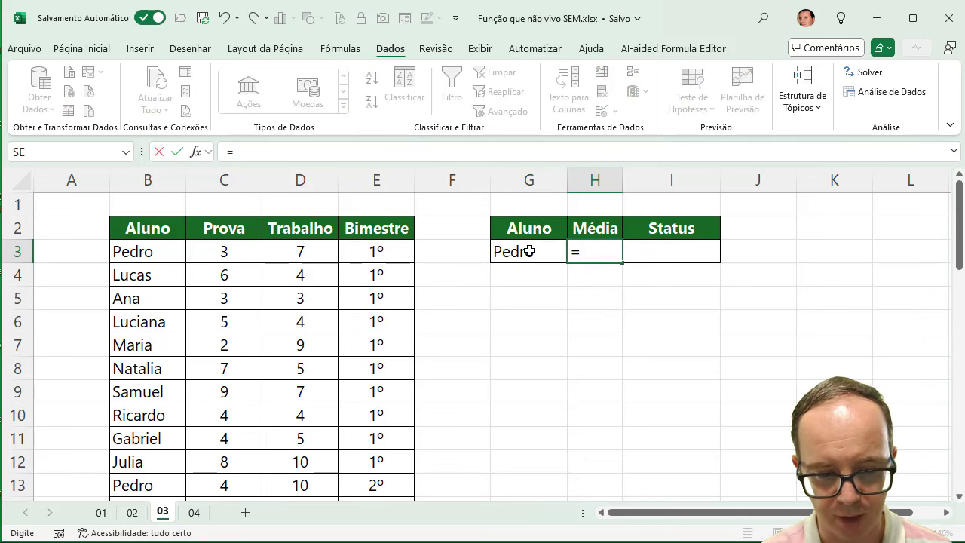
{"action": "type", "text": "filtro("}
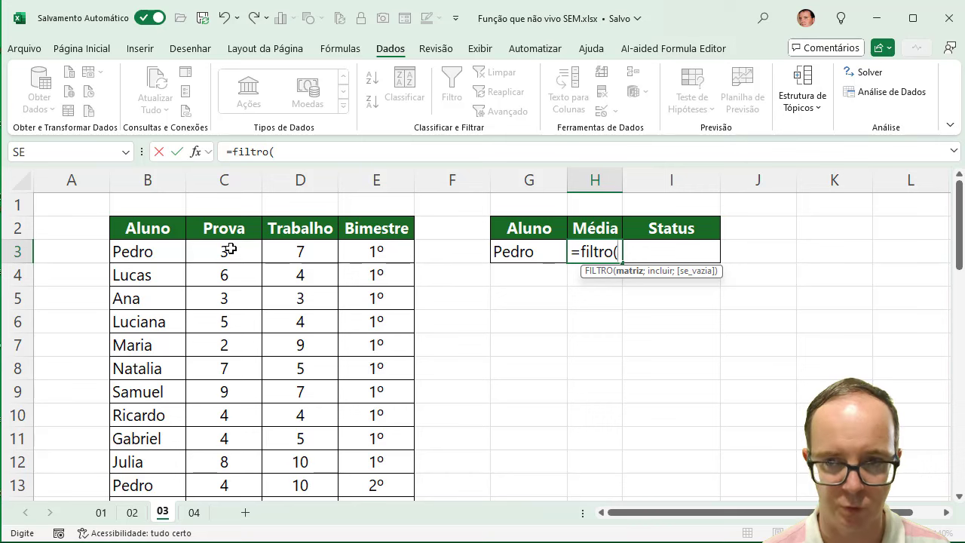
{"action": "left_click", "coordinate": [216, 175]}
{"action": "left_click_drag", "start_coordinate": [216, 175], "coordinate": [285, 180]}
{"action": "type", "text": ";"}
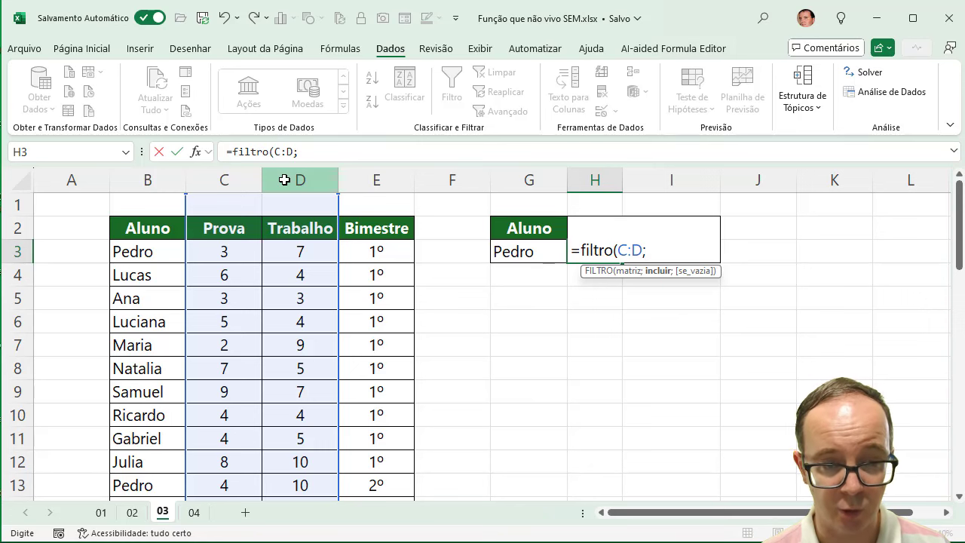
{"action": "left_click", "coordinate": [149, 175]}
{"action": "type", "text": "="}
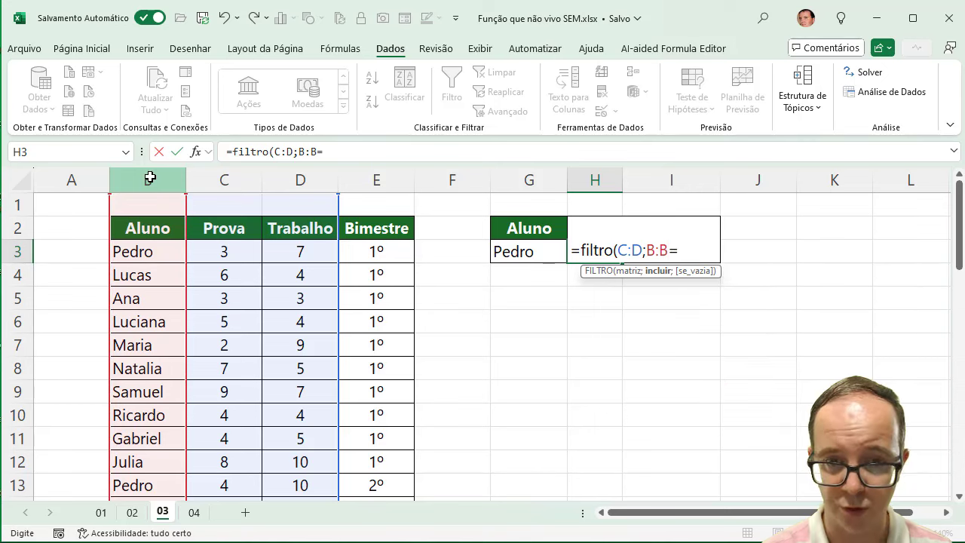
{"action": "left_click", "coordinate": [514, 249]}
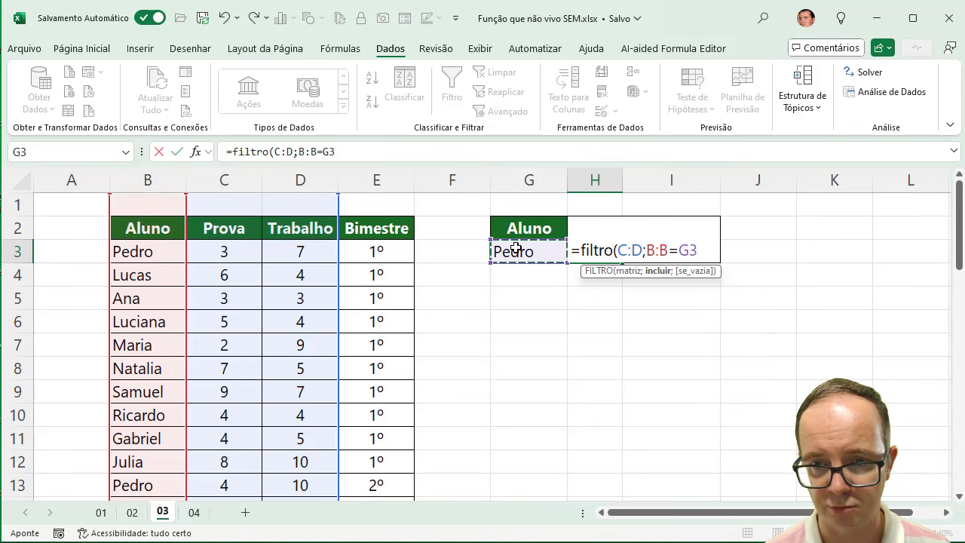
{"action": "type", "text": ")"}
{"action": "key", "text": "Return"}
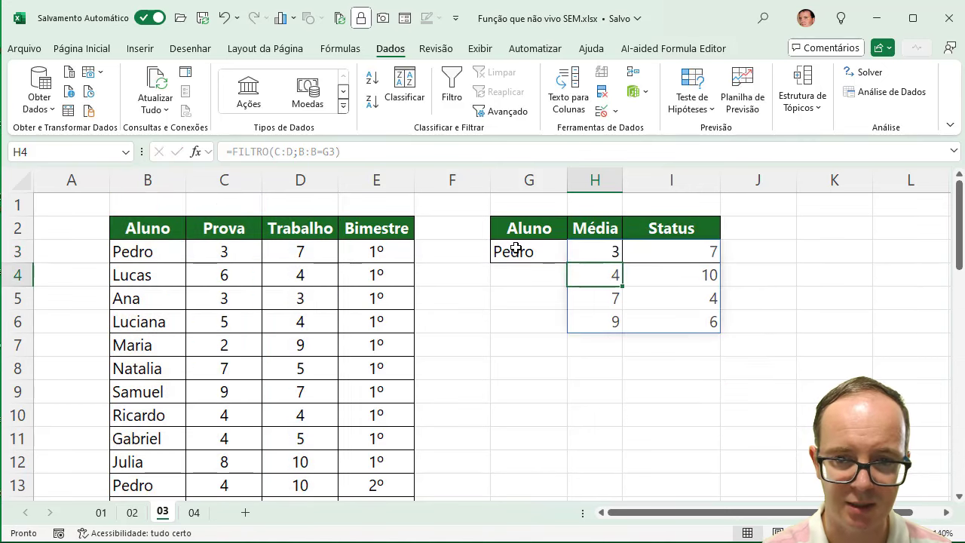
{"action": "key", "text": "Up"}
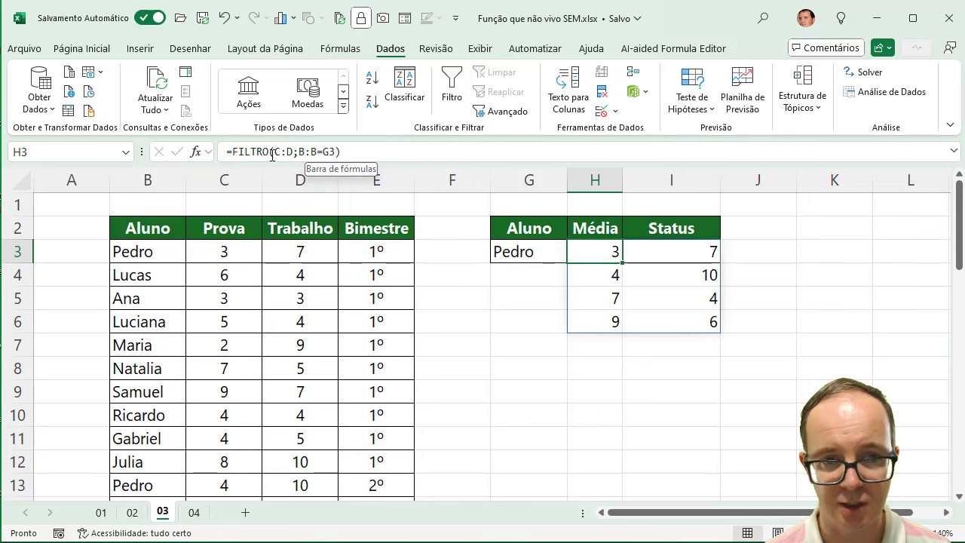
Step: Wrap H3's formula as =MÉDIA(FILTRO(C:D;B:B=G3)) so it returns the single average 6,25
{"action": "double_click", "coordinate": [607, 253]}
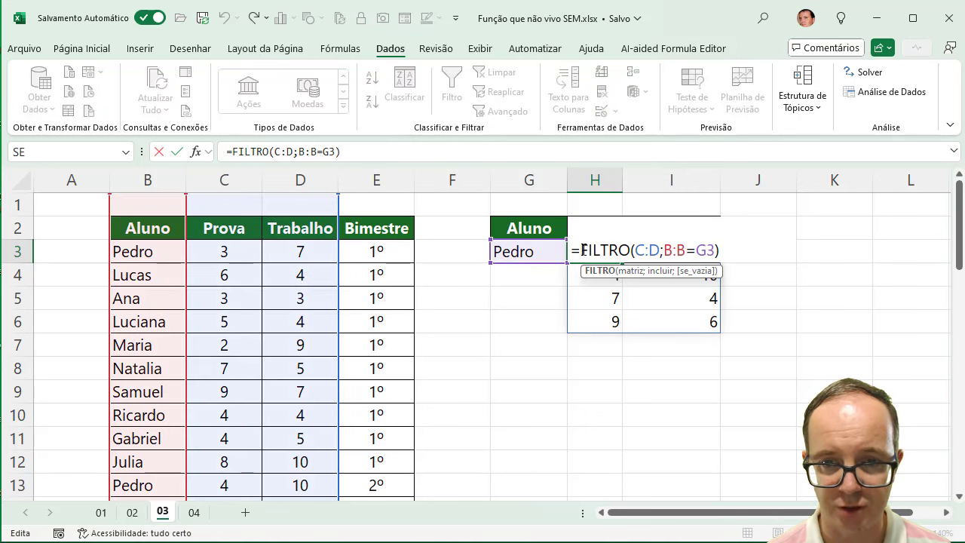
{"action": "left_click", "coordinate": [583, 251]}
{"action": "type", "text": "média"}
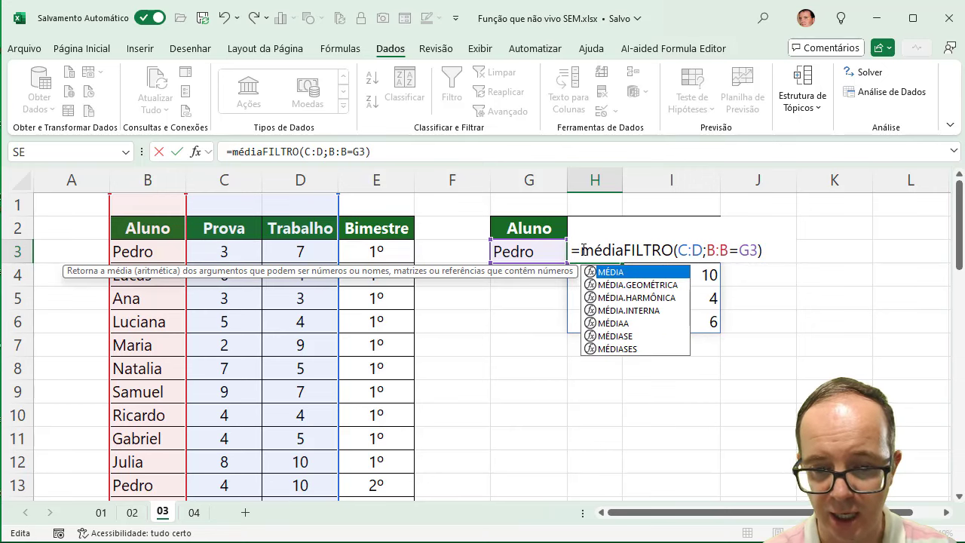
{"action": "type", "text": "("}
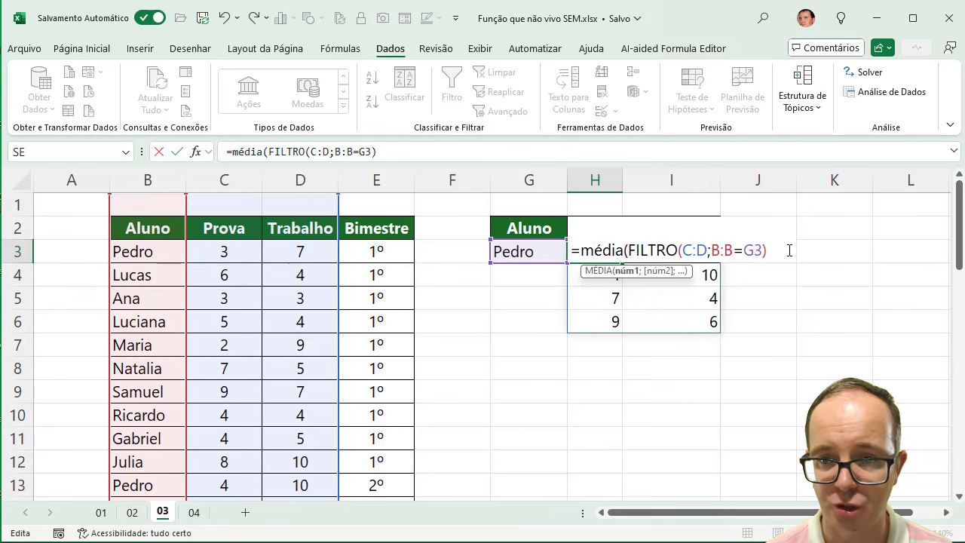
{"action": "type", "text": ")"}
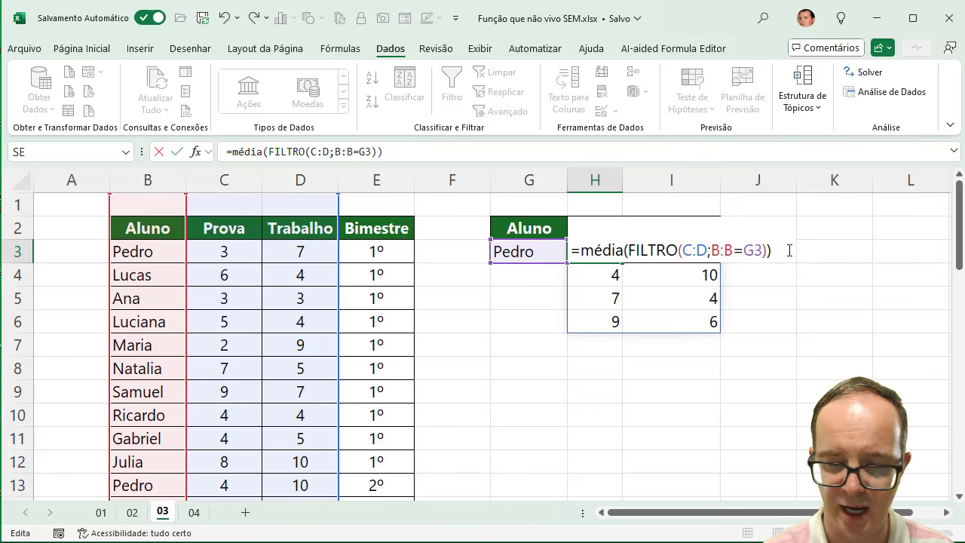
{"action": "key", "text": "Return"}
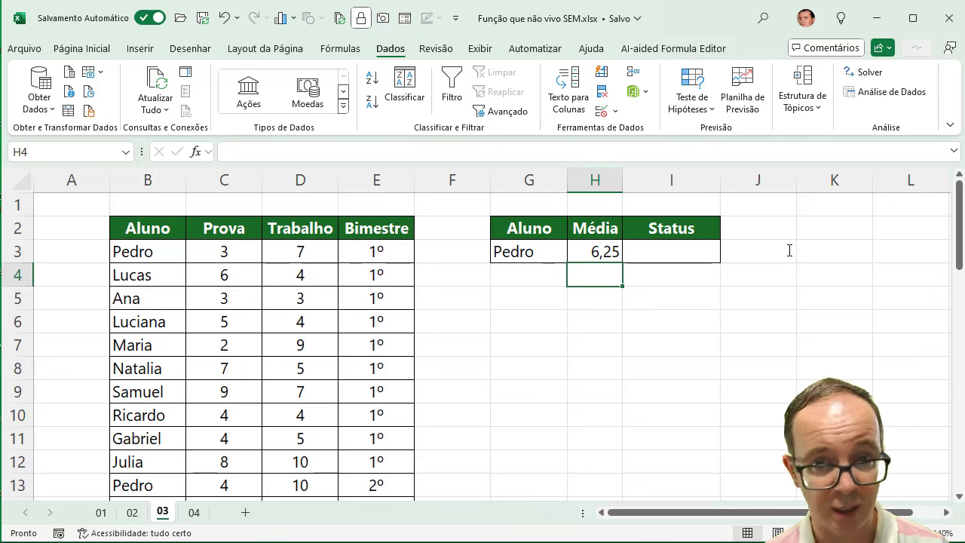
Step: Put =SE(H3>=7;"Aprovado";"Recuperação") in the Status cell I3
{"action": "left_click", "coordinate": [695, 255]}
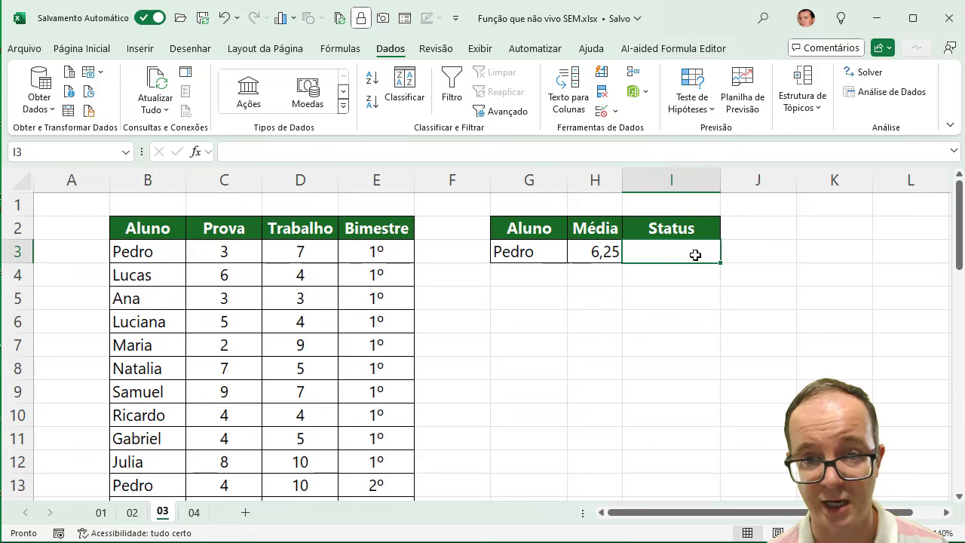
{"action": "type", "text": "="}
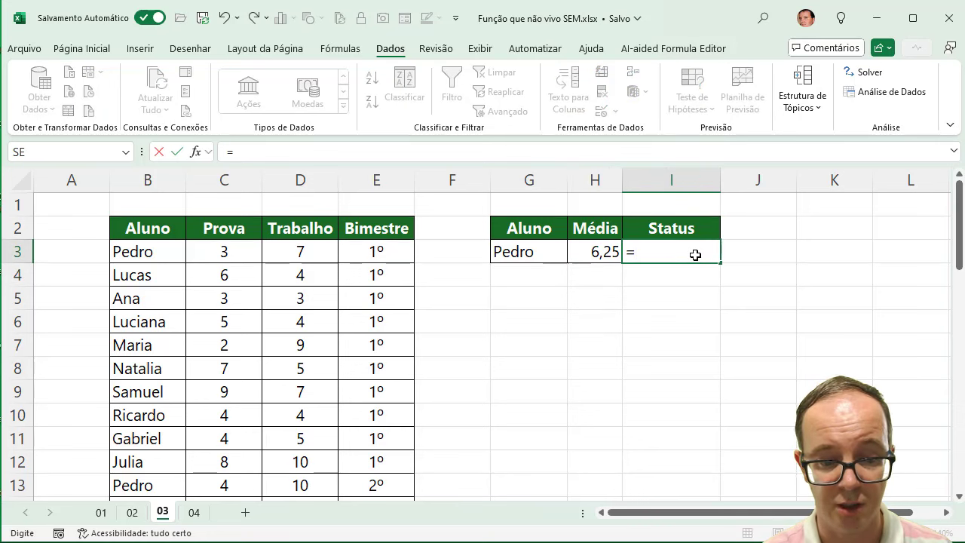
{"action": "type", "text": "se(H3>"}
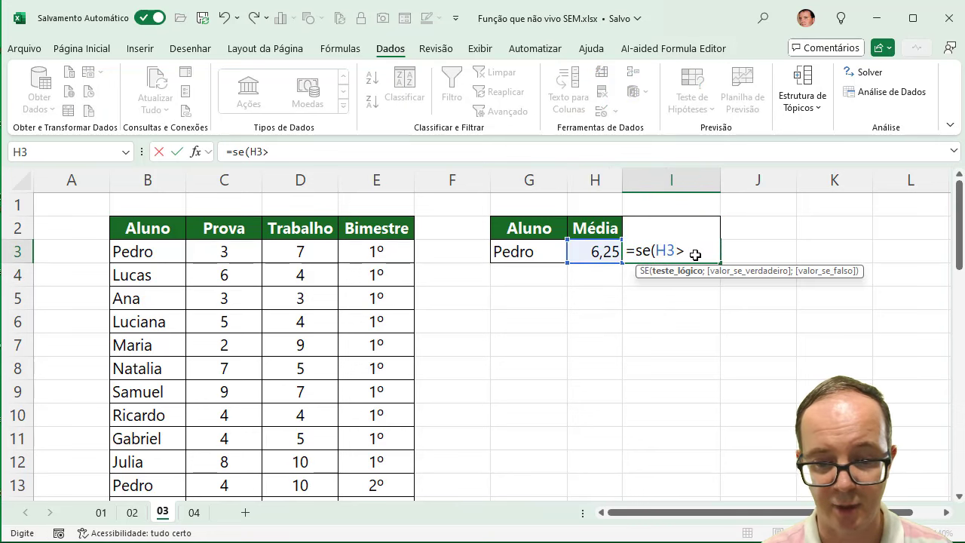
{"action": "type", "text": "="}
{"action": "type", "text": "7;\"A"}
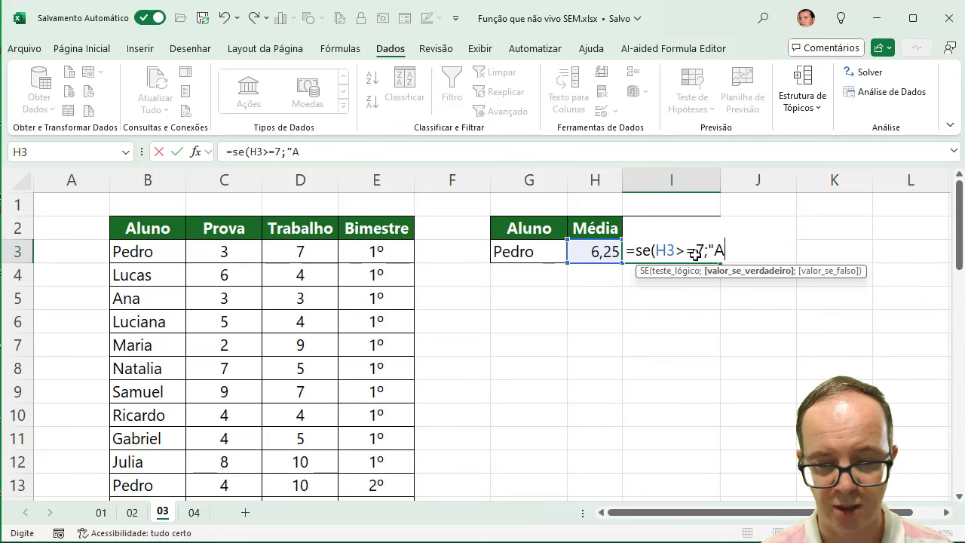
{"action": "type", "text": "provado\";\""}
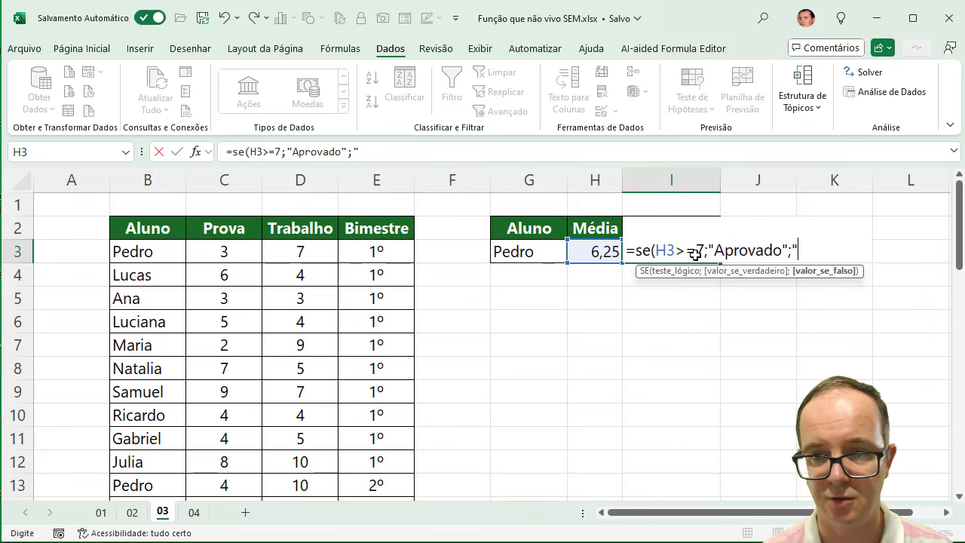
{"action": "type", "text": "Recuperação"}
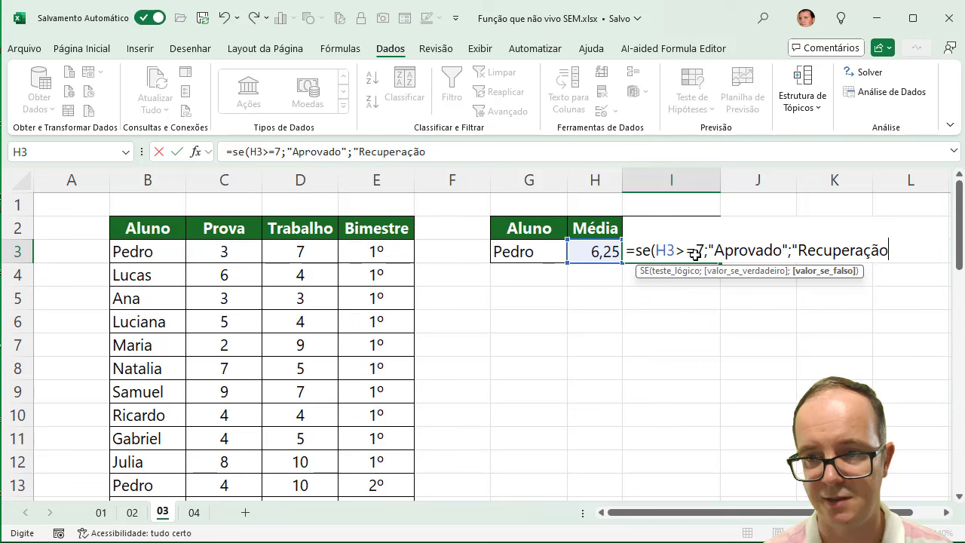
{"action": "type", "text": "\""}
{"action": "key", "text": "Return"}
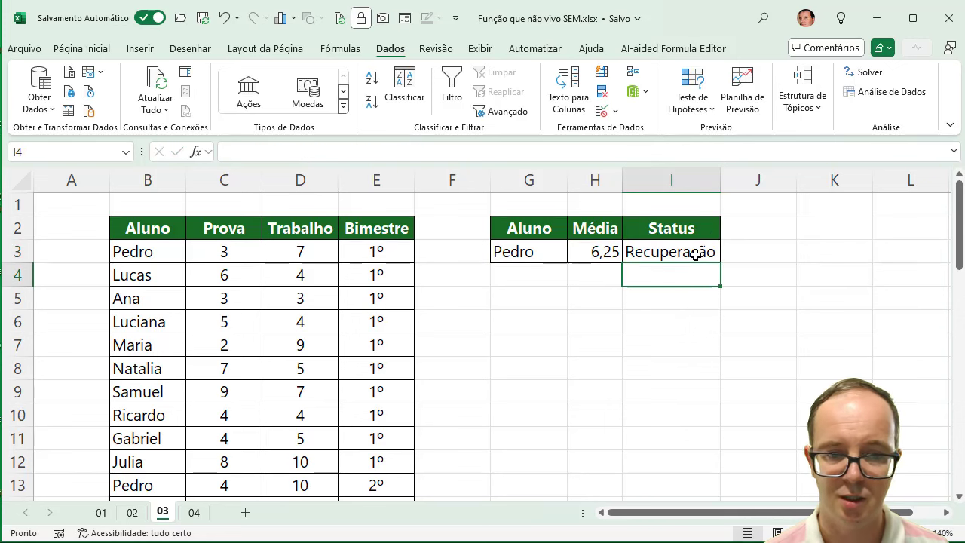
Step: Test G3 with two other student names (5,75, 5,25) and a misspelled one giving #CALC!
{"action": "left_click", "coordinate": [528, 254]}
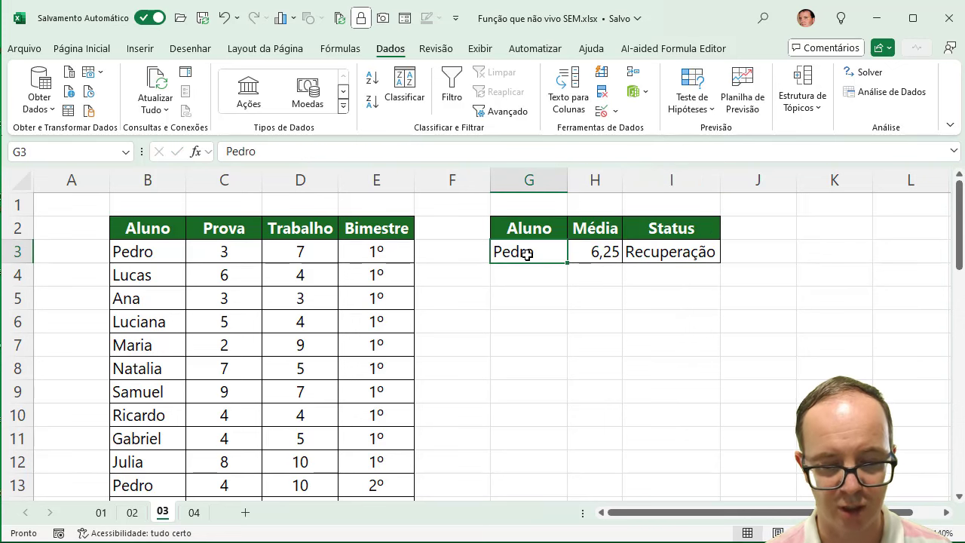
{"action": "type", "text": "Lucas"}
{"action": "key", "text": "Return"}
{"action": "type", "text": "]"}
{"action": "left_click", "coordinate": [527, 254]}
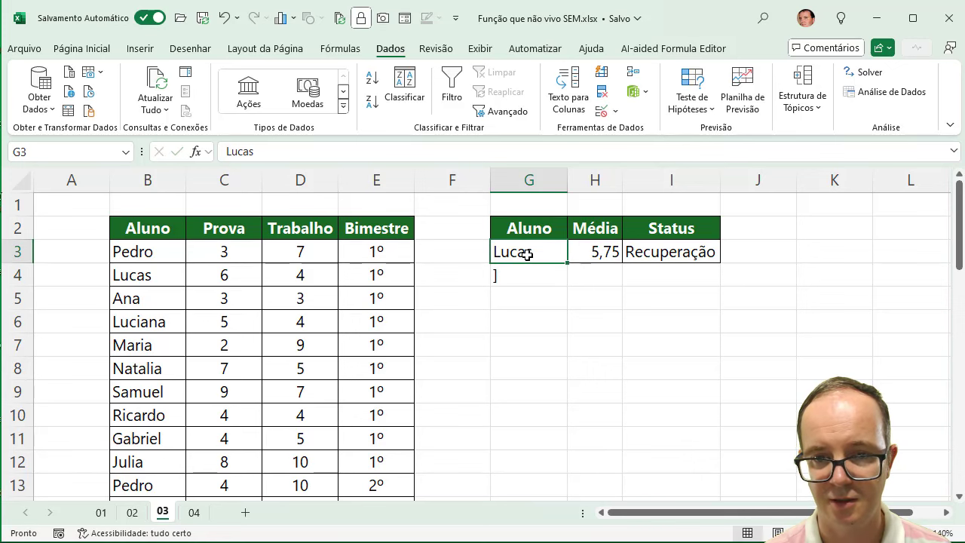
{"action": "type", "text": "Ana"}
{"action": "key", "text": "Return"}
{"action": "left_click", "coordinate": [528, 254]}
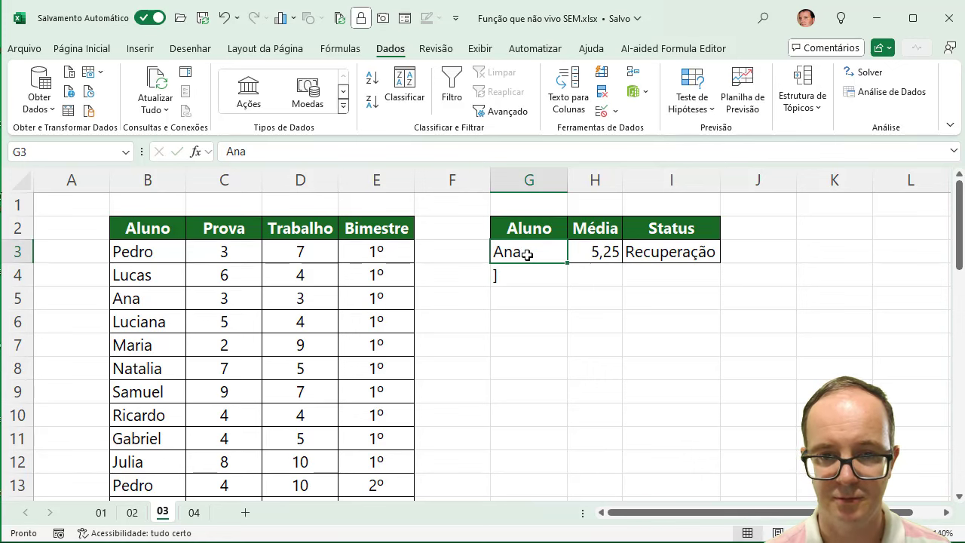
{"action": "type", "text": "Mariaa"}
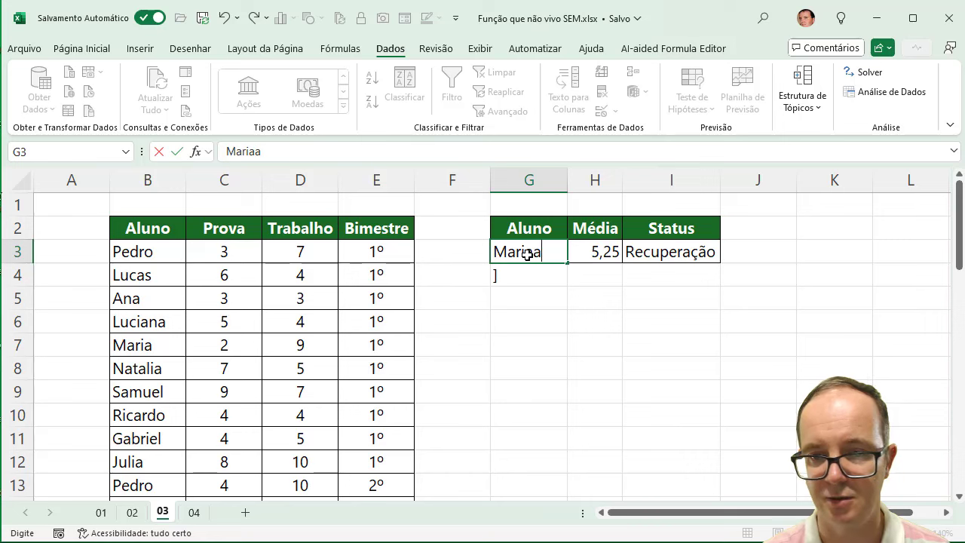
{"action": "key", "text": "Return"}
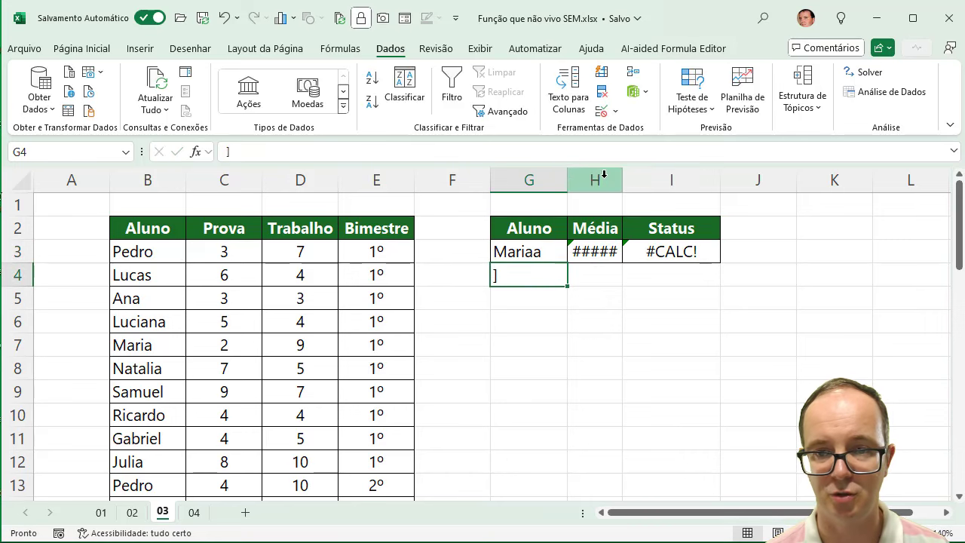
{"action": "left_click_drag", "start_coordinate": [623, 179], "coordinate": [626, 179]}
{"action": "left_click", "coordinate": [612, 251]}
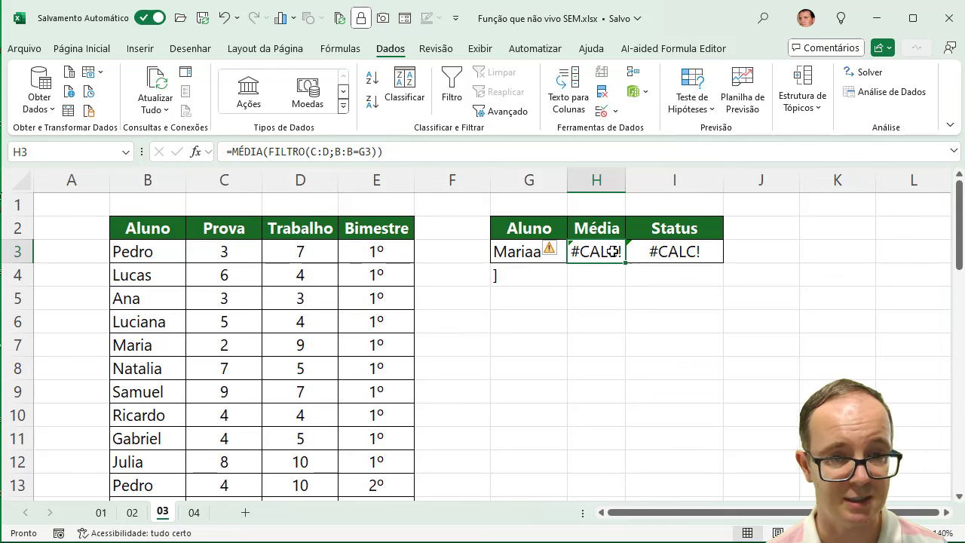
Step: Add "Não Localizado" as FILTRO's fallback argument after G3 in H3's formula
{"action": "double_click", "coordinate": [612, 252]}
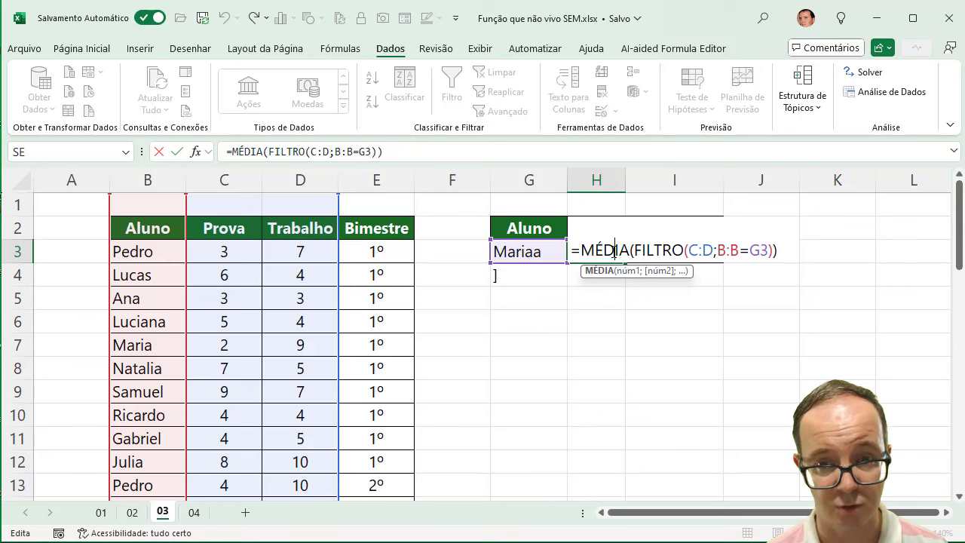
{"action": "left_click", "coordinate": [768, 251]}
{"action": "type", "text": ";"}
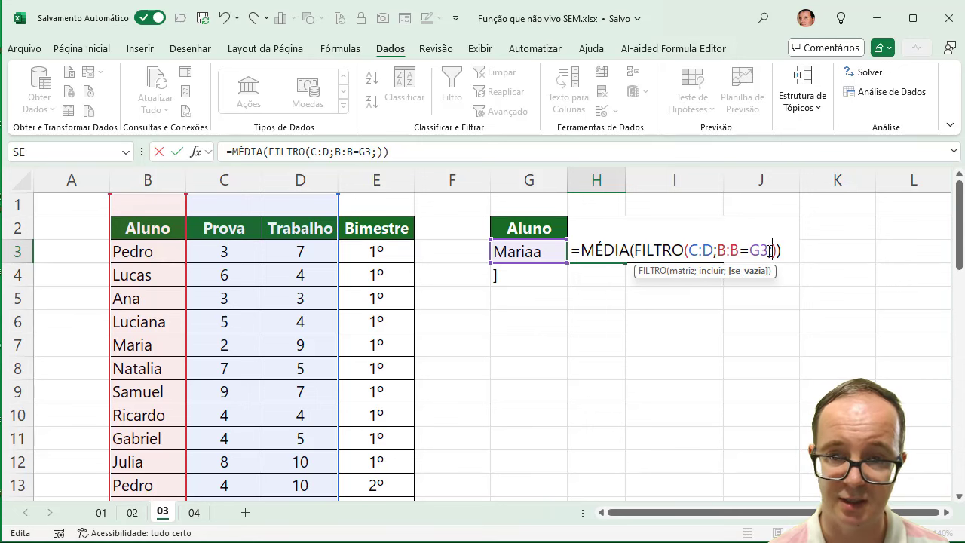
{"action": "type", "text": "\""}
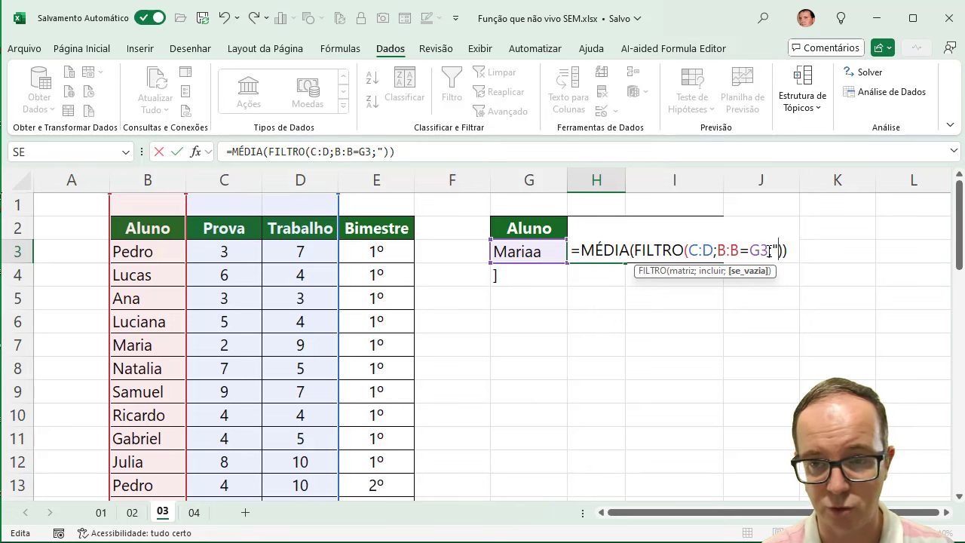
{"action": "type", "text": "Não L"}
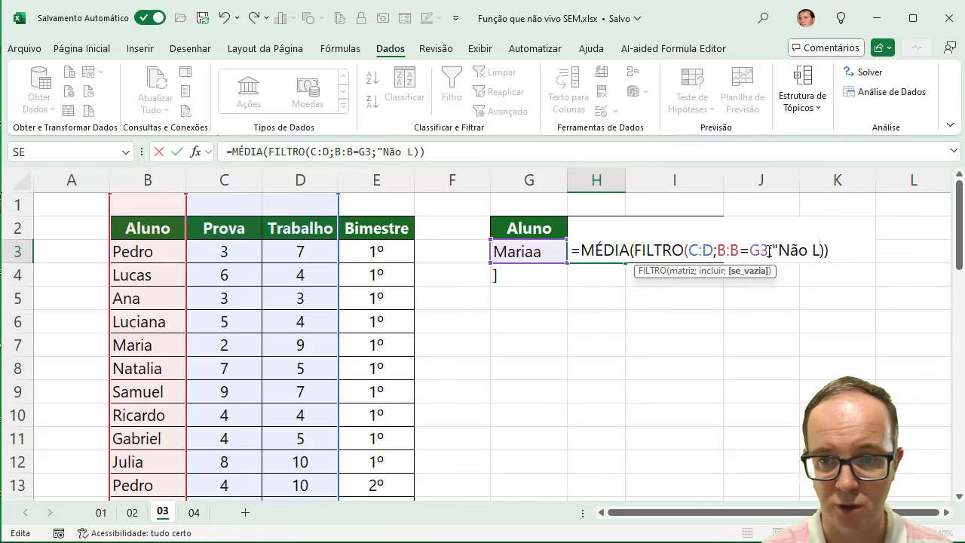
{"action": "type", "text": "ocalizado\""}
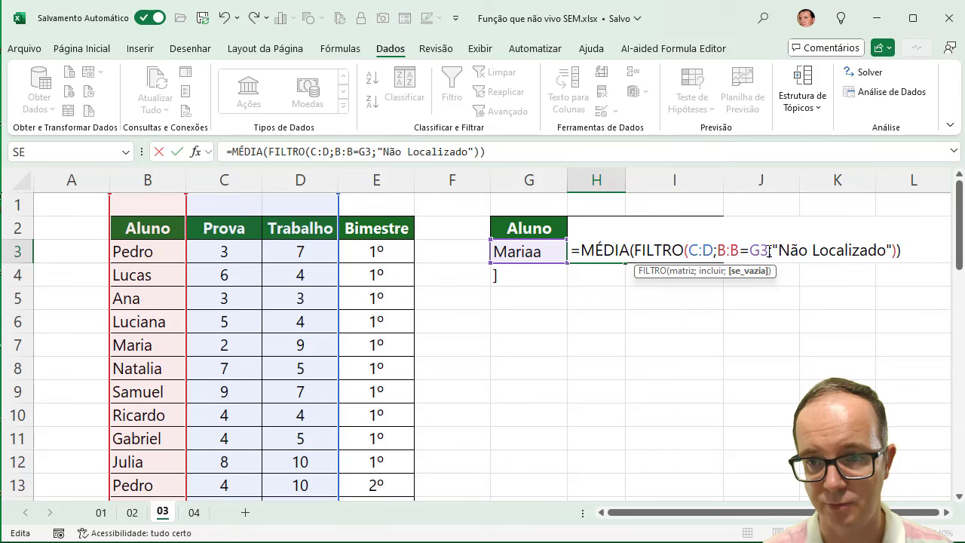
{"action": "key", "text": "Return"}
{"action": "key", "text": "Up"}
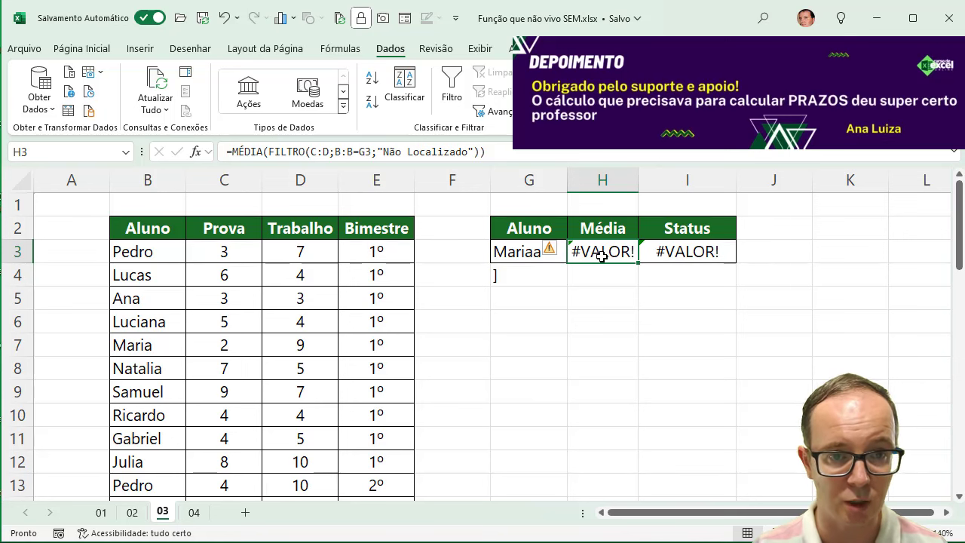
Step: Remove the MÉDIA wrapper and its closing parenthesis, leaving a plain FILTRO formula in H3
{"action": "double_click", "coordinate": [254, 151]}
{"action": "left_click_drag", "start_coordinate": [269, 151], "coordinate": [232, 152]}
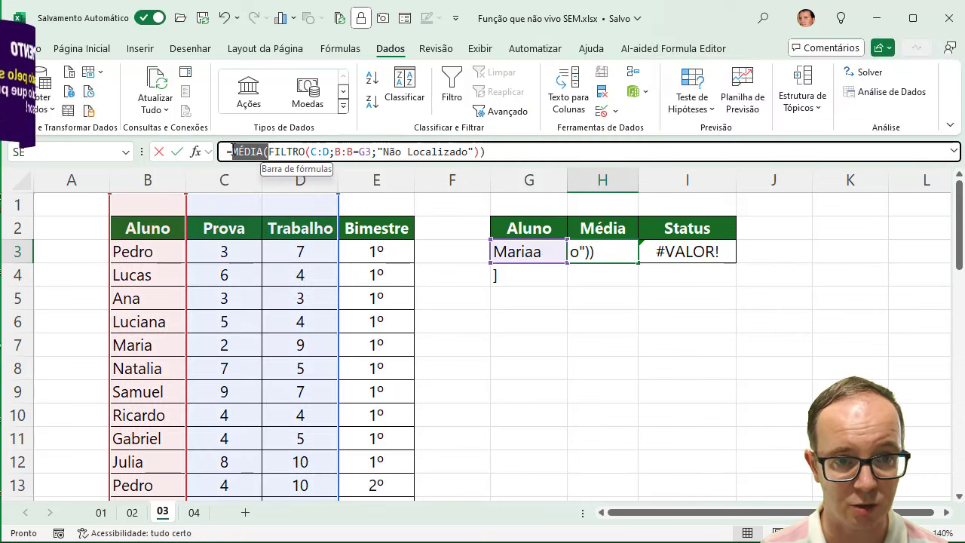
{"action": "key", "text": "BackSpace"}
{"action": "left_click", "coordinate": [467, 153]}
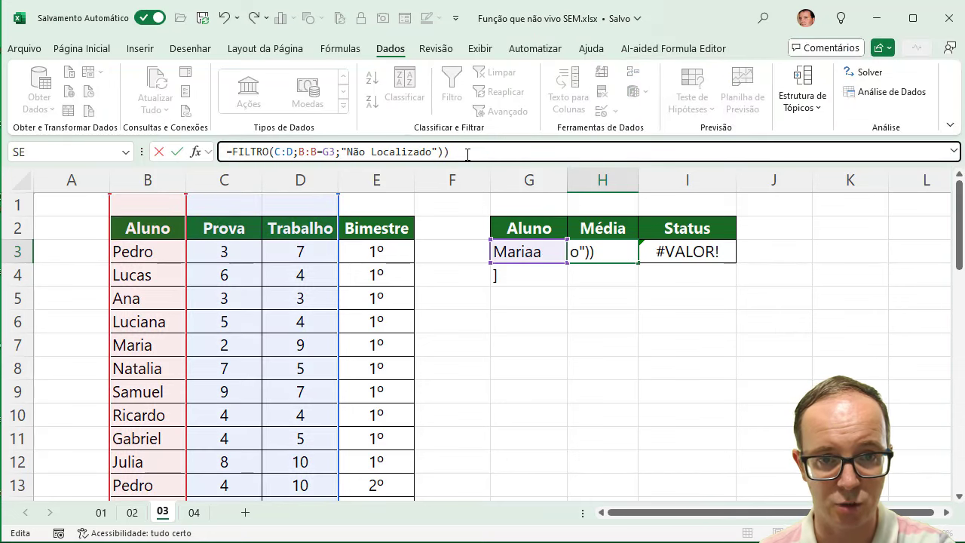
{"action": "key", "text": "BackSpace"}
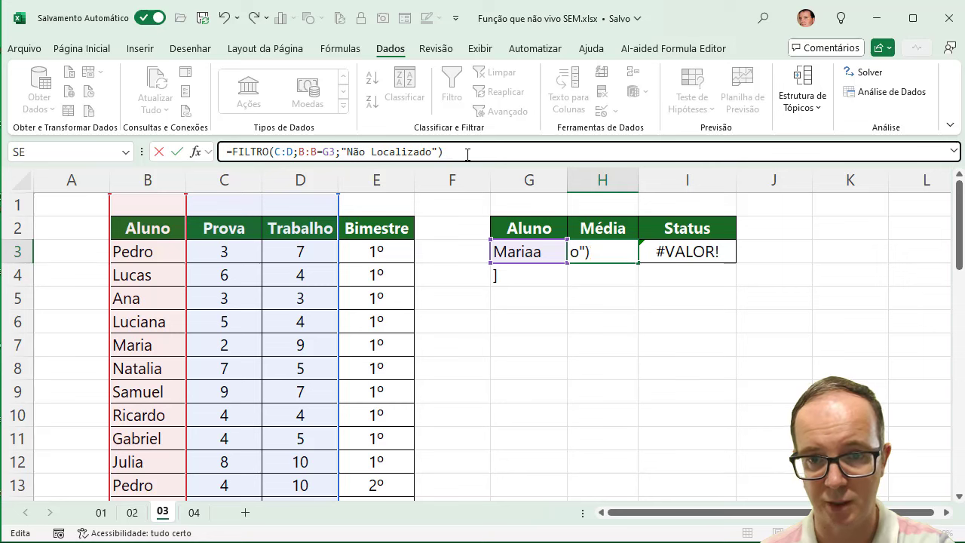
{"action": "key", "text": "Return"}
{"action": "left_click", "coordinate": [609, 251]}
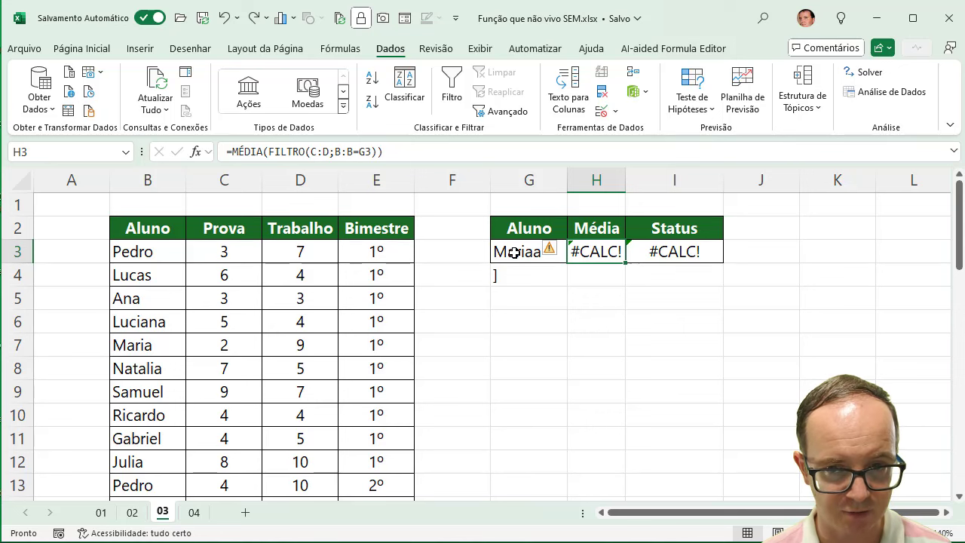
Step: Undo the last two changes and select the stray bracket in G4
{"action": "key", "text": "ctrl+z"}
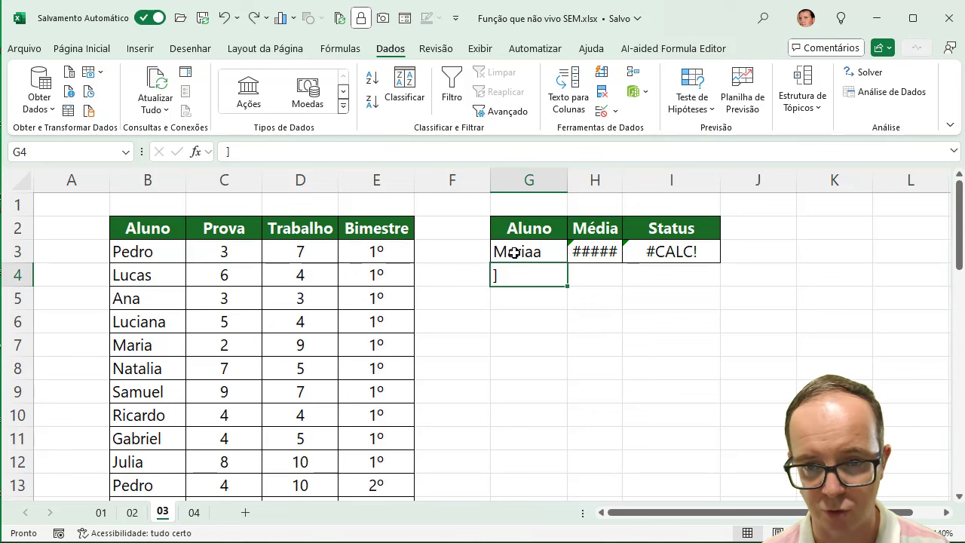
{"action": "key", "text": "ctrl+z"}
{"action": "left_click", "coordinate": [530, 277]}
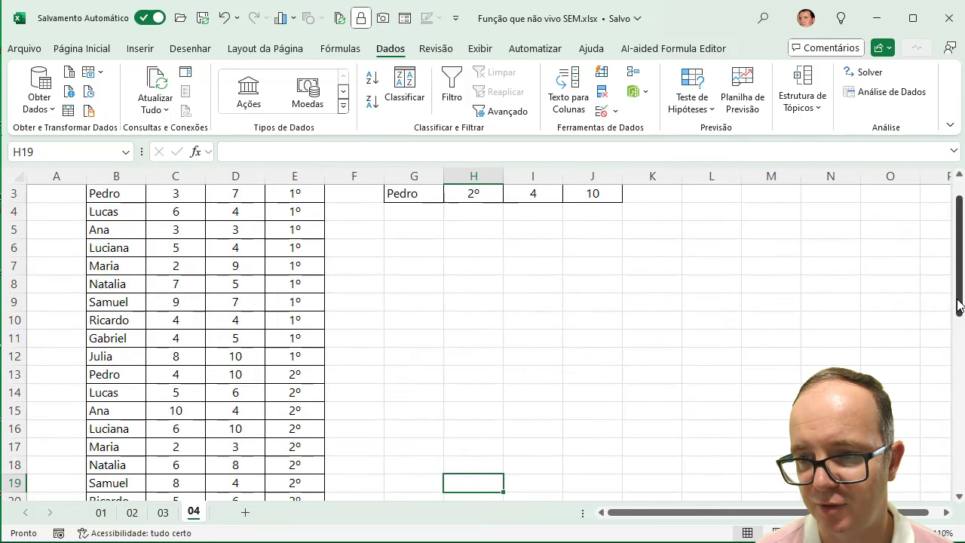
Step: Zoom sheet 04 to 130%, narrow column A, and select the Pedro and 2º cells G3:H3
{"action": "left_click_drag", "start_coordinate": [954, 303], "coordinate": [954, 290]}
{"action": "left_click", "coordinate": [928, 533]}
{"action": "left_click", "coordinate": [928, 533]}
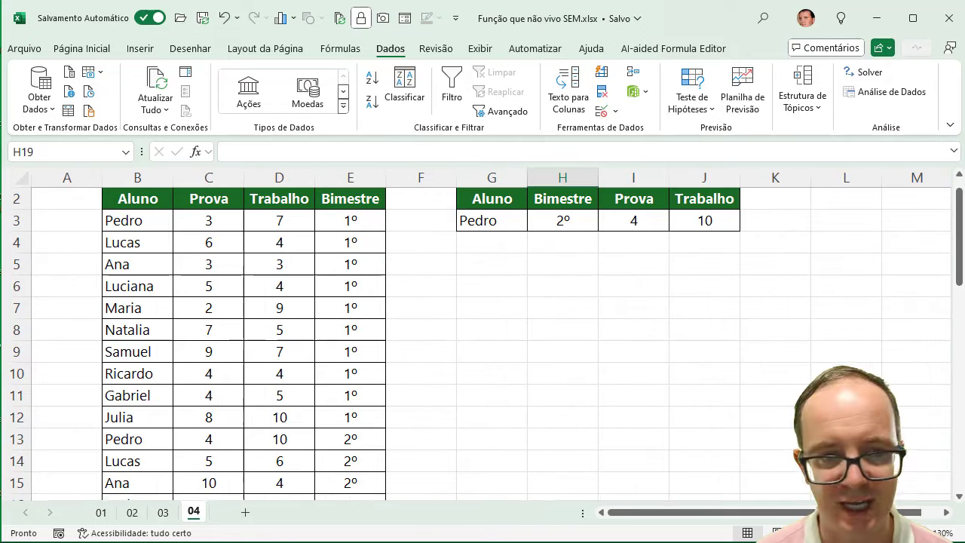
{"action": "left_click_drag", "start_coordinate": [957, 279], "coordinate": [957, 268]}
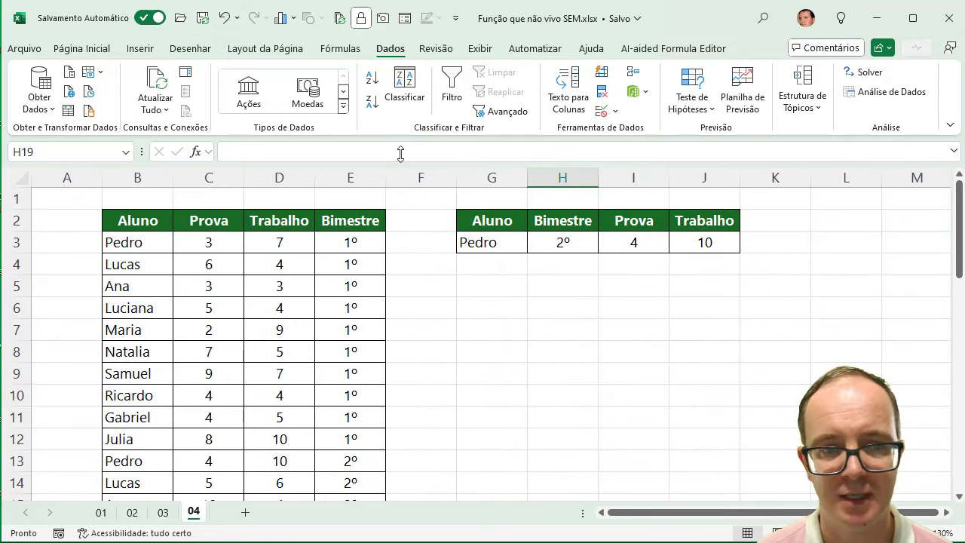
{"action": "left_click_drag", "start_coordinate": [91, 177], "coordinate": [68, 177]}
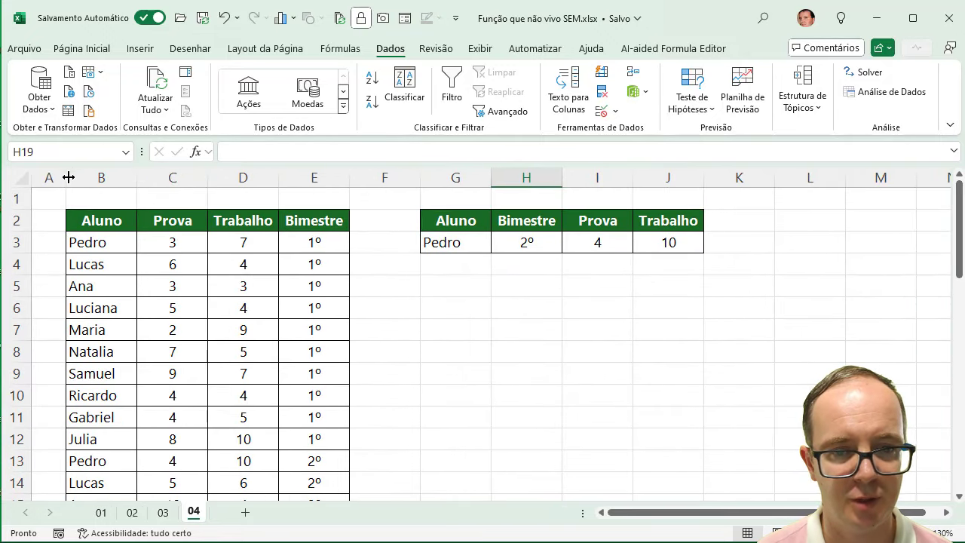
{"action": "mouse_move", "coordinate": [467, 245]}
{"action": "left_mouse_down"}
{"action": "mouse_move", "coordinate": [521, 241]}
{"action": "mouse_move", "coordinate": [512, 245]}
{"action": "left_mouse_up"}
{"action": "left_click", "coordinate": [463, 245]}
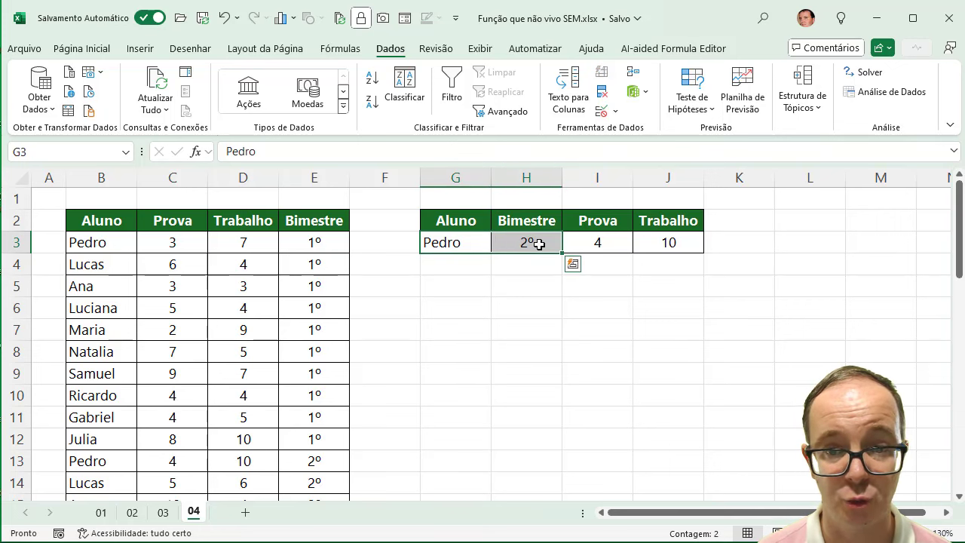
Step: Clear the Prova/Trabalho results in I3:J3 and the Pedro/2º entries in G3:H3
{"action": "left_click_drag", "start_coordinate": [595, 245], "coordinate": [667, 243]}
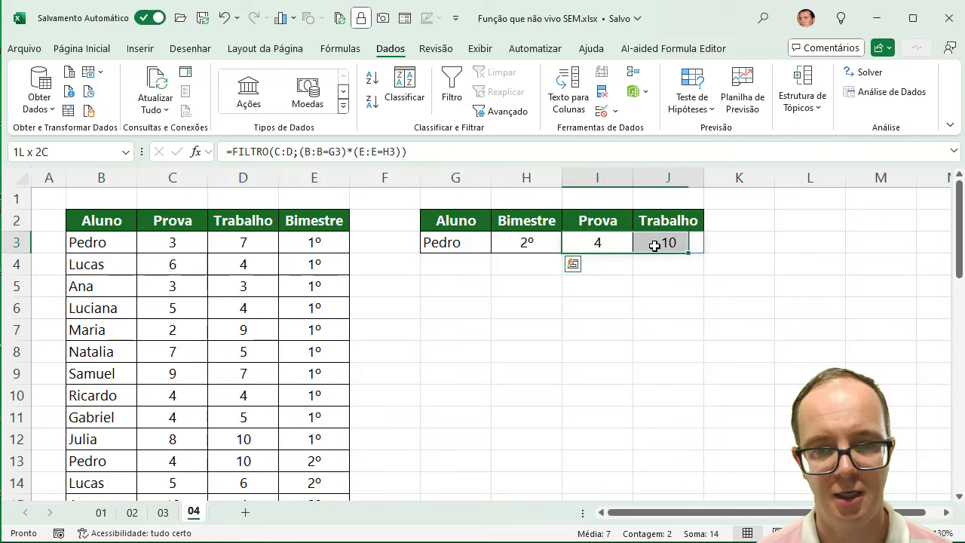
{"action": "key", "text": "Delete"}
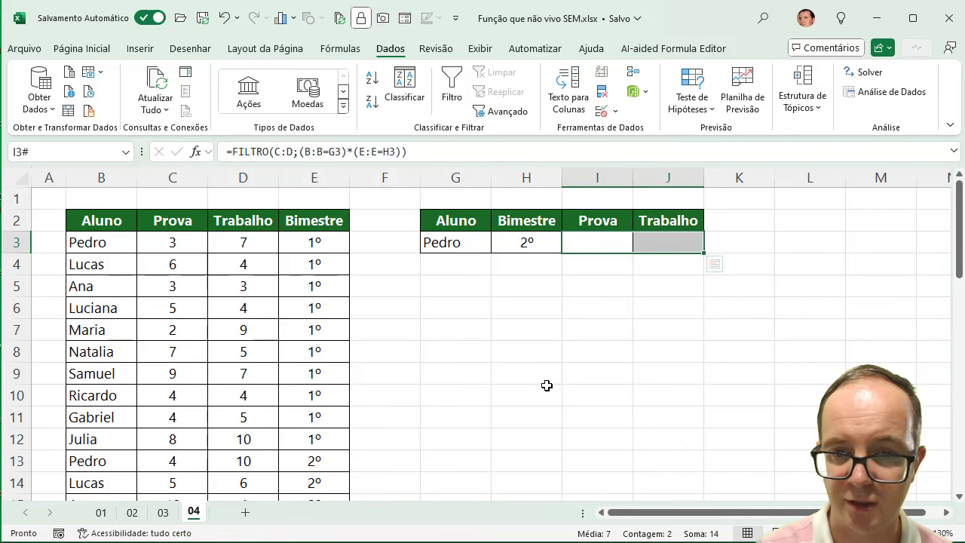
{"action": "key", "text": "Left"}
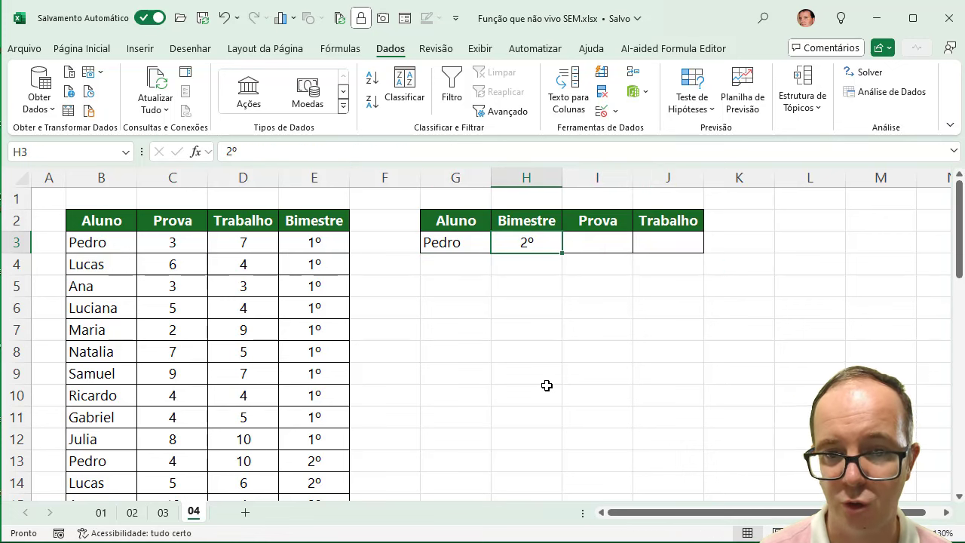
{"action": "key", "text": "Left"}
{"action": "key", "text": "shift+Right"}
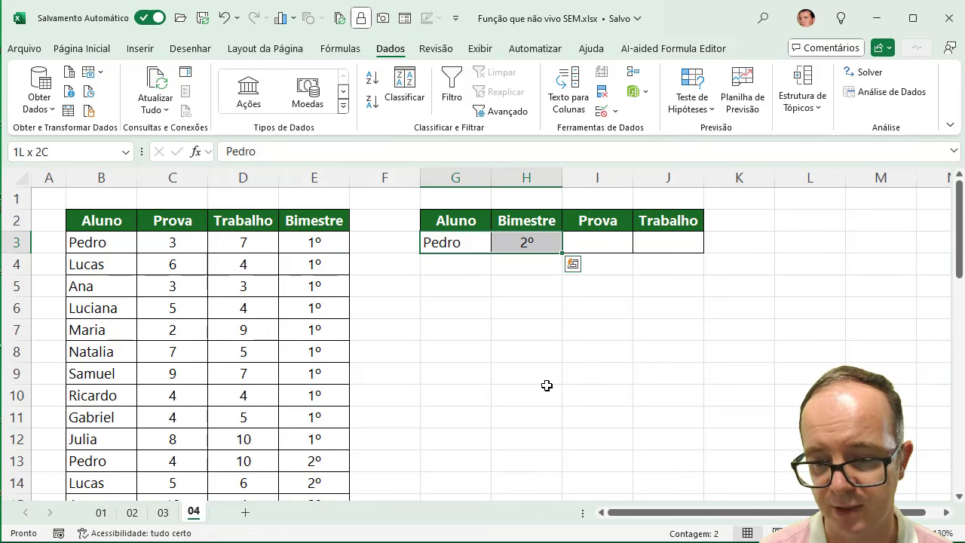
{"action": "key", "text": "Delete"}
Step: Add a List data validation to G3 with source =$B$3:$B$12 (student names)
{"action": "left_click", "coordinate": [469, 245]}
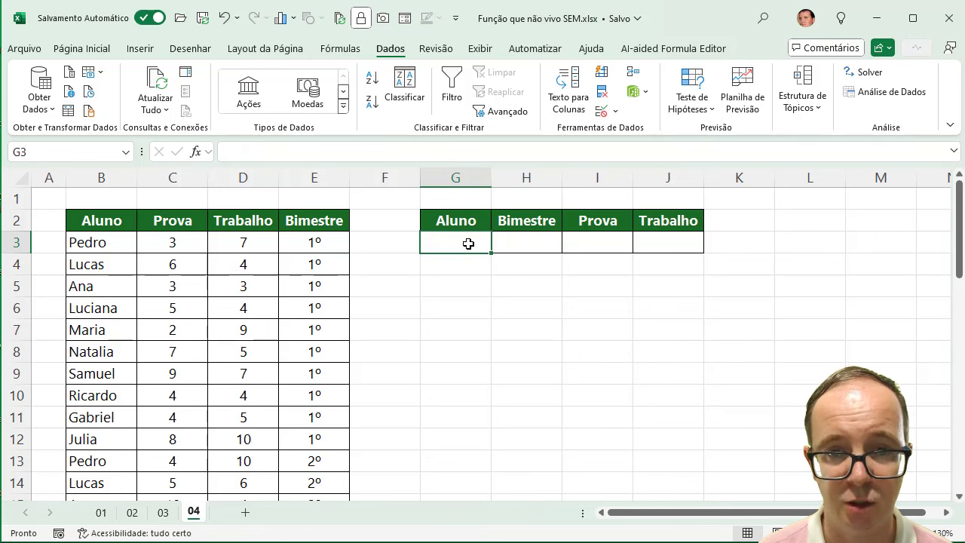
{"action": "left_click", "coordinate": [603, 111]}
{"action": "left_click", "coordinate": [644, 130]}
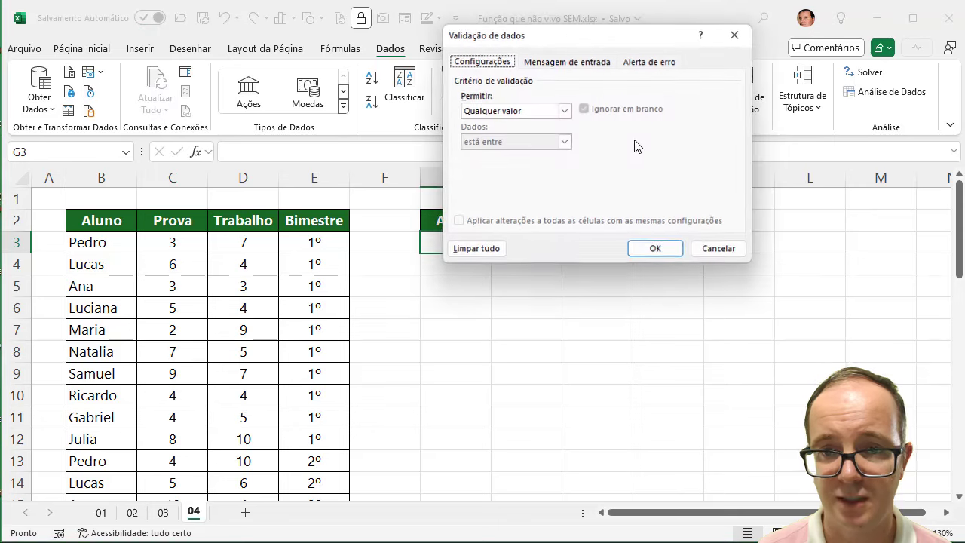
{"action": "left_click", "coordinate": [564, 111]}
{"action": "left_click", "coordinate": [501, 152]}
{"action": "left_click", "coordinate": [667, 172]}
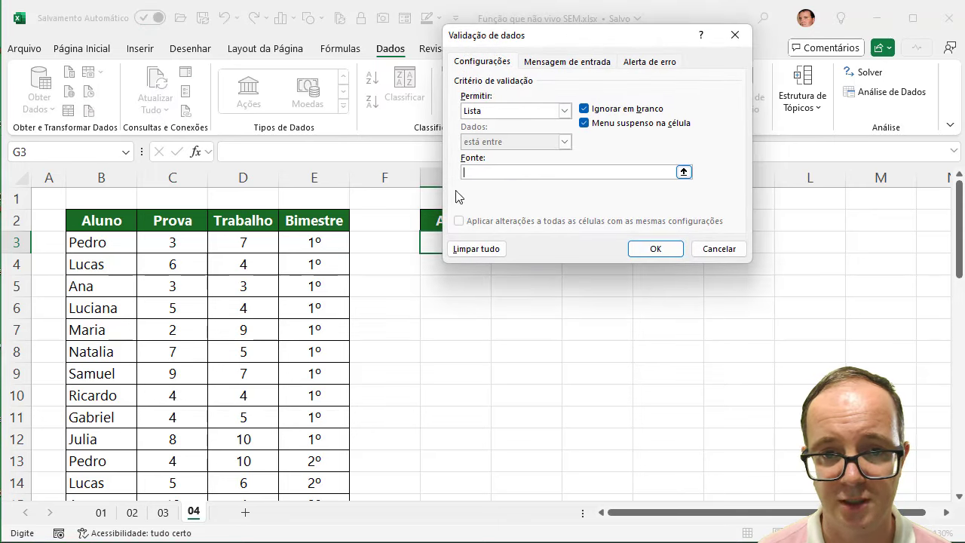
{"action": "left_click_drag", "start_coordinate": [111, 241], "coordinate": [113, 439]}
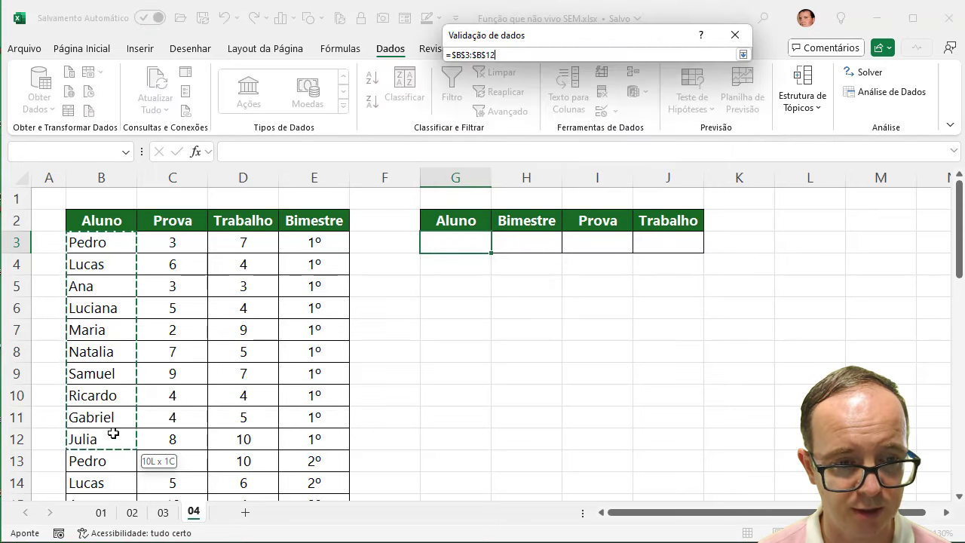
{"action": "left_click", "coordinate": [655, 248]}
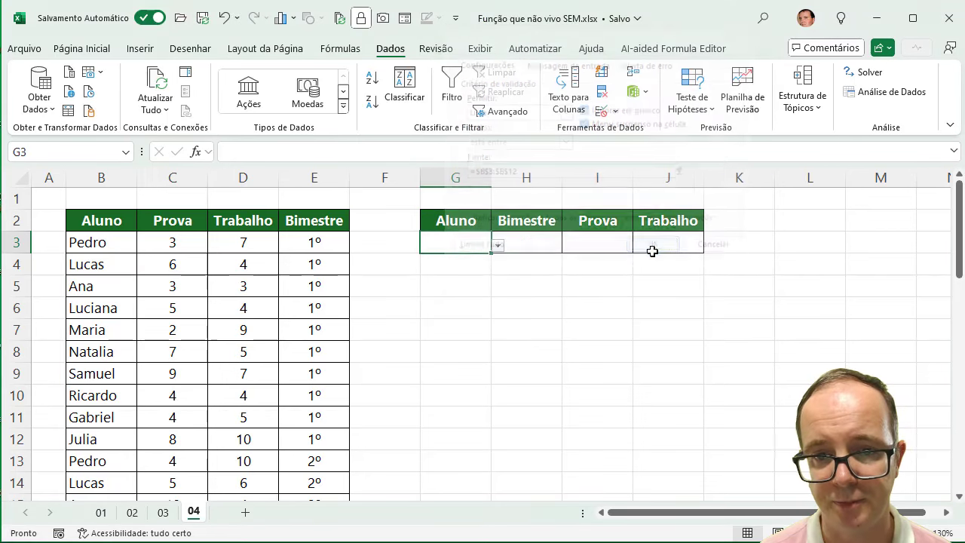
Step: Choose Pedro from G3's student dropdown
{"action": "left_click", "coordinate": [498, 246]}
{"action": "left_click", "coordinate": [477, 263]}
{"action": "left_click", "coordinate": [547, 245]}
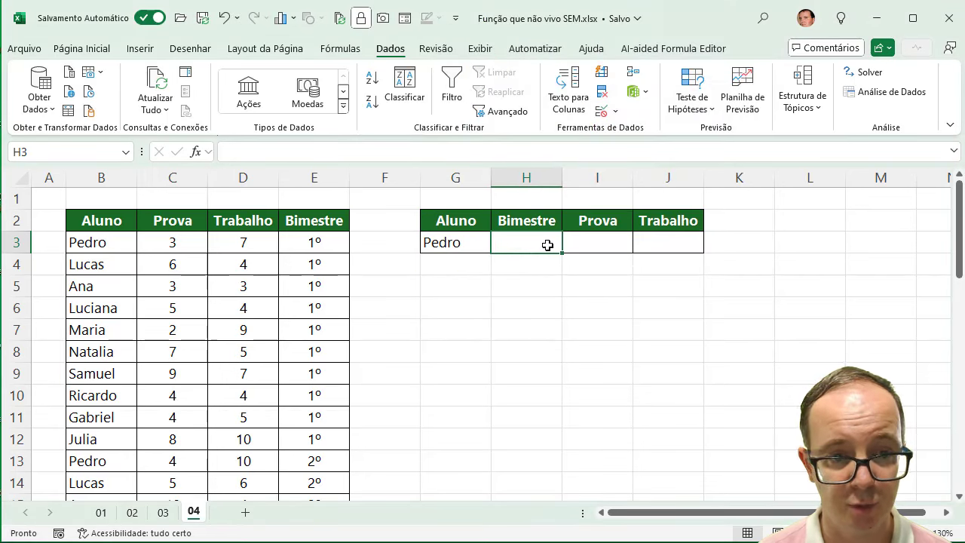
Step: Add a List data validation to H3 with source 1º;2º;3º;4º
{"action": "left_click", "coordinate": [615, 111]}
{"action": "left_click", "coordinate": [633, 131]}
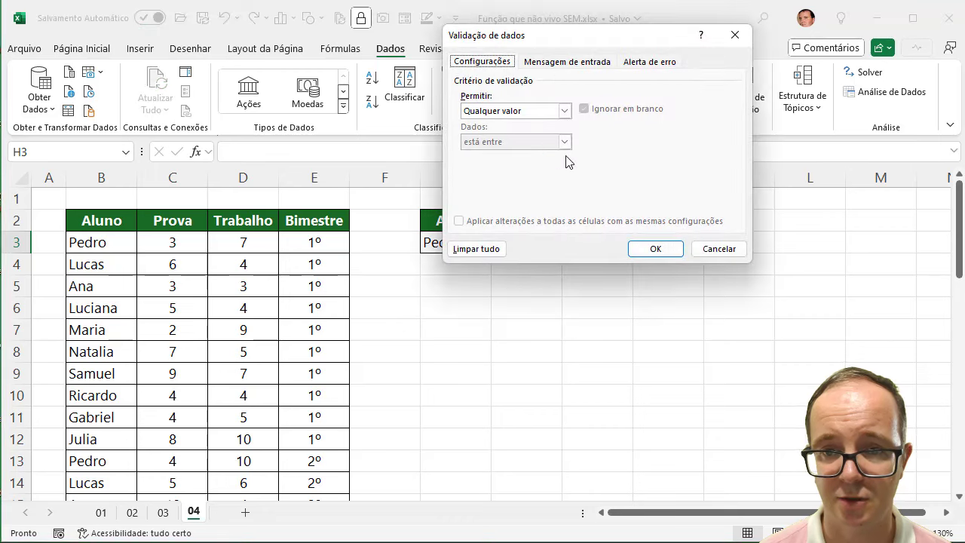
{"action": "left_click", "coordinate": [564, 110]}
{"action": "left_click", "coordinate": [498, 155]}
{"action": "left_click", "coordinate": [498, 172]}
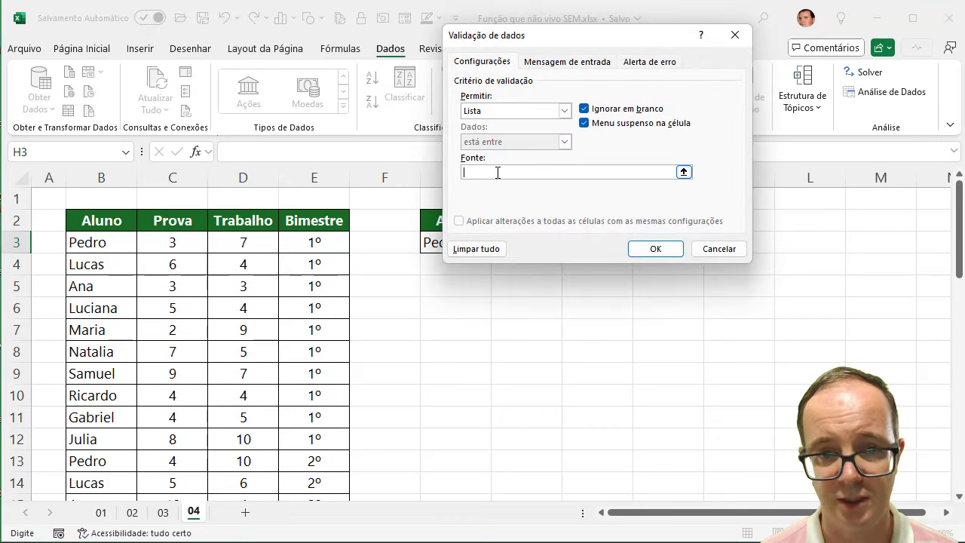
{"action": "type", "text": "1º;"}
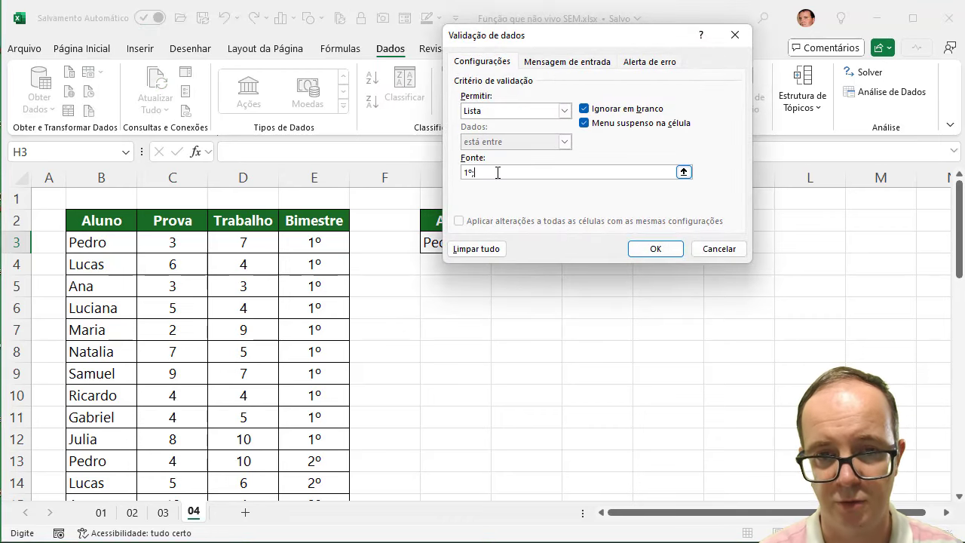
{"action": "type", "text": "2º;3º;4º"}
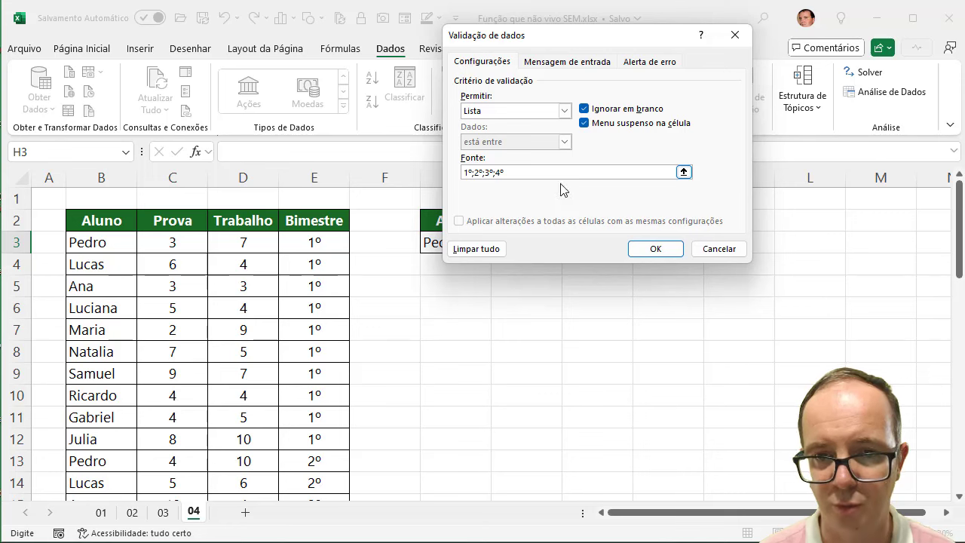
{"action": "left_click", "coordinate": [666, 249]}
Step: Choose 2º from H3's Bimestre dropdown
{"action": "left_click", "coordinate": [569, 245]}
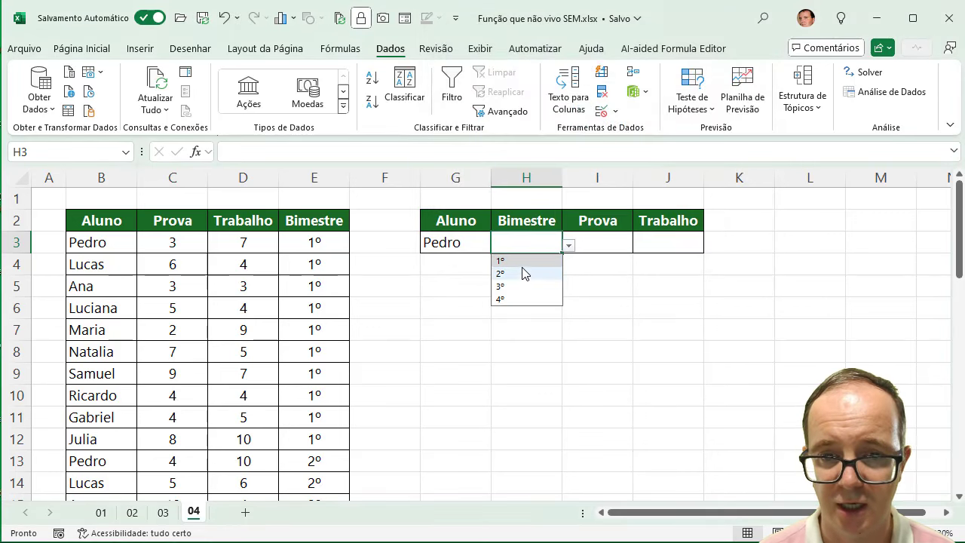
{"action": "left_click", "coordinate": [522, 273]}
{"action": "left_click", "coordinate": [608, 244]}
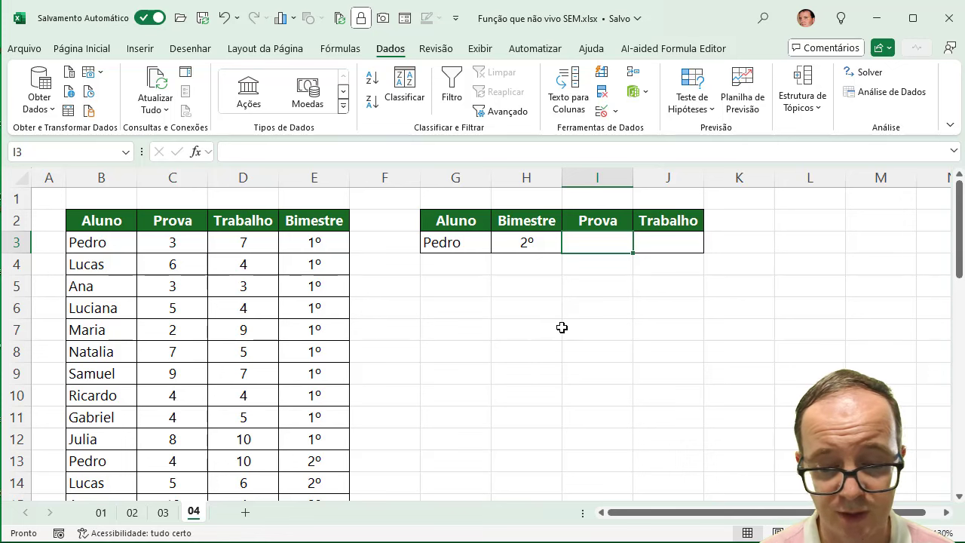
Step: Enter =FILTRO(C:D;(B:B=G3)*(E:E=H3)) so the panel returns Prova 4 and Trabalho 10
{"action": "type", "text": "=filtro("}
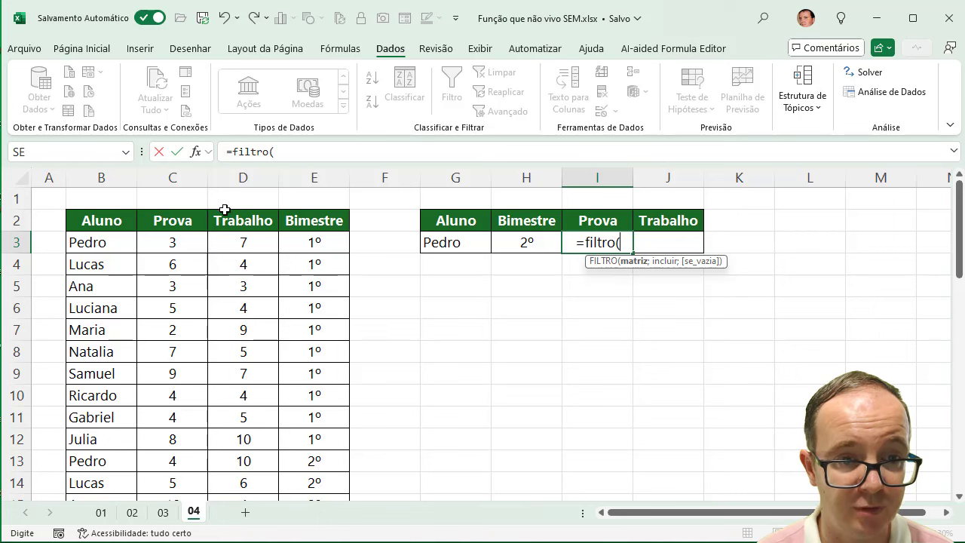
{"action": "left_click_drag", "start_coordinate": [189, 177], "coordinate": [241, 174]}
{"action": "type", "text": ";"}
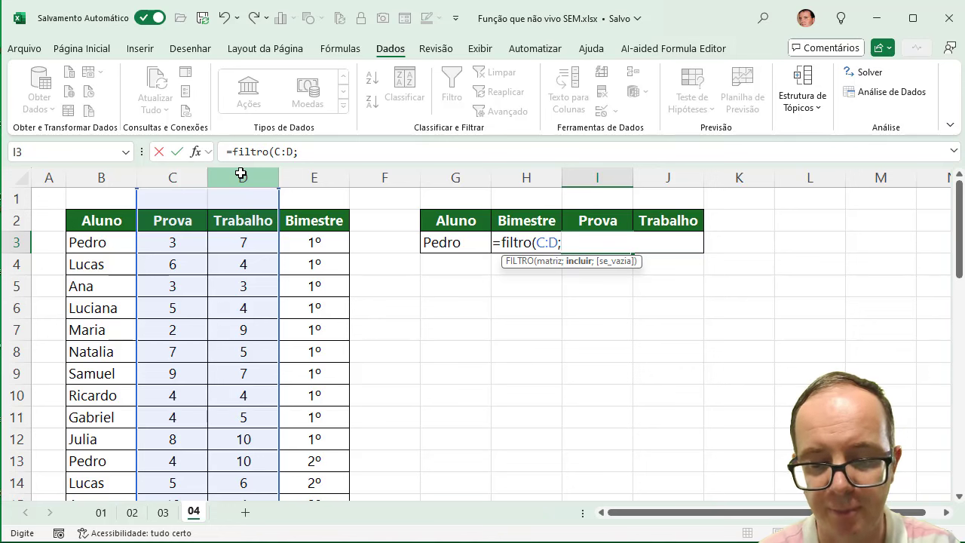
{"action": "type", "text": "("}
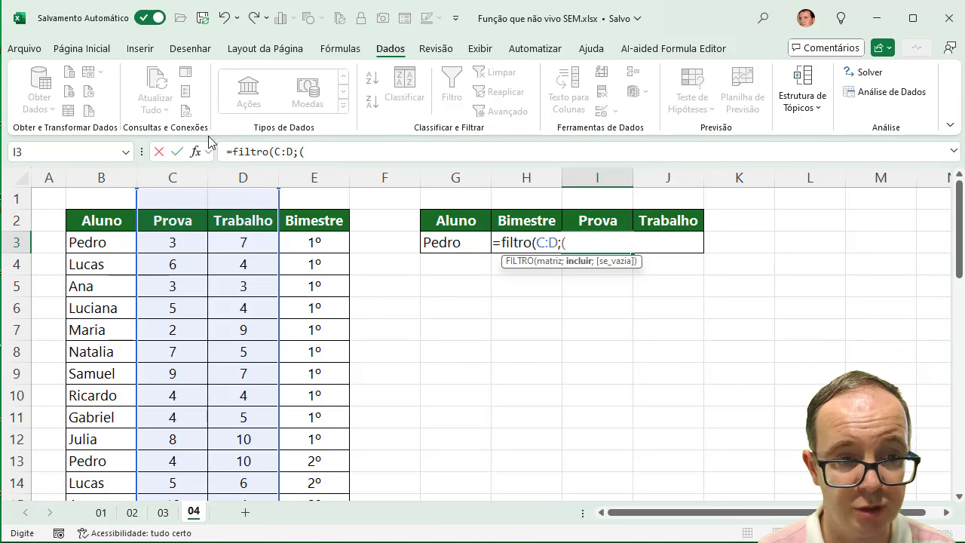
{"action": "left_click", "coordinate": [101, 173]}
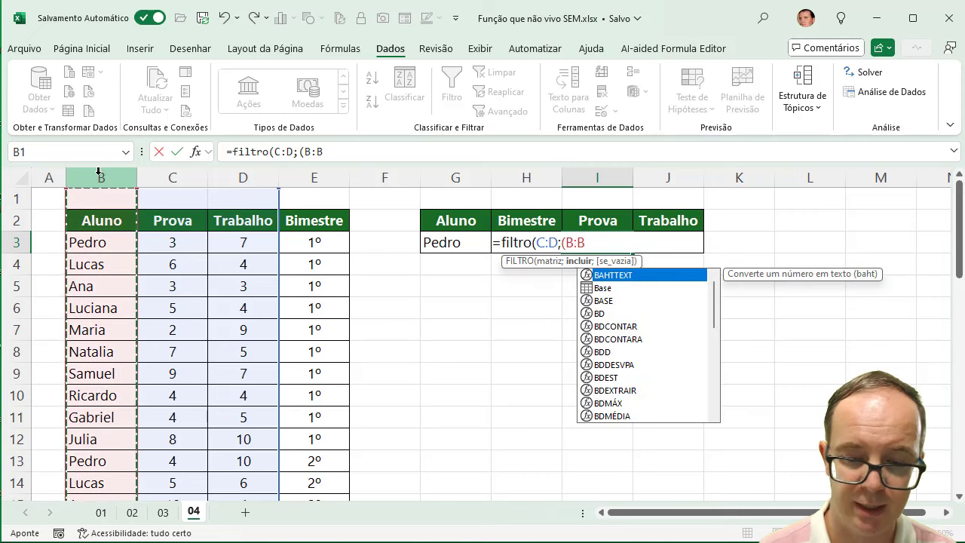
{"action": "type", "text": "="}
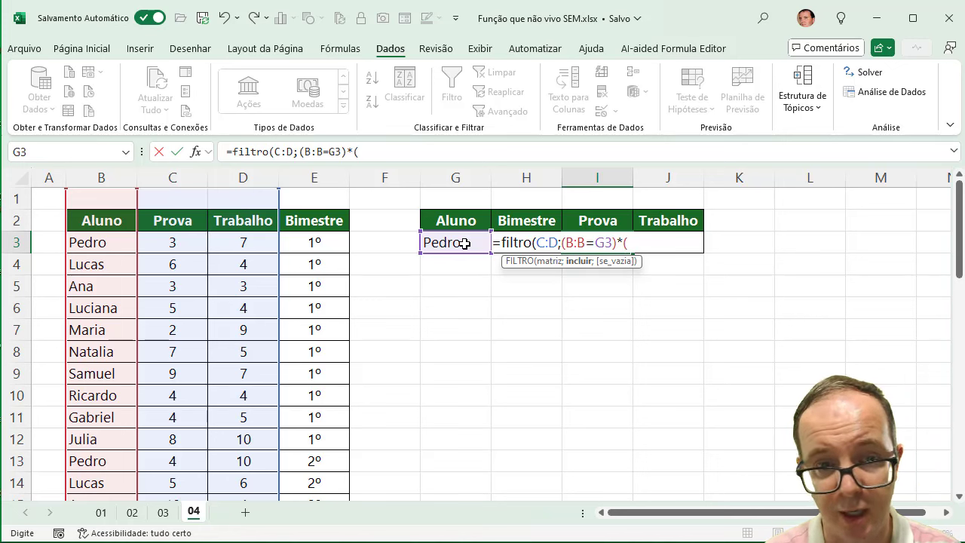
{"action": "left_click", "coordinate": [320, 174]}
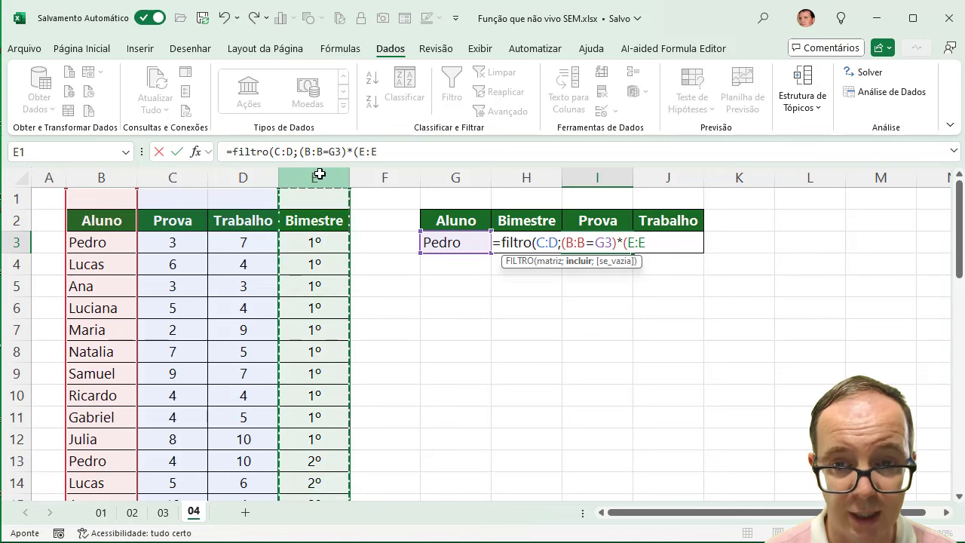
{"action": "type", "text": "="}
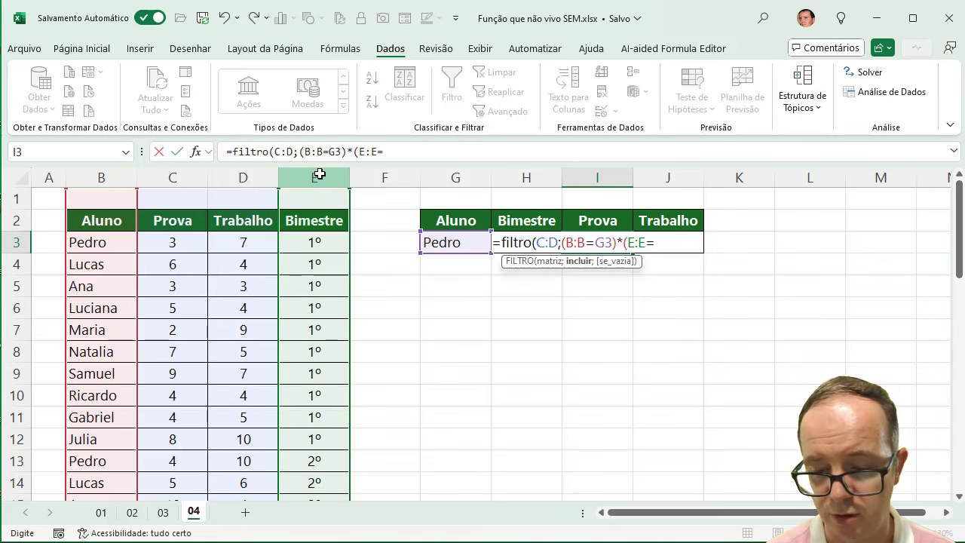
{"action": "key", "text": "Left"}
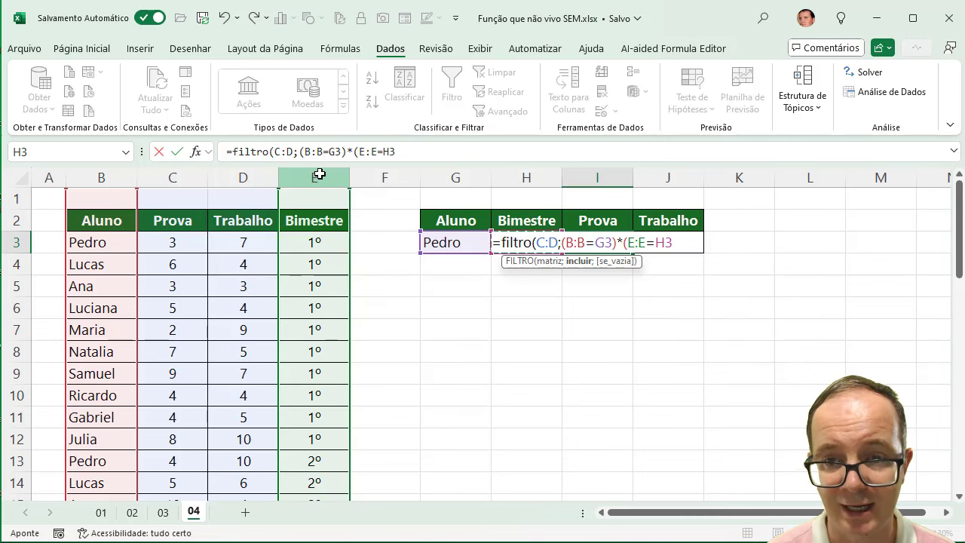
{"action": "type", "text": "))"}
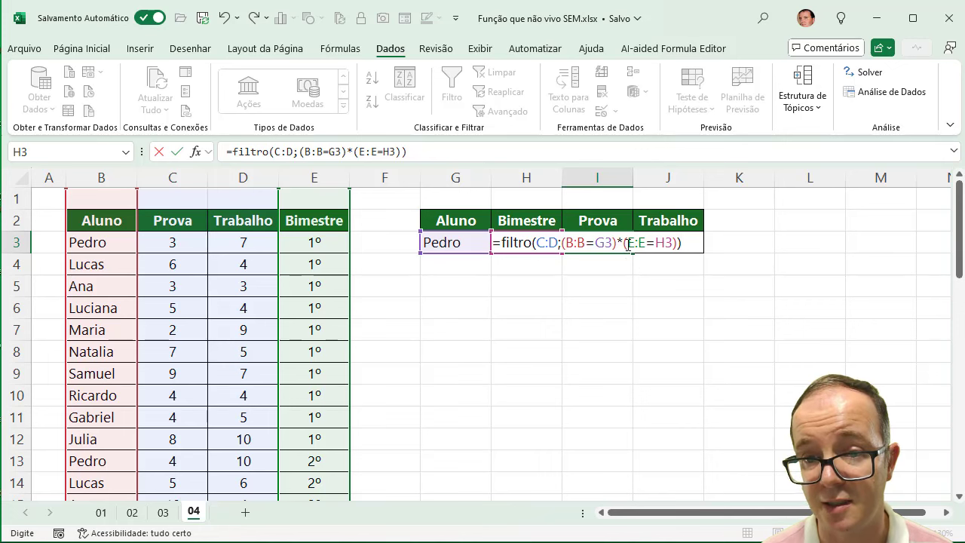
{"action": "left_click", "coordinate": [618, 244]}
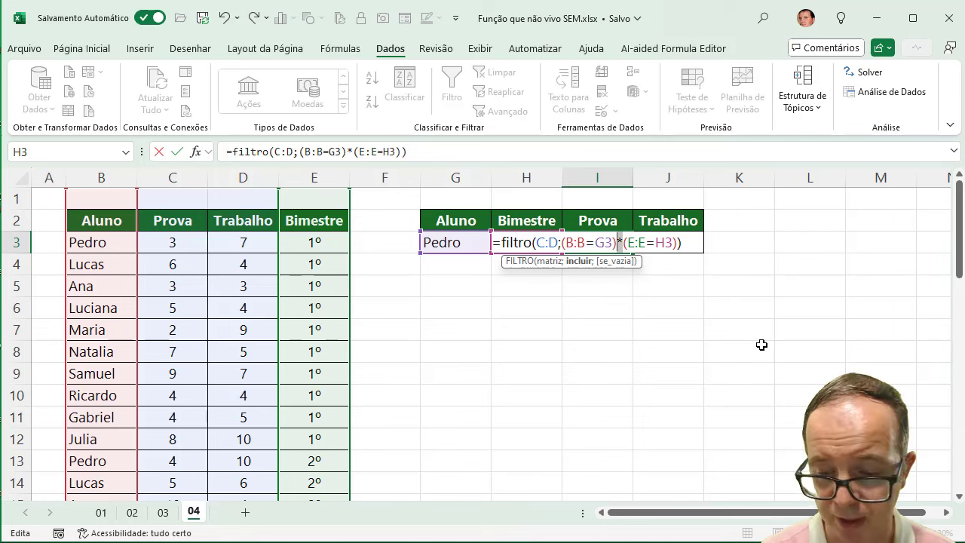
{"action": "key", "text": "Return"}
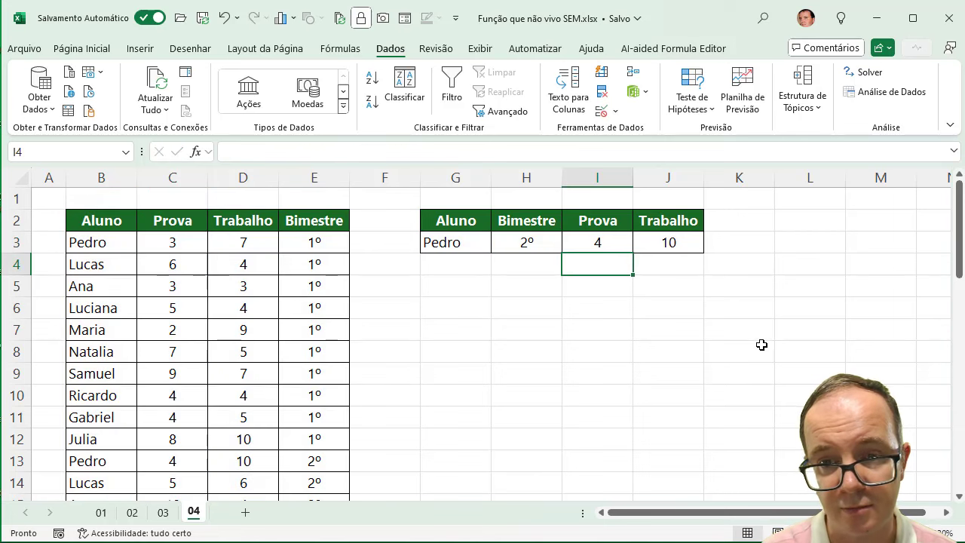
Step: Try the Bimestre dropdown with 1º, 3º and 4º, ending back on 1º
{"action": "left_click", "coordinate": [535, 247]}
{"action": "left_click", "coordinate": [568, 245]}
{"action": "key", "text": "Up"}
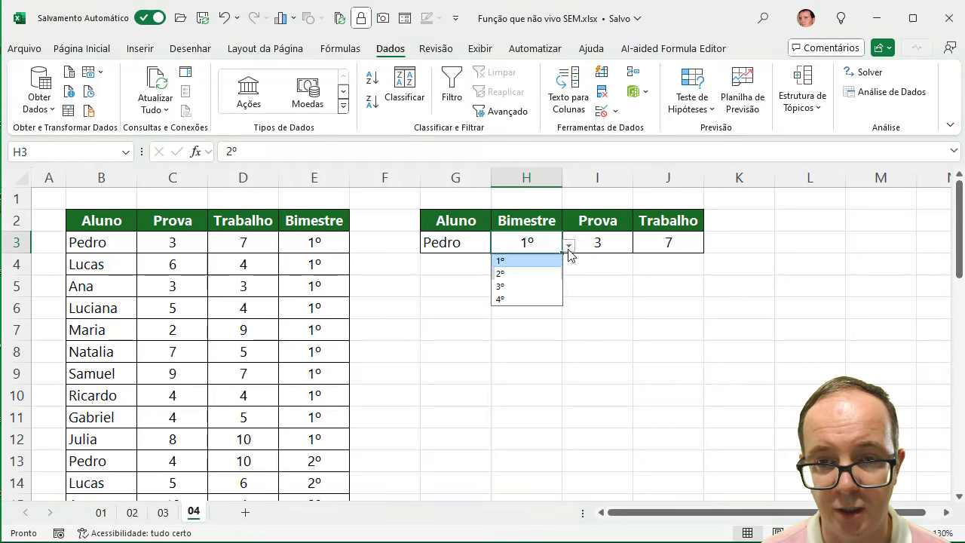
{"action": "left_click", "coordinate": [569, 246]}
{"action": "left_click", "coordinate": [570, 247]}
{"action": "left_click", "coordinate": [542, 285]}
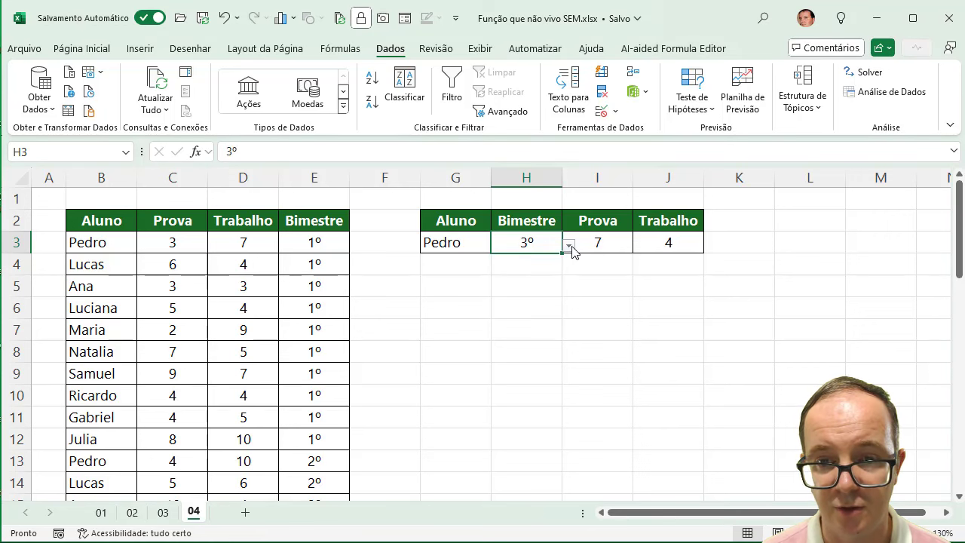
{"action": "left_click", "coordinate": [569, 246]}
{"action": "left_click", "coordinate": [529, 299]}
{"action": "left_click", "coordinate": [569, 246]}
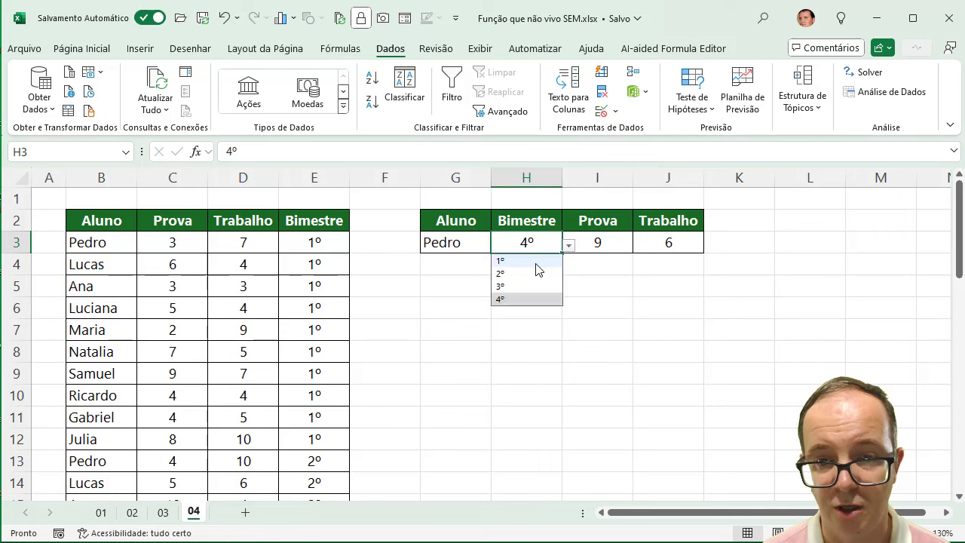
{"action": "left_click", "coordinate": [531, 260]}
Step: Set the panel to Maria and the 4º Bimestre
{"action": "left_click", "coordinate": [482, 243]}
{"action": "left_click", "coordinate": [498, 246]}
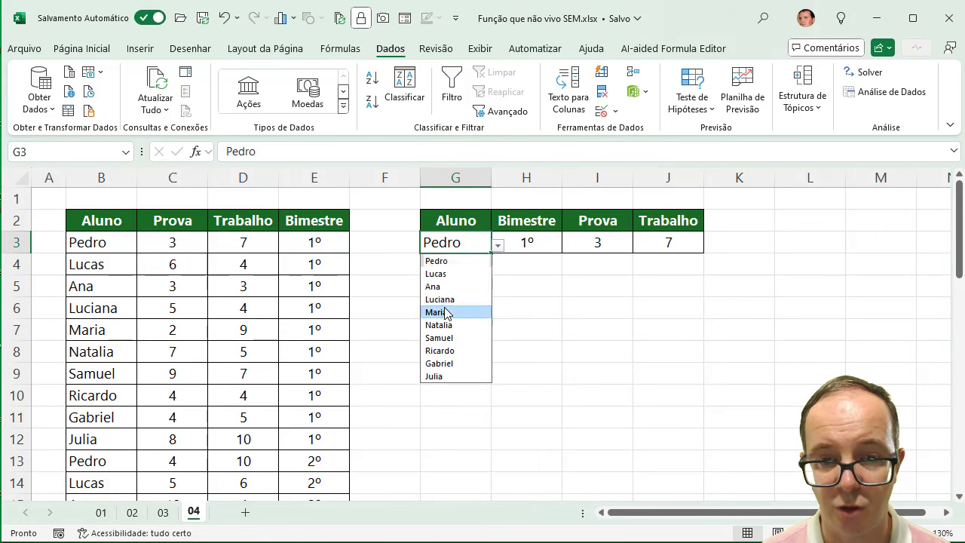
{"action": "left_click", "coordinate": [482, 312]}
{"action": "left_click", "coordinate": [549, 242]}
{"action": "left_click", "coordinate": [569, 245]}
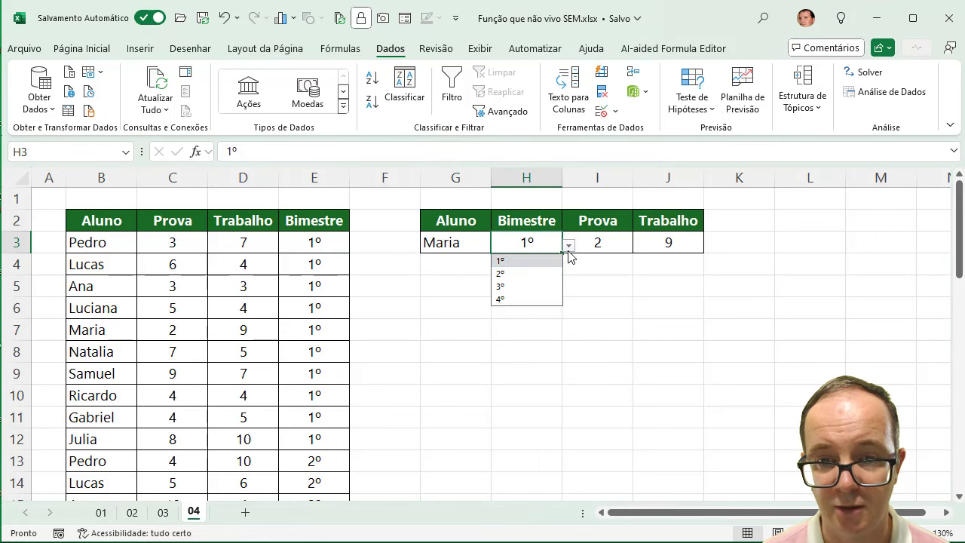
{"action": "left_click", "coordinate": [531, 300]}
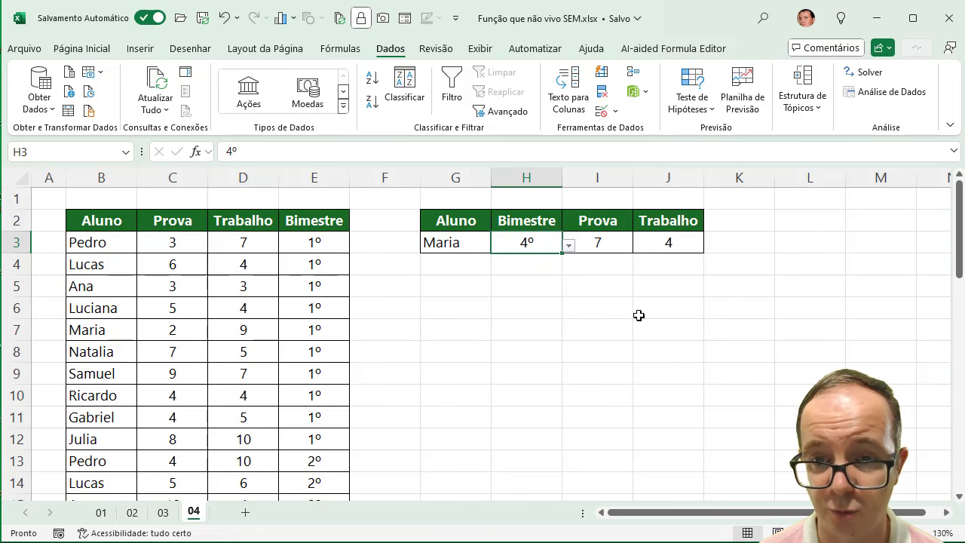
Step: Insert a clustered column chart of Prova and Trabalho (I2:J3) and place it beneath the panel
{"action": "left_click_drag", "start_coordinate": [606, 221], "coordinate": [666, 240]}
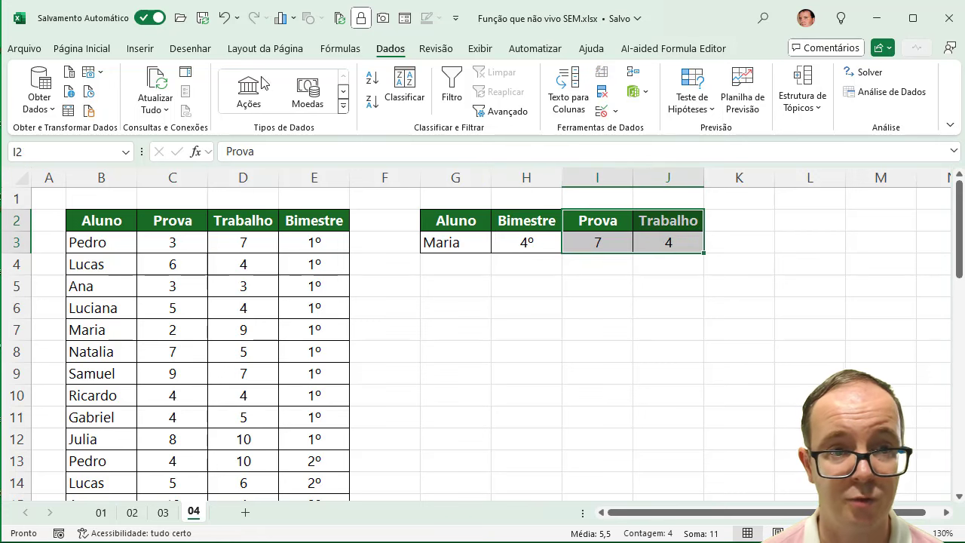
{"action": "left_click", "coordinate": [126, 53]}
{"action": "left_click", "coordinate": [434, 72]}
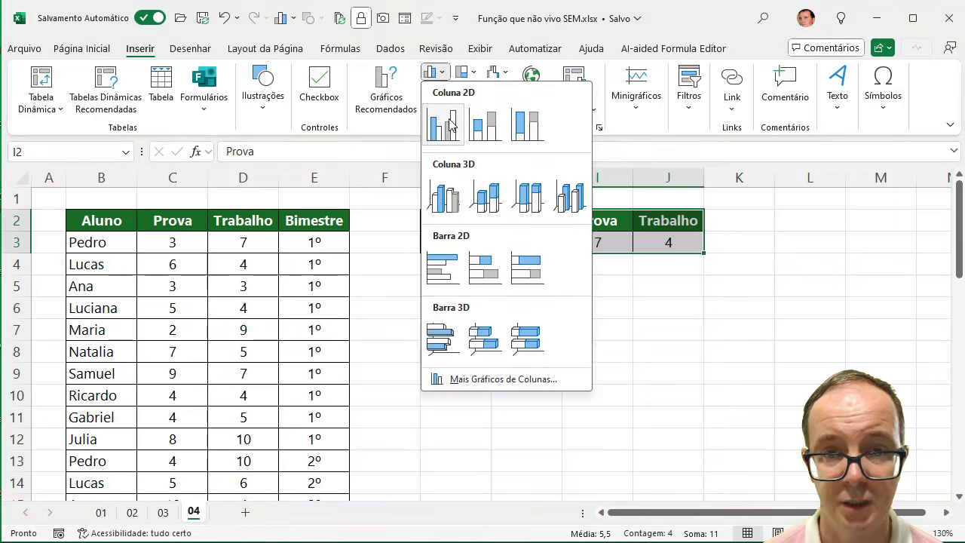
{"action": "left_click", "coordinate": [450, 132]}
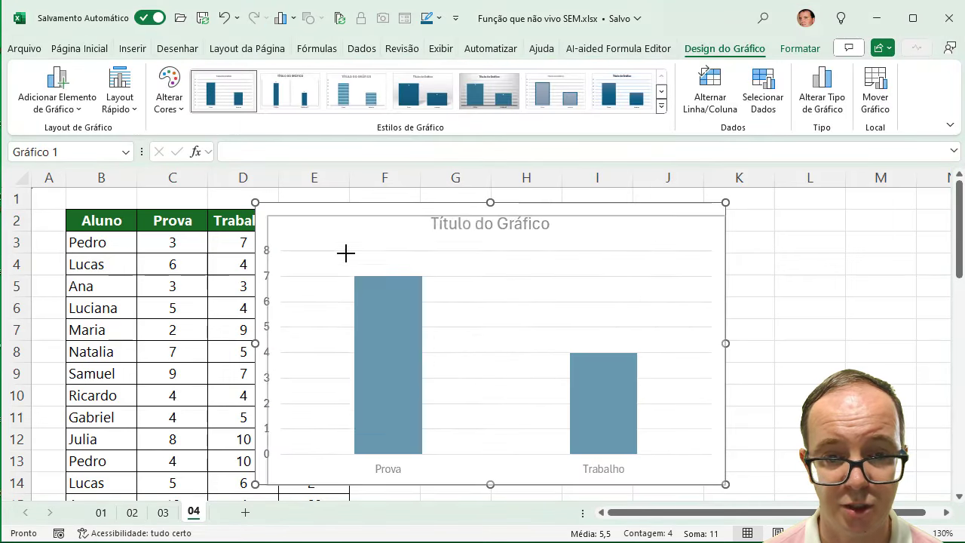
{"action": "left_click_drag", "start_coordinate": [344, 252], "coordinate": [455, 296]}
{"action": "left_click_drag", "start_coordinate": [535, 294], "coordinate": [618, 267]}
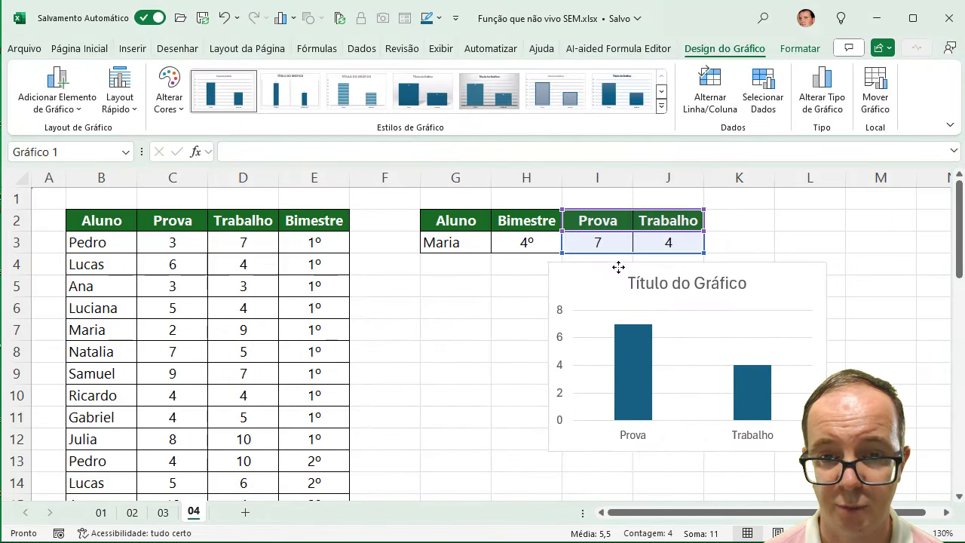
Step: Pick Ana as the student and step the Bimestre through 1º, 2º and 3º
{"action": "left_click", "coordinate": [471, 243]}
{"action": "left_click", "coordinate": [498, 246]}
{"action": "left_click", "coordinate": [443, 284]}
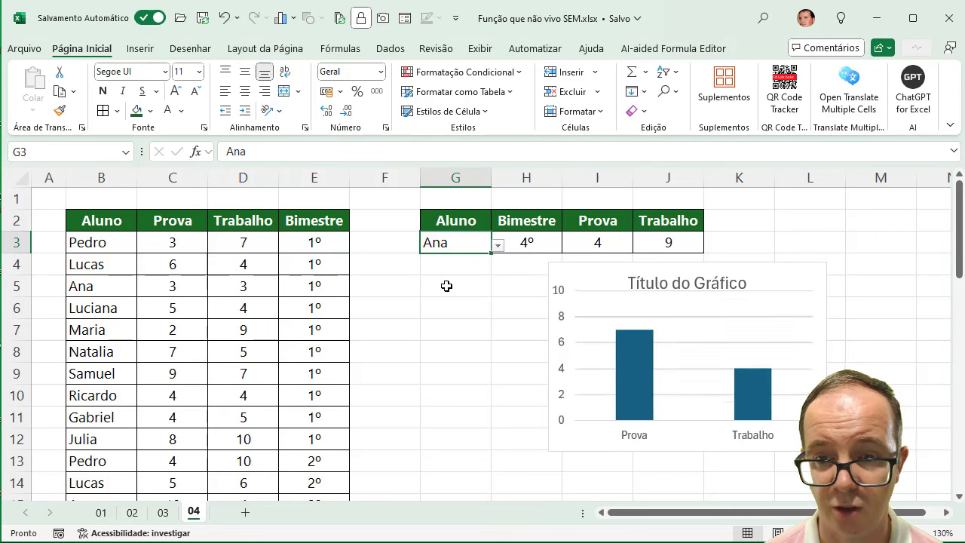
{"action": "left_click", "coordinate": [525, 243]}
{"action": "left_click", "coordinate": [568, 246]}
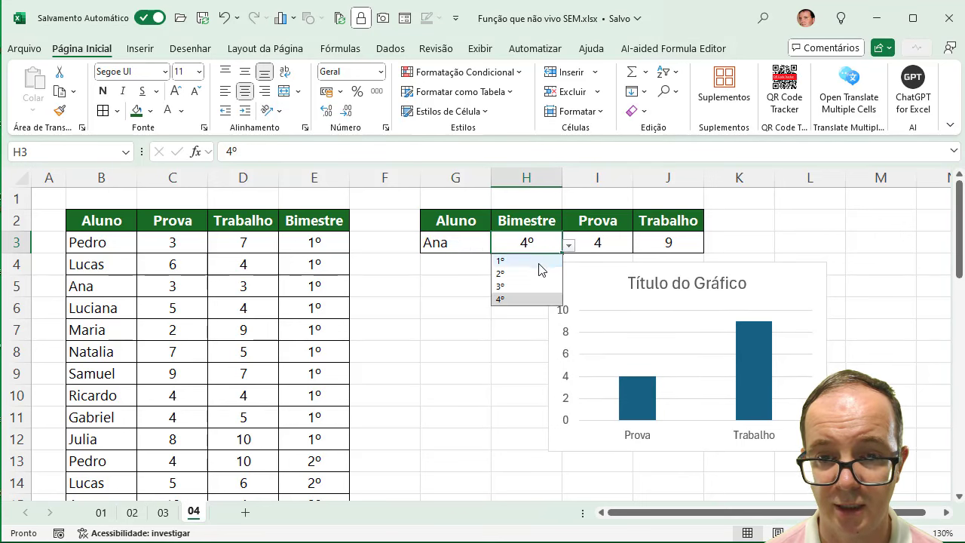
{"action": "left_click", "coordinate": [531, 261]}
{"action": "left_click", "coordinate": [568, 246]}
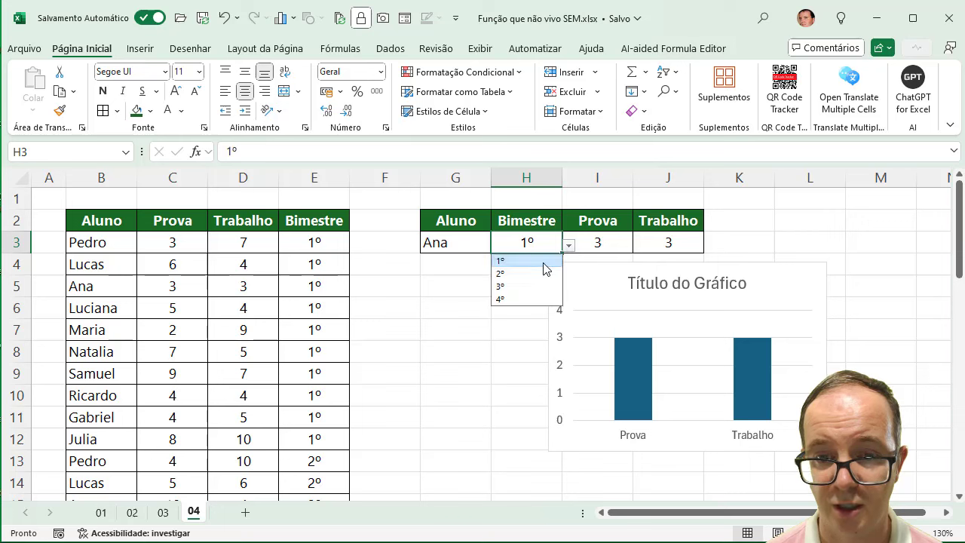
{"action": "left_click", "coordinate": [525, 274]}
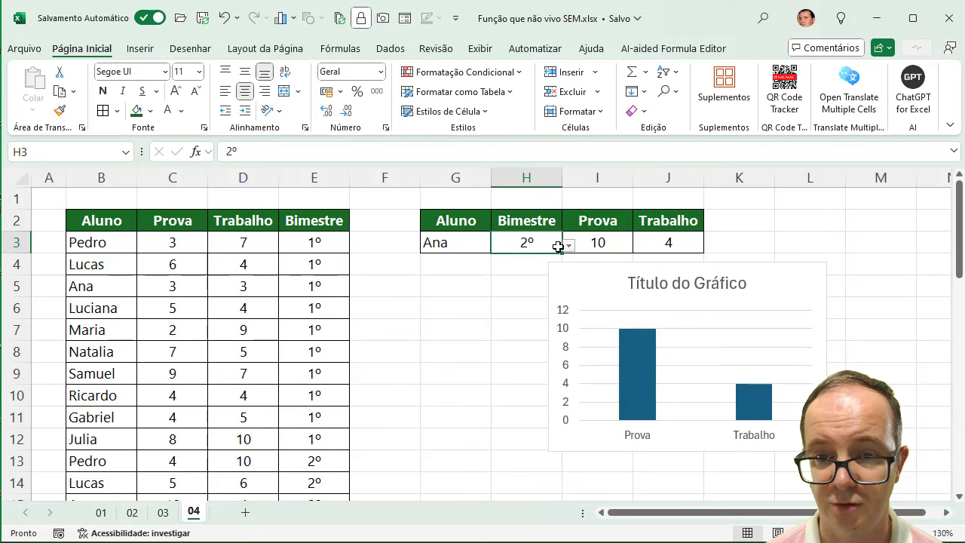
{"action": "left_click", "coordinate": [567, 246]}
{"action": "left_click", "coordinate": [510, 287]}
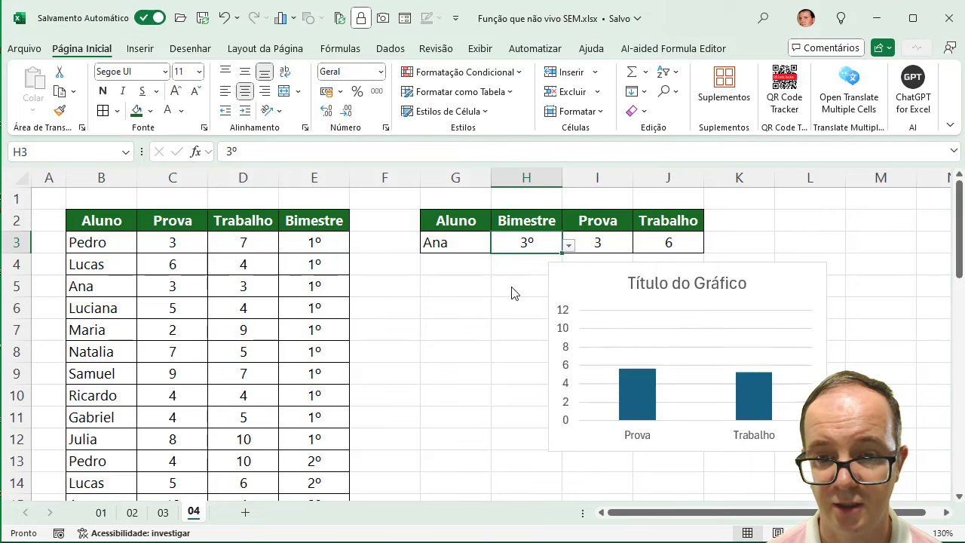